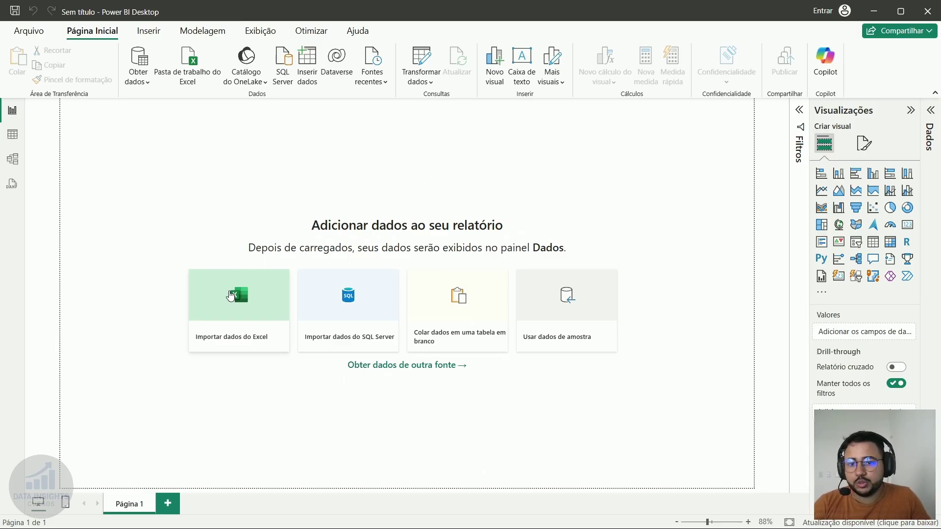
Import the Excel workbook Dados_para_Tratamento.xlsx from the Youtube folder in Documentos.
click(250, 332)
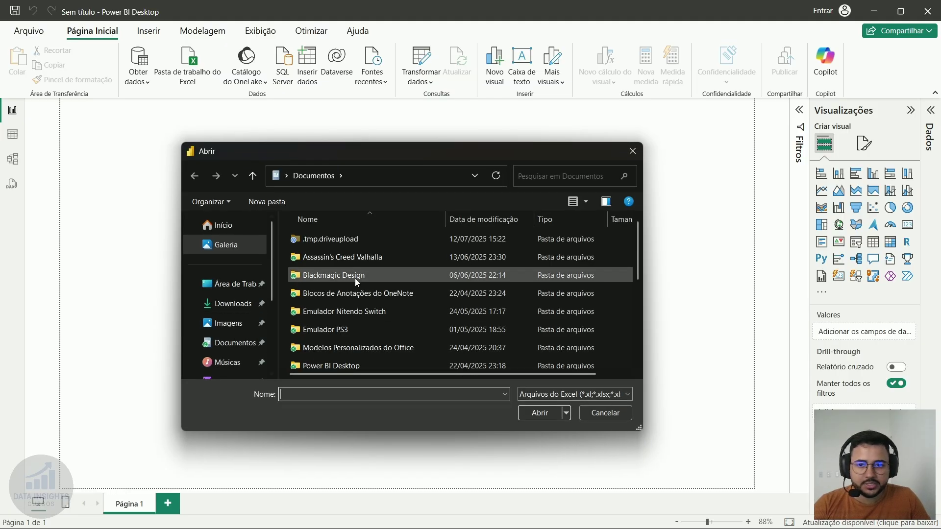
scroll(388, 299, down, 2)
scroll(380, 343, down, 2)
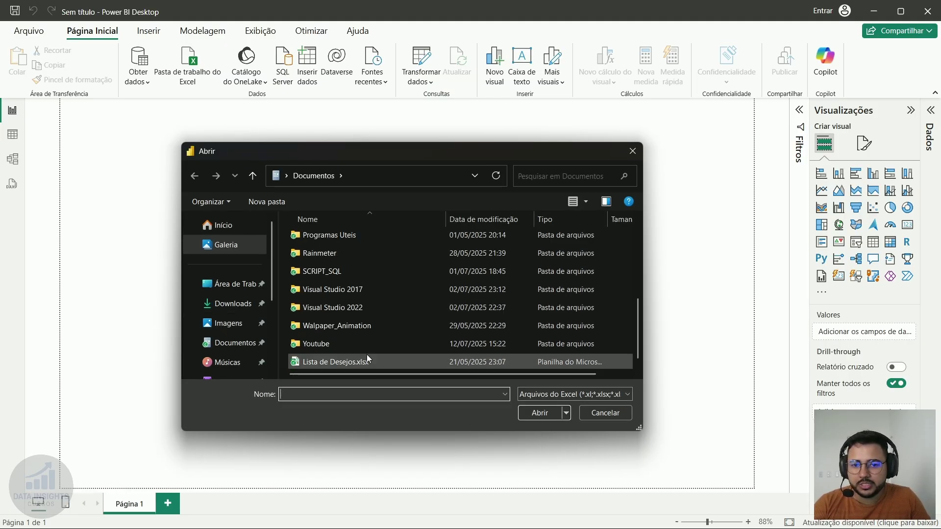
double_click(349, 346)
double_click(367, 260)
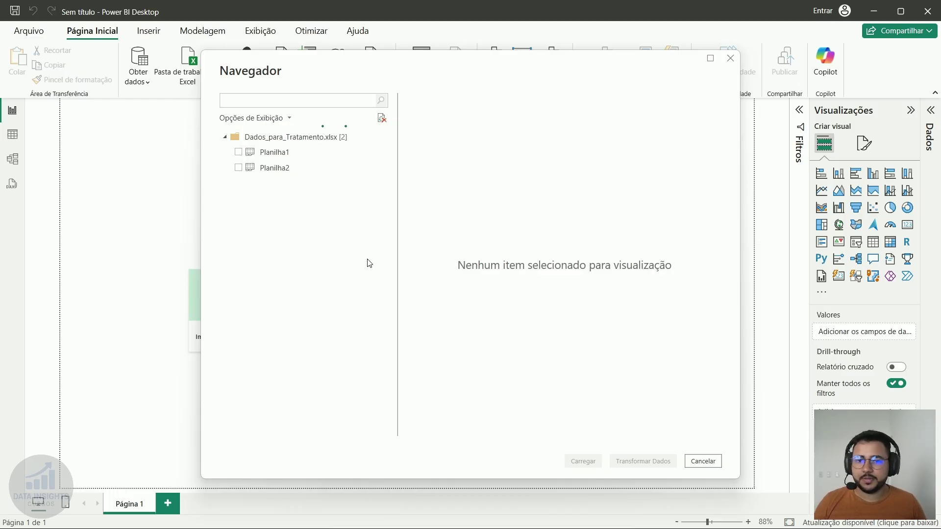
Preview the contents of Planilha1 and Planilha2 in the imported workbook.
click(316, 154)
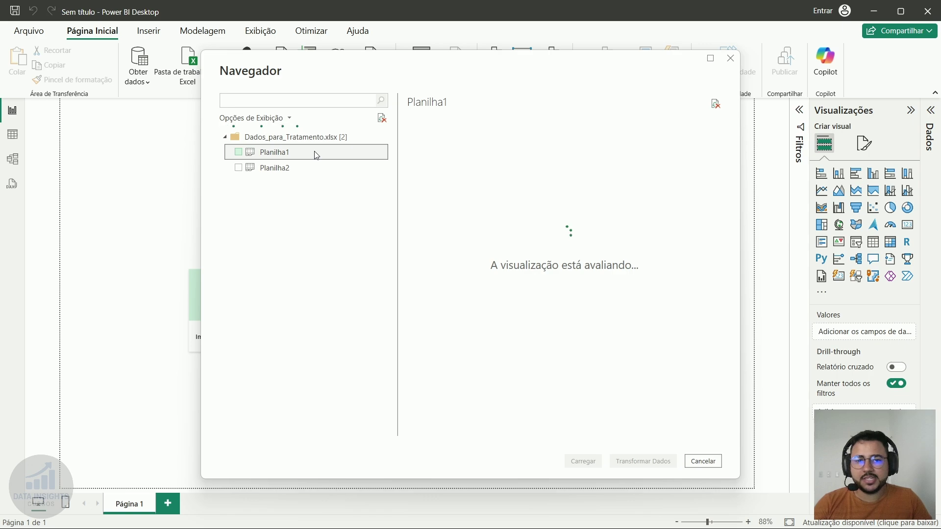
mouse_move(480, 431)
mouse_down()
mouse_move(696, 433)
mouse_move(479, 442)
mouse_up()
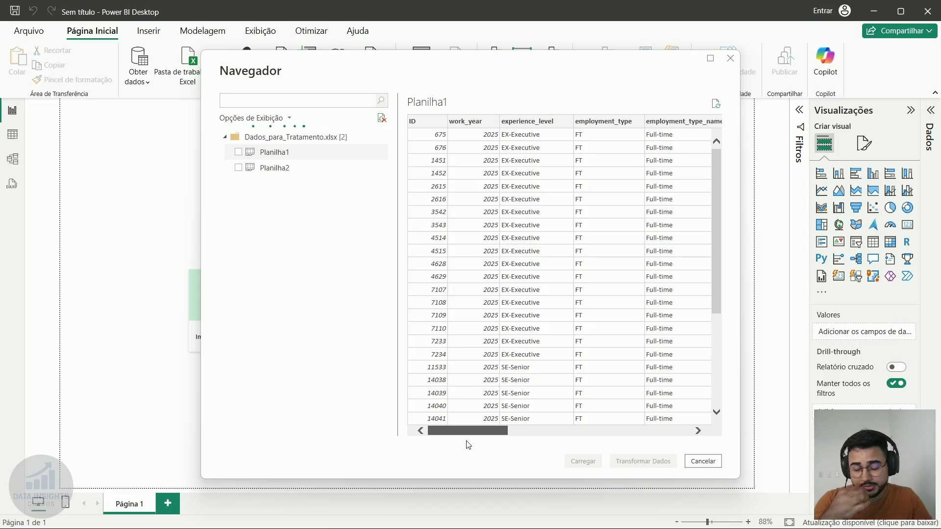
mouse_move(478, 434)
mouse_down()
mouse_move(674, 434)
mouse_move(471, 437)
mouse_move(678, 435)
mouse_move(468, 435)
mouse_up()
click(275, 168)
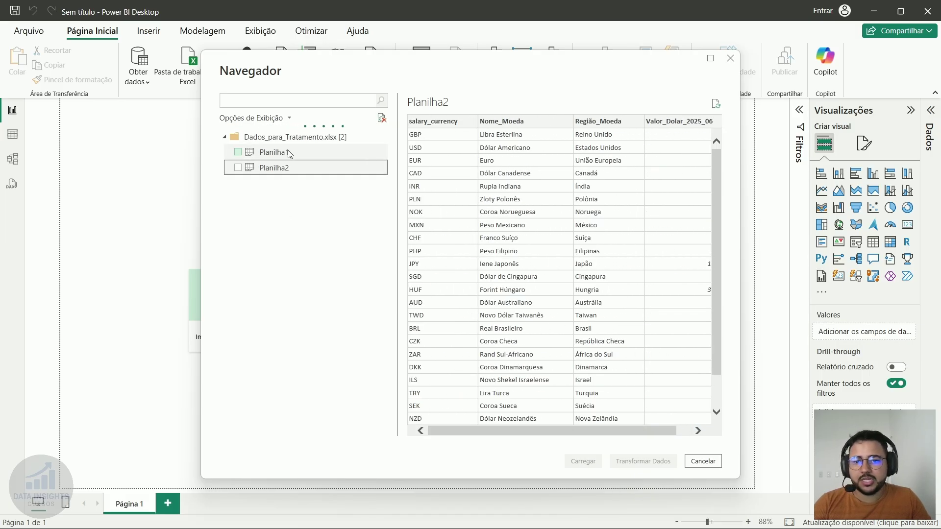
click(265, 155)
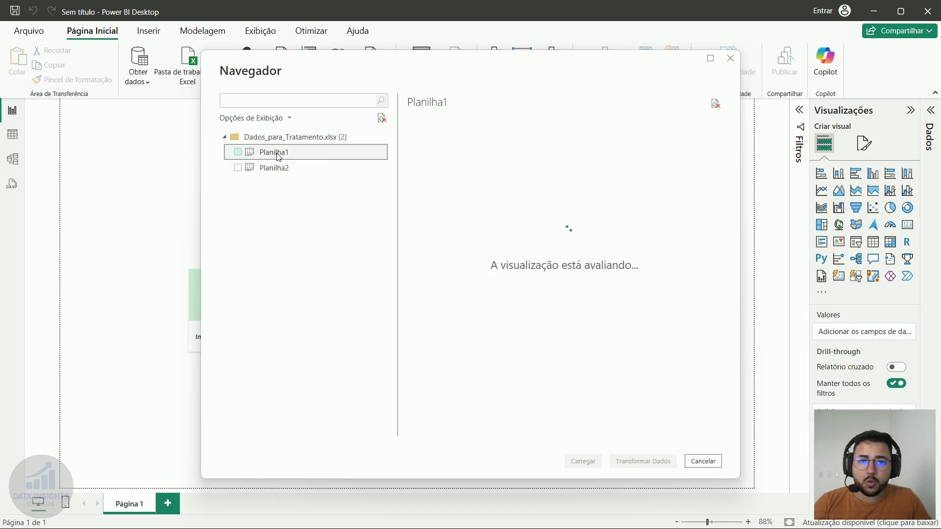
click(276, 169)
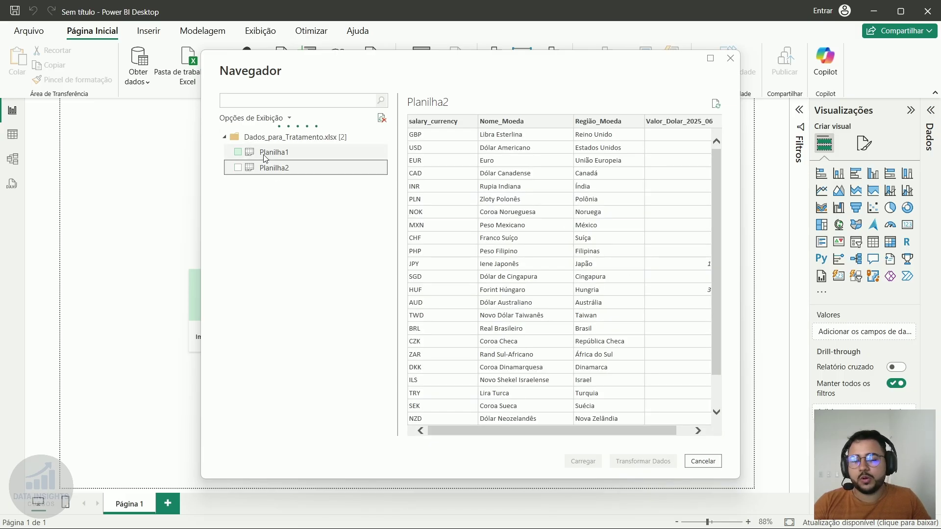
click(302, 154)
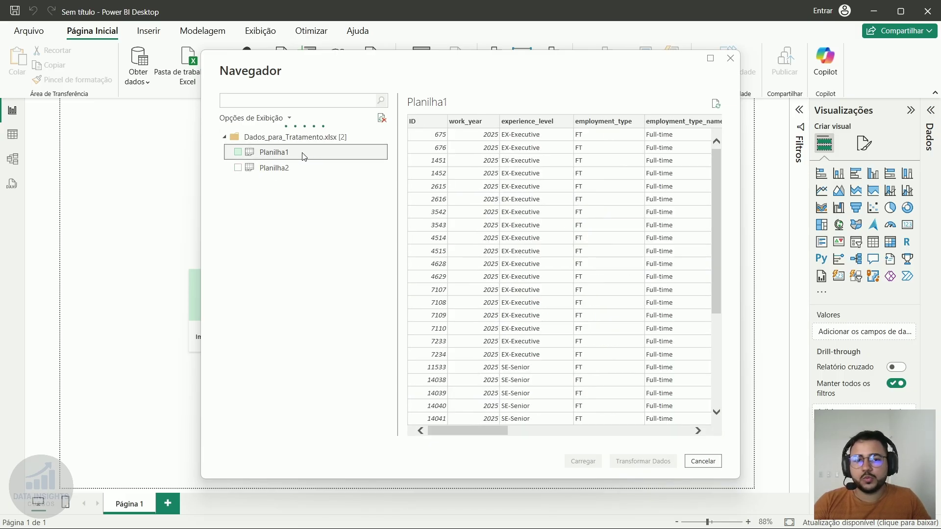
Include both Planilha1 and Planilha2 in the import and open them for transformation in the Power Query Editor.
click(238, 152)
click(239, 168)
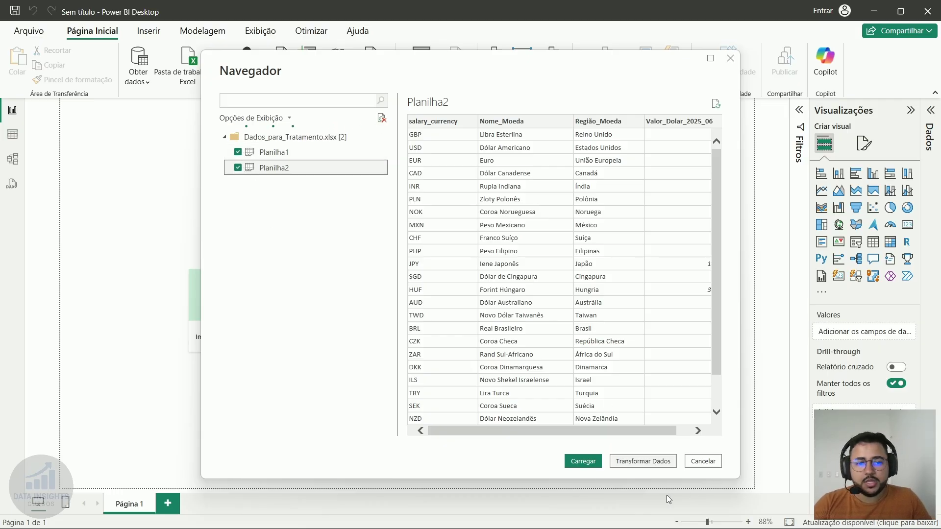
click(655, 466)
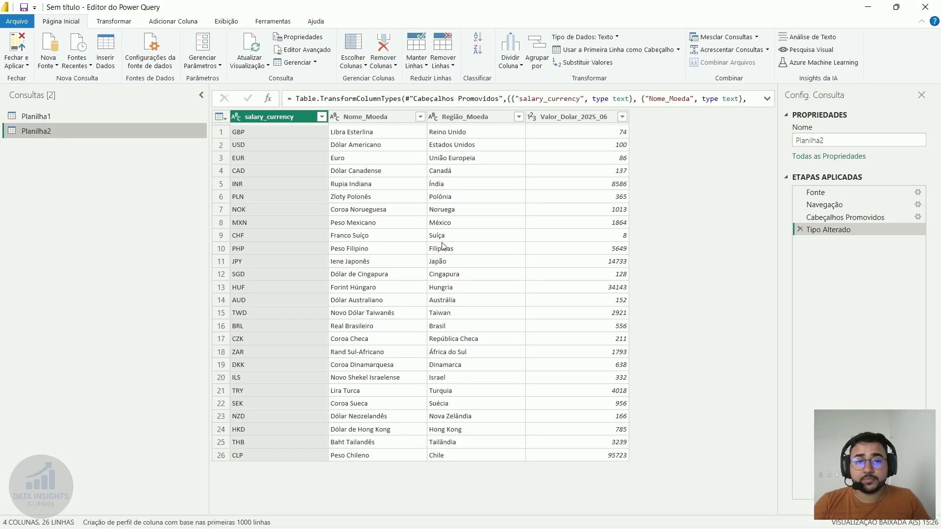
Narrow the query list to give the data grid more room, and look over the Planilha1 and Planilha2 tables.
click(124, 117)
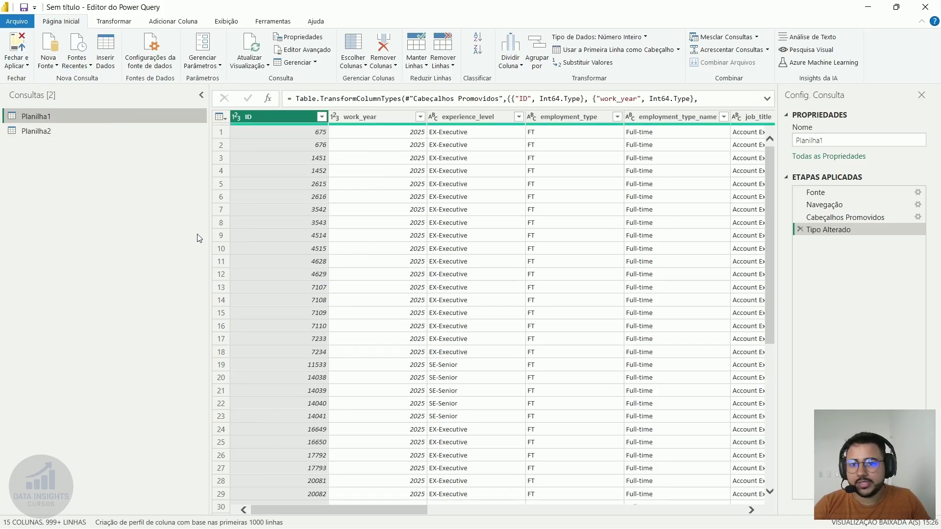
drag(205, 202, 128, 204)
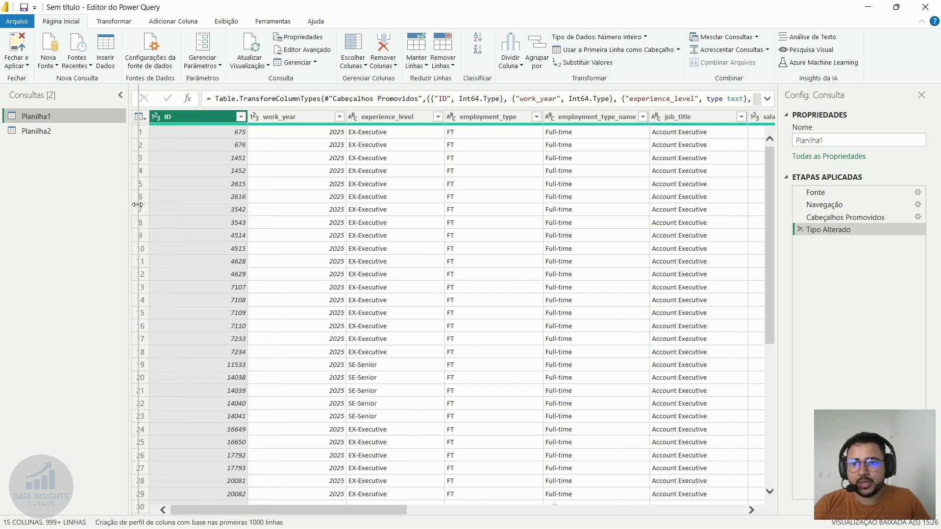
click(39, 132)
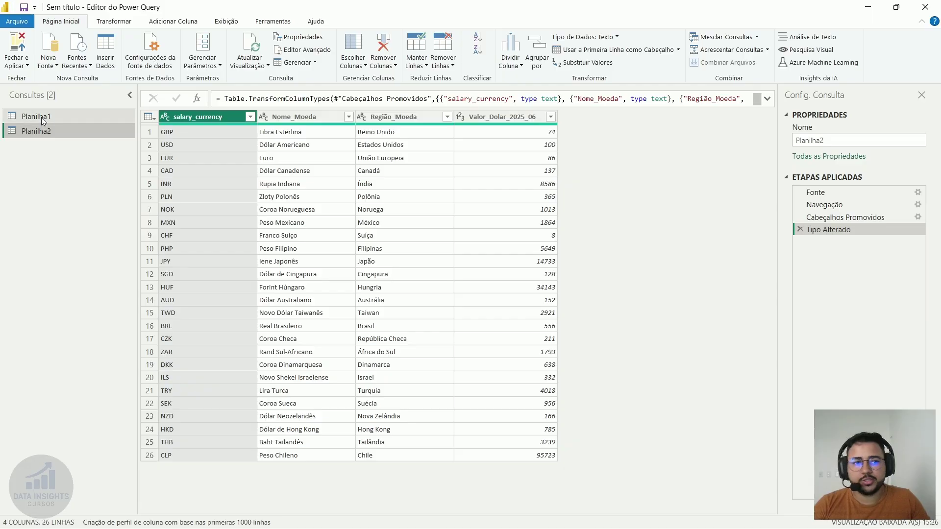
click(41, 116)
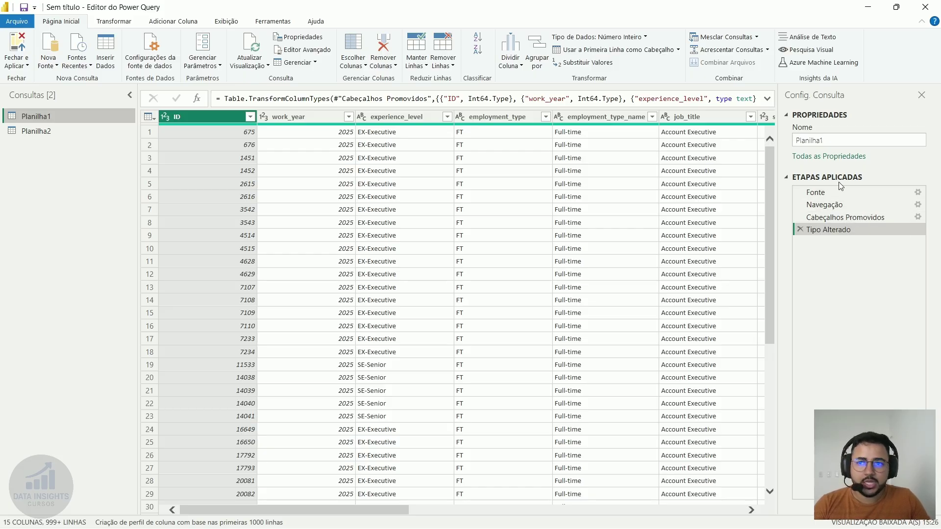
Review each applied step of the Planilha1 query from Fonte to Tipo Alterado, and view the steps of Planilha2.
click(862, 197)
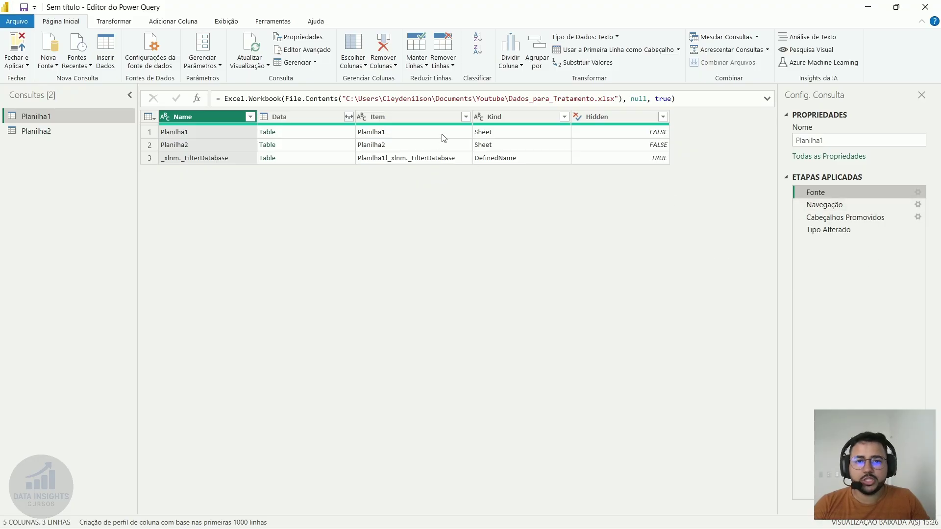
click(873, 205)
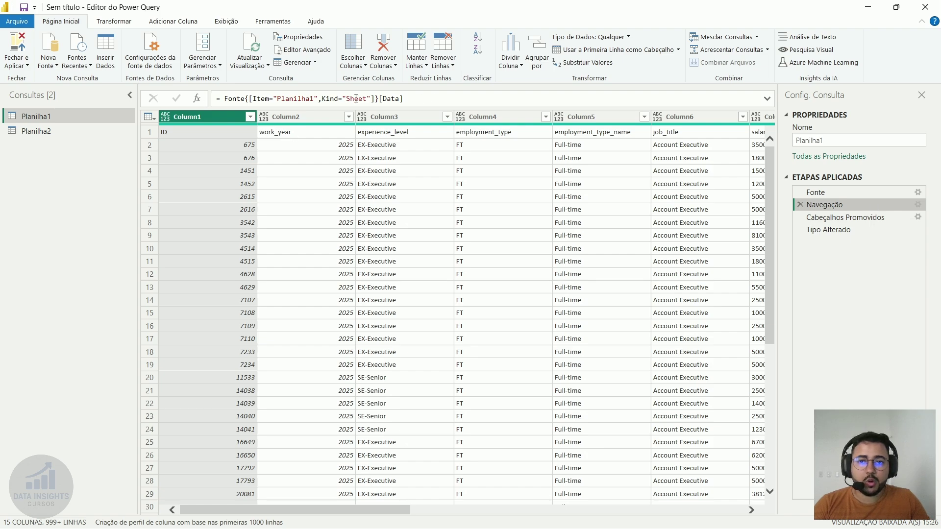
double_click(302, 99)
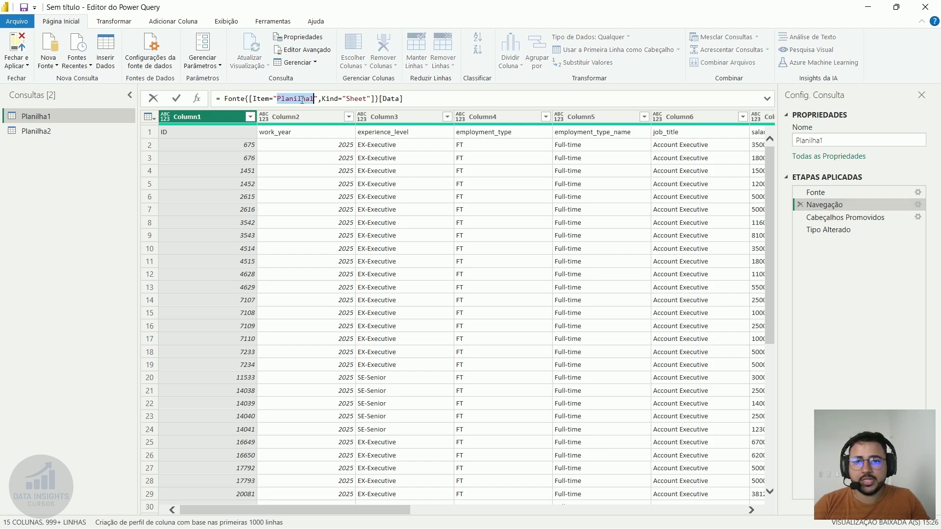
key(Escape)
click(857, 219)
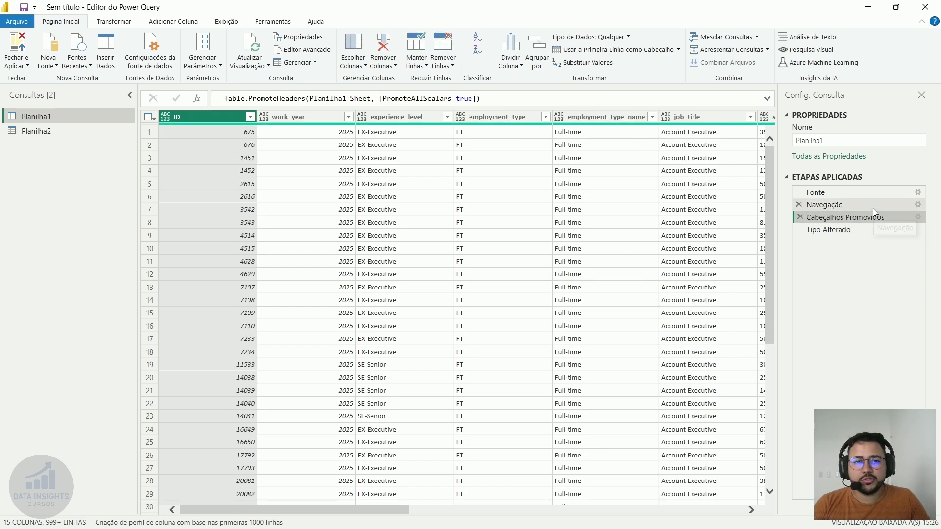
click(828, 204)
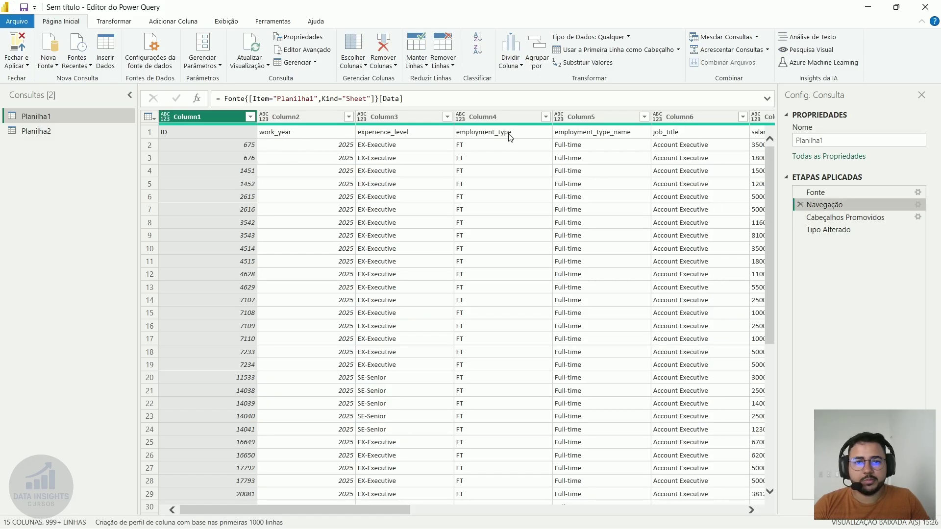
click(855, 219)
click(848, 228)
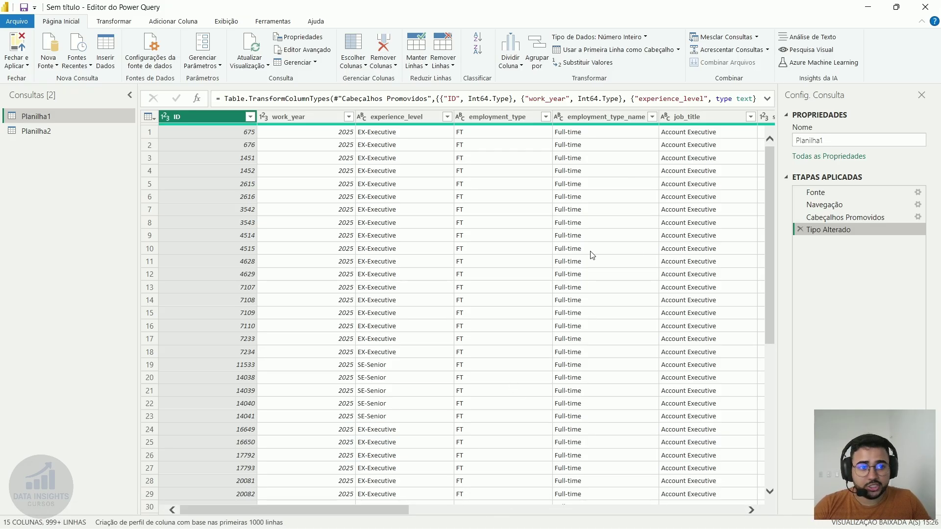
click(52, 131)
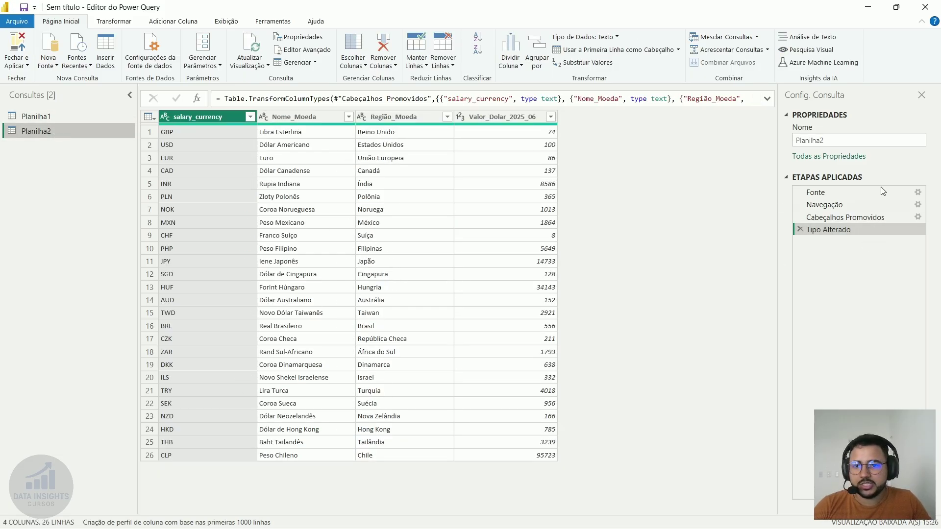
Rename the Planilha1 query to Fato_Salarios_de_Dados.
click(63, 118)
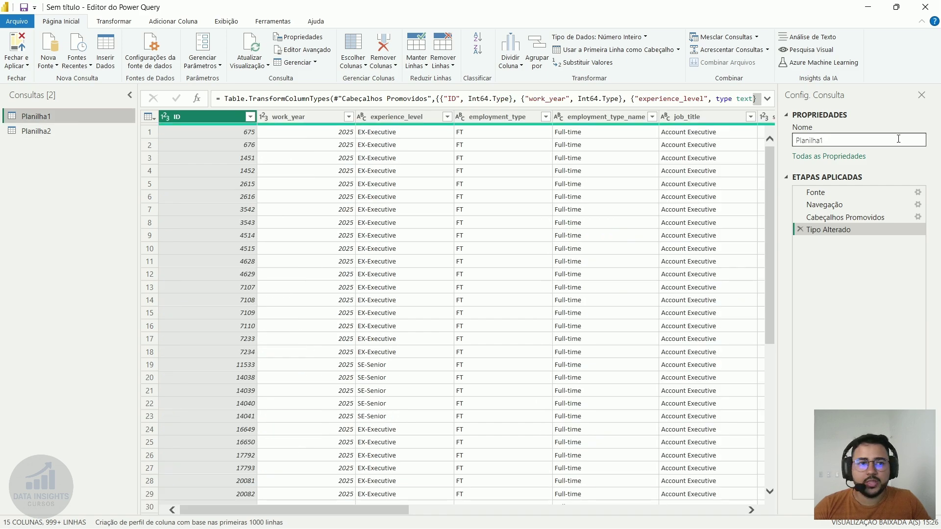
double_click(814, 140)
text(Fat)
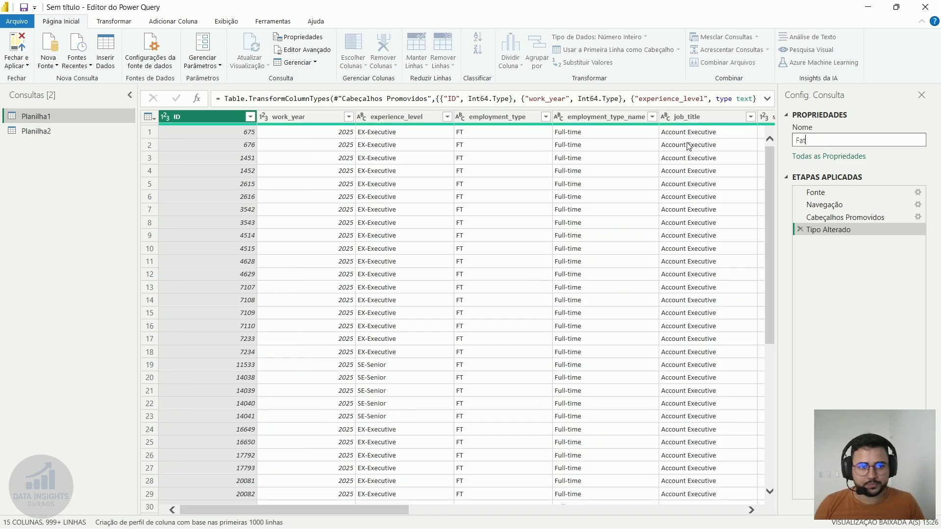
key(BackSpace)
key(BackSpace)
key(BackSpace)
key(BackSpace)
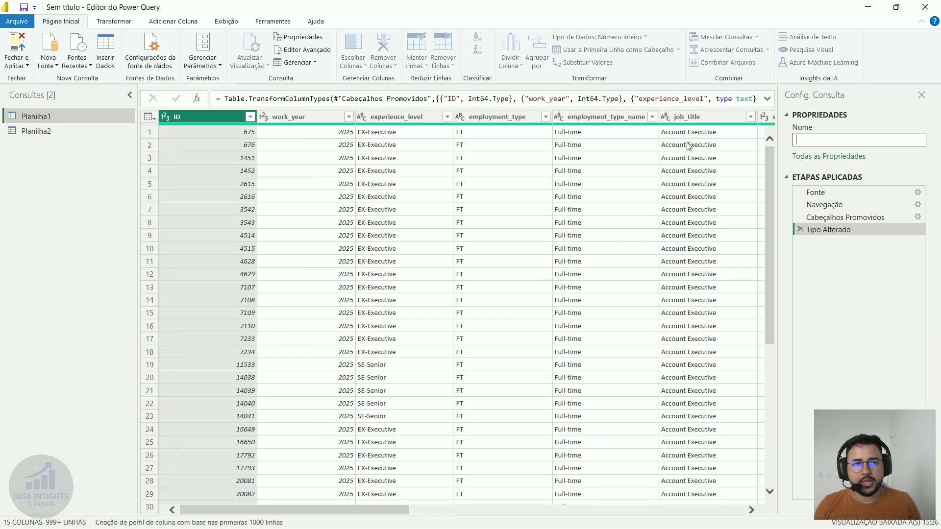
text(Fato_S)
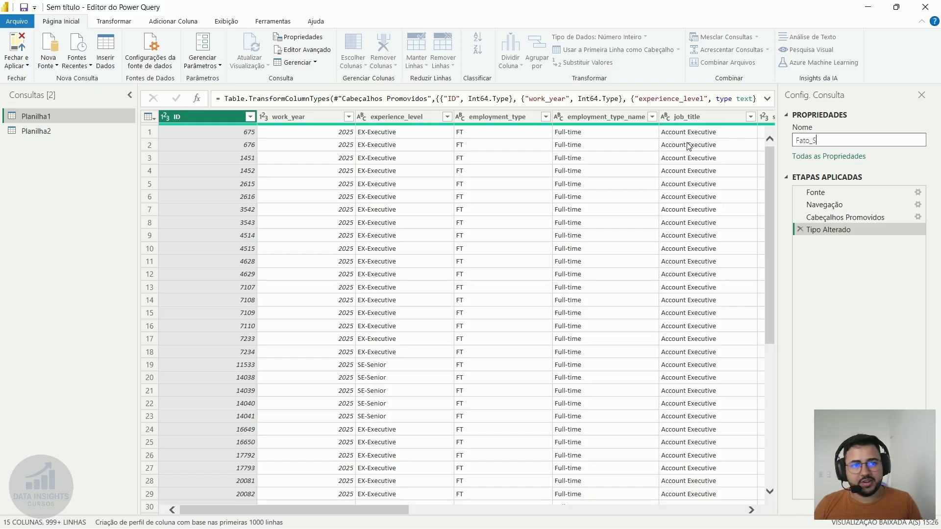
text(alario)
text(ios_)
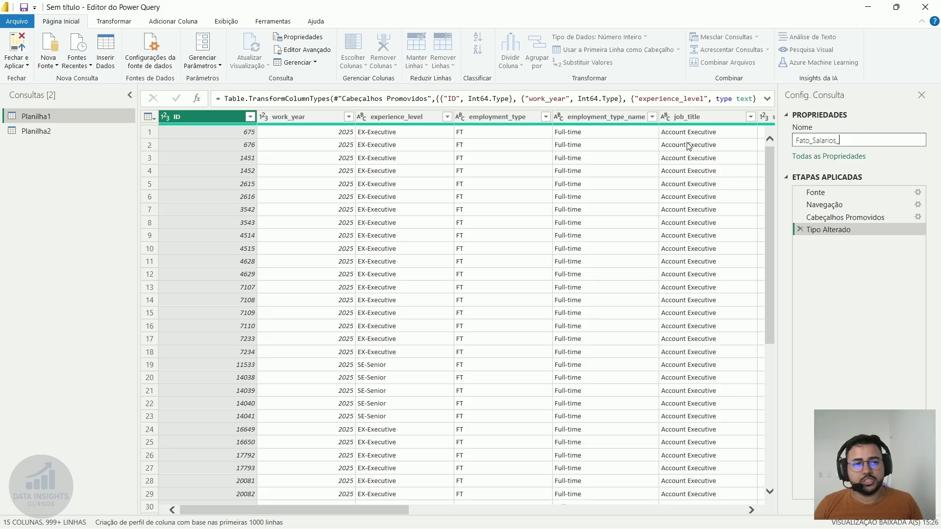
text(de_)
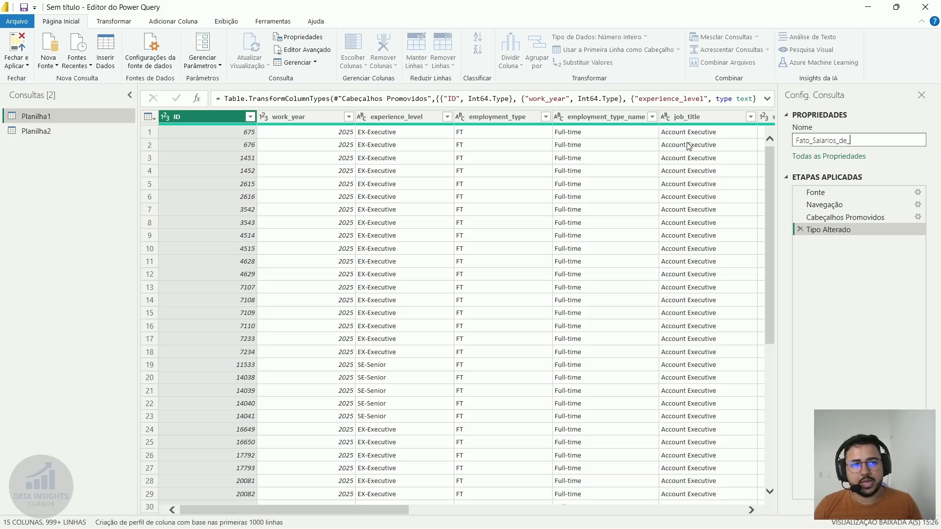
text(Dados)
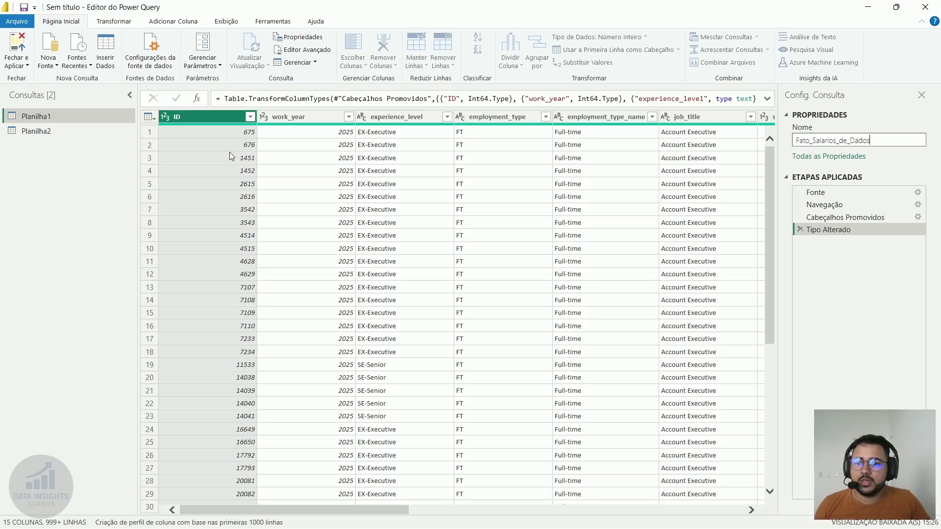
Rename the Planilha2 query to Dimensao_Salario_de_Dados.
click(39, 132)
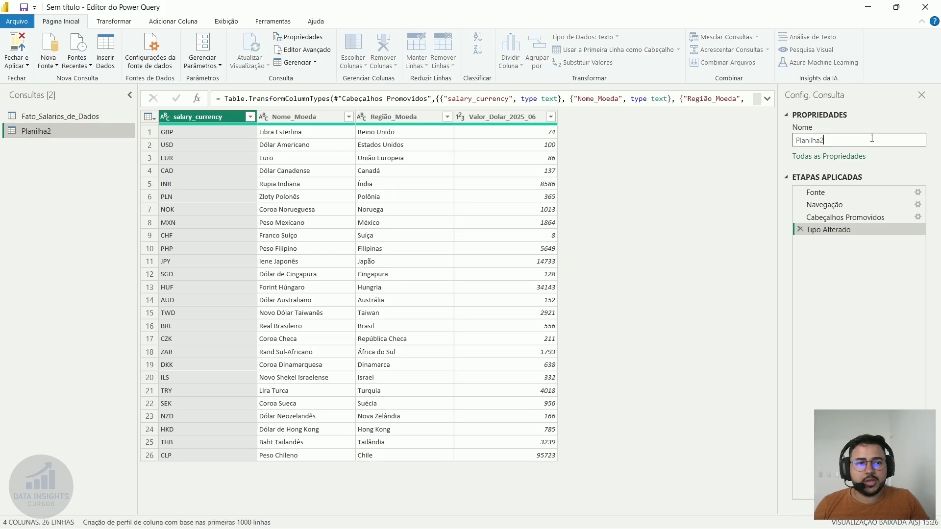
double_click(869, 139)
text(Di)
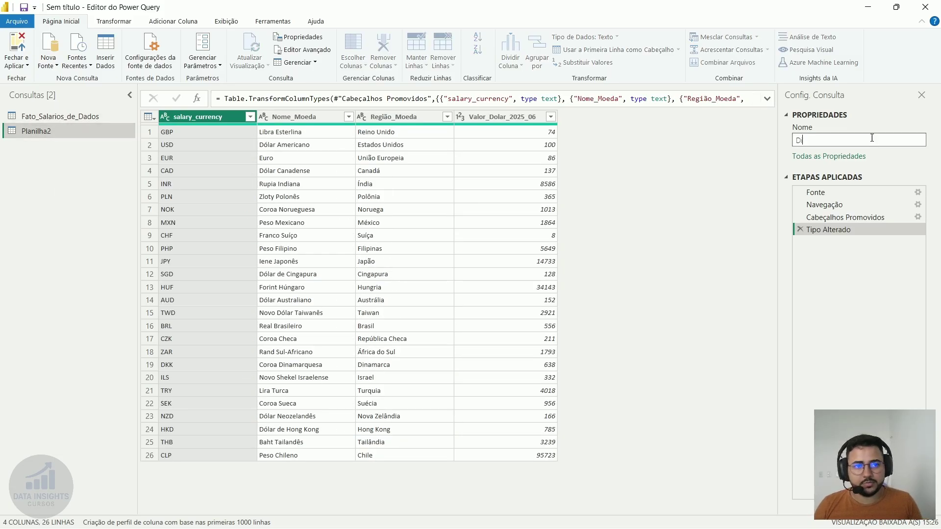
text(mensao)
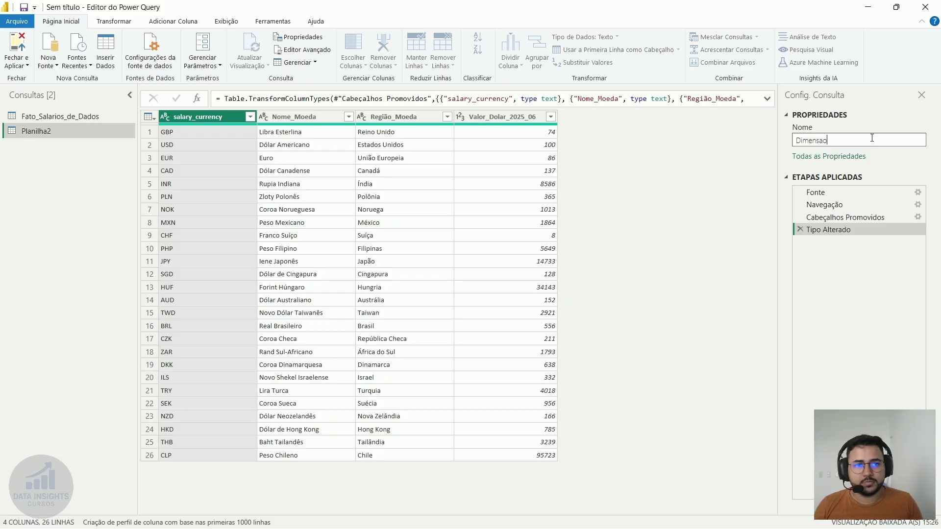
text(_S)
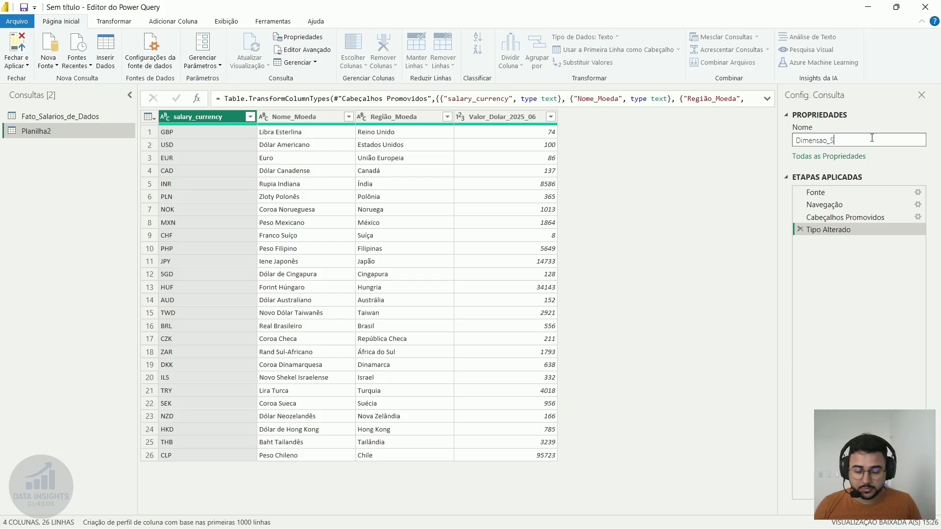
text(alario_D)
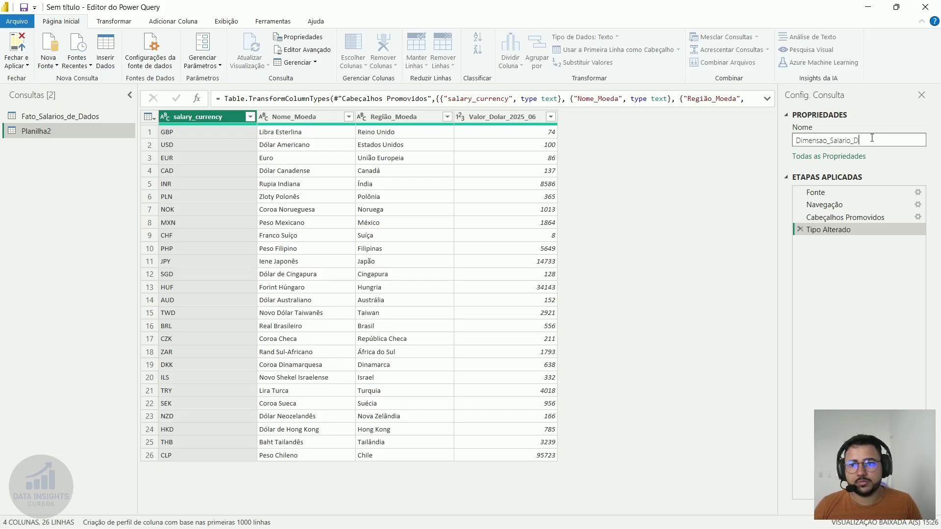
text(e)
key(BackSpace)
key(BackSpace)
text(de_D)
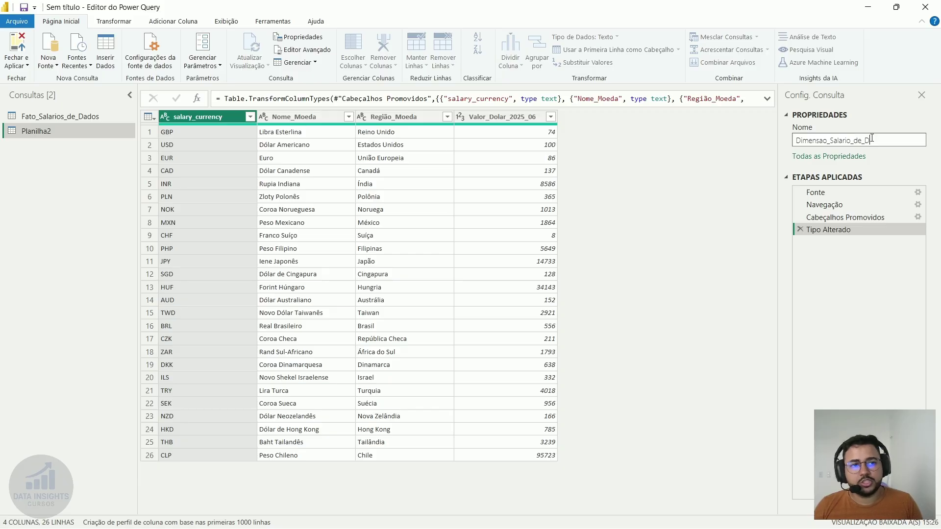
text(ados)
key(Return)
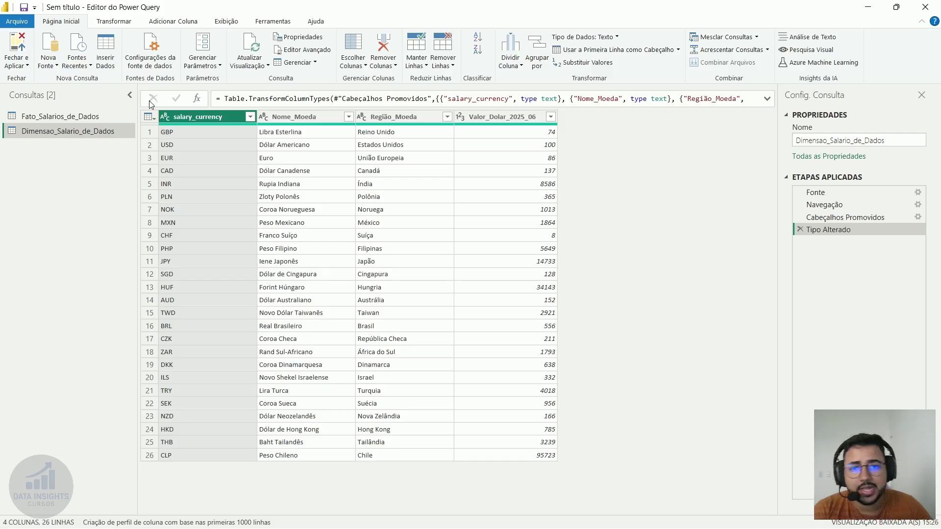
Open the Fato_Salarios_de_Dados query and look over the available transformation, column-adding, view, diagnostic and help commands.
click(68, 119)
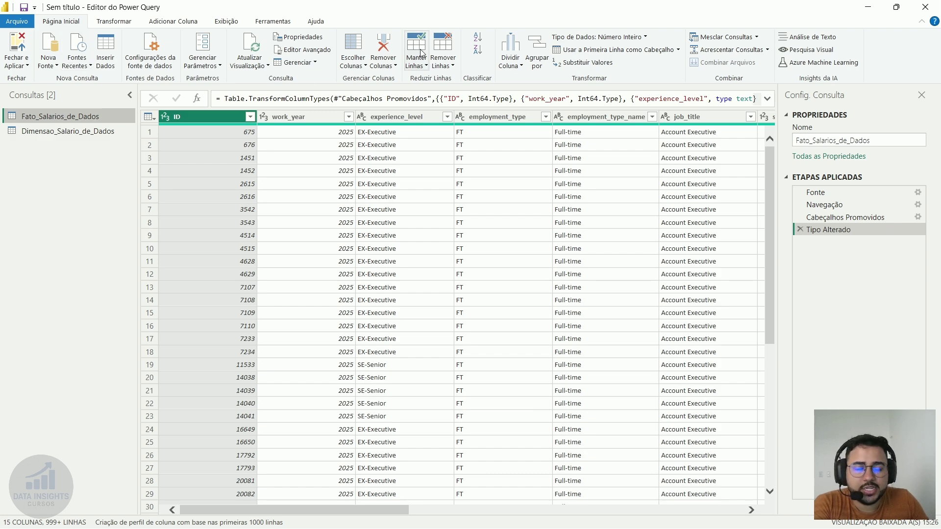
click(108, 23)
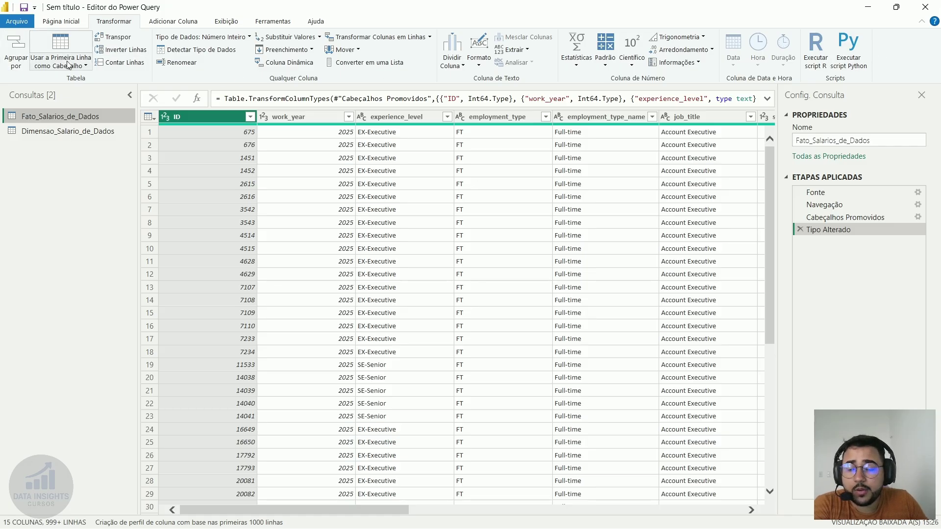
click(169, 20)
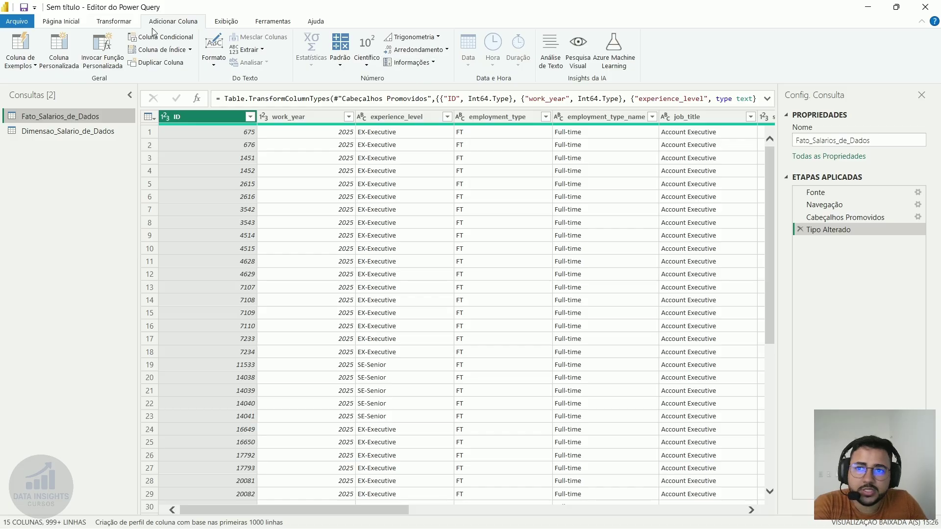
click(129, 22)
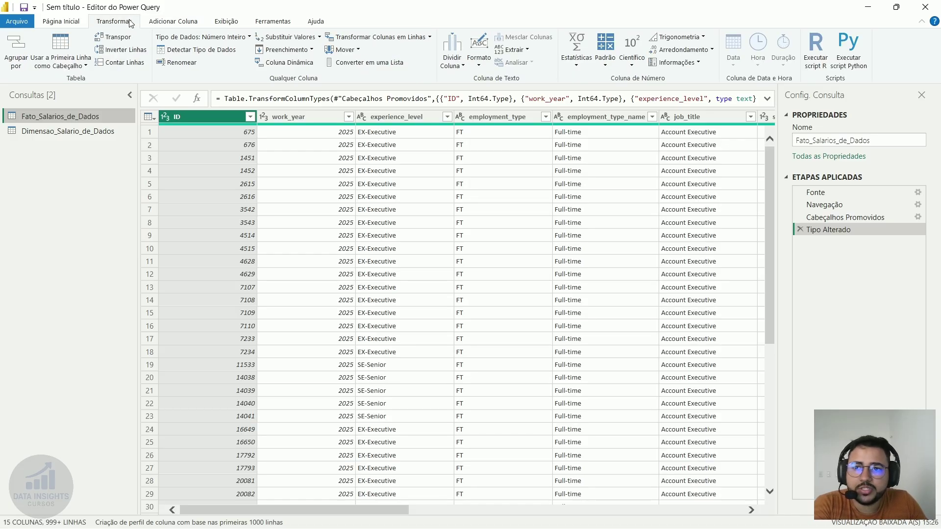
click(158, 22)
click(226, 22)
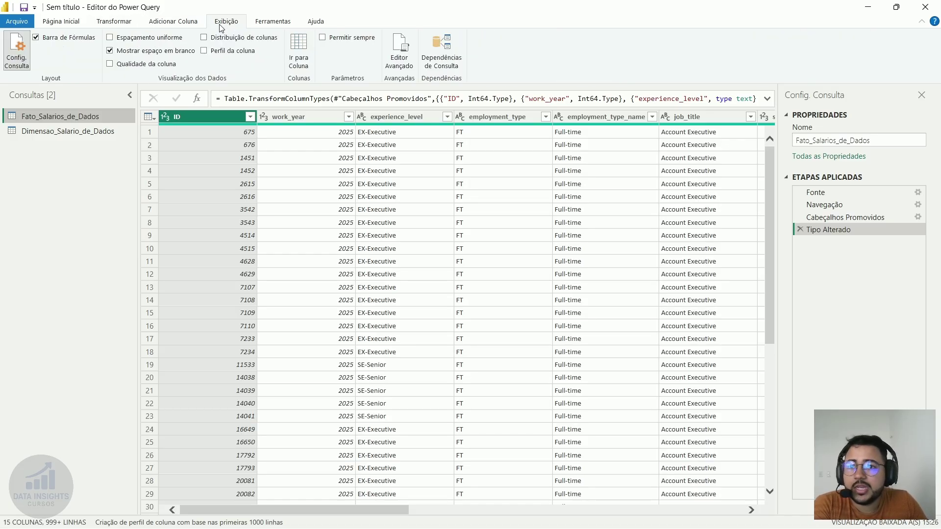
click(294, 24)
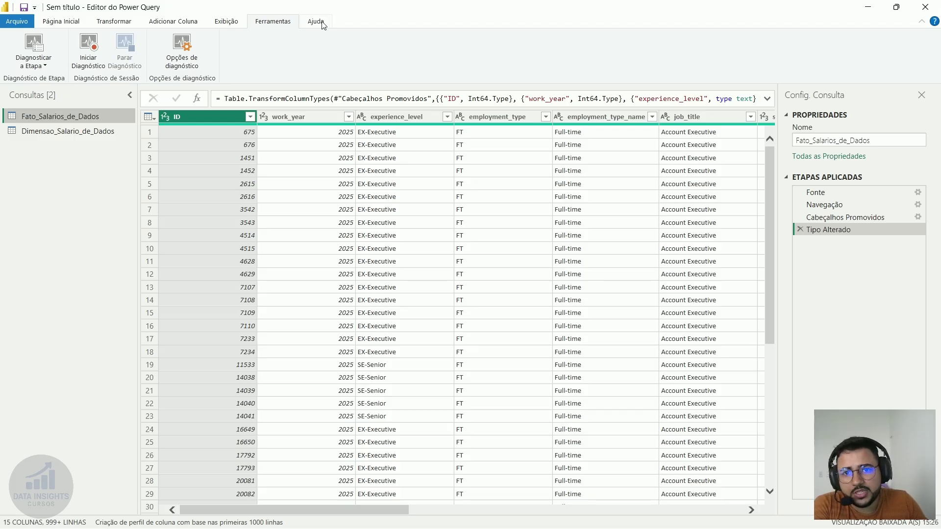
click(304, 24)
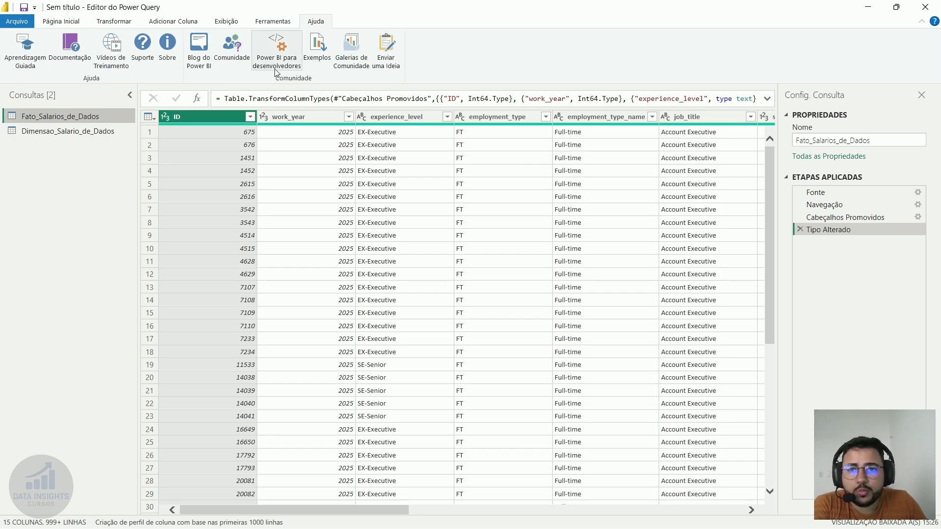
click(65, 24)
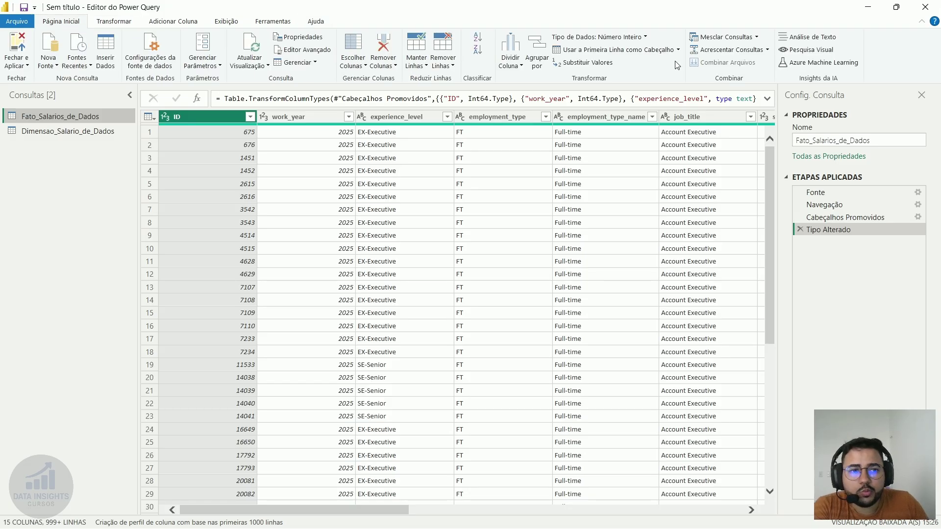
View the Cabeçalhos Promovidos step and the options for converting between first row and headers.
click(874, 218)
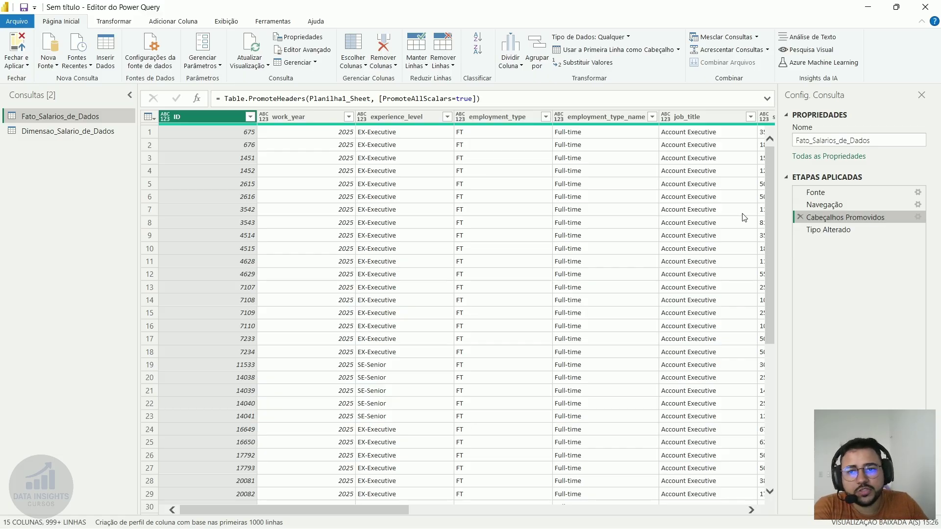
click(678, 51)
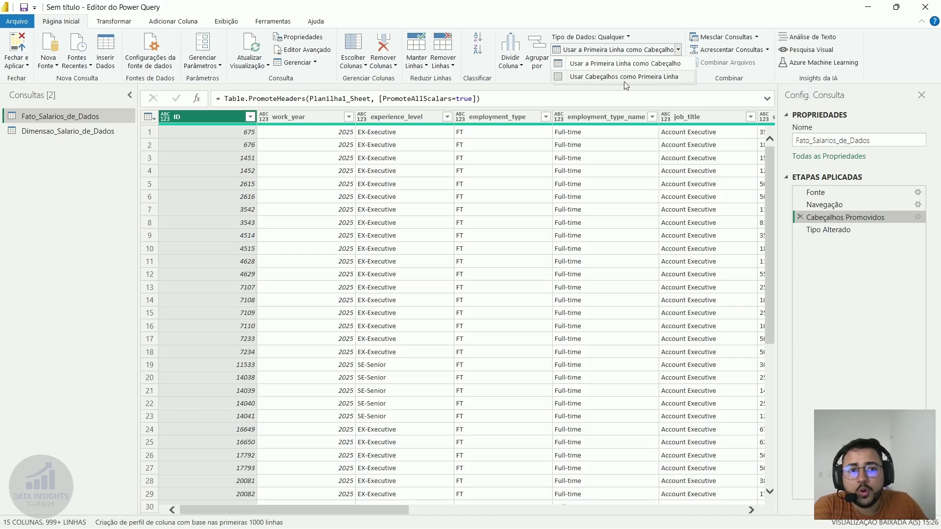
click(679, 49)
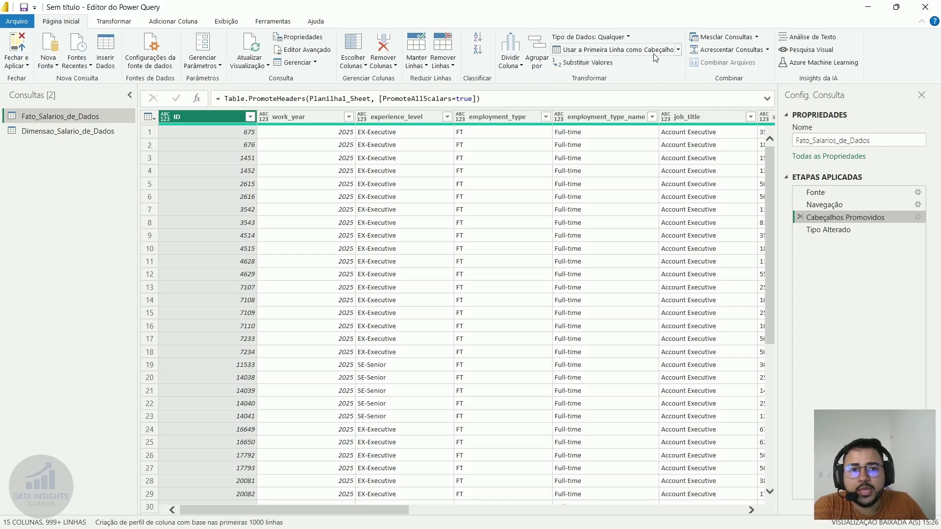
click(833, 207)
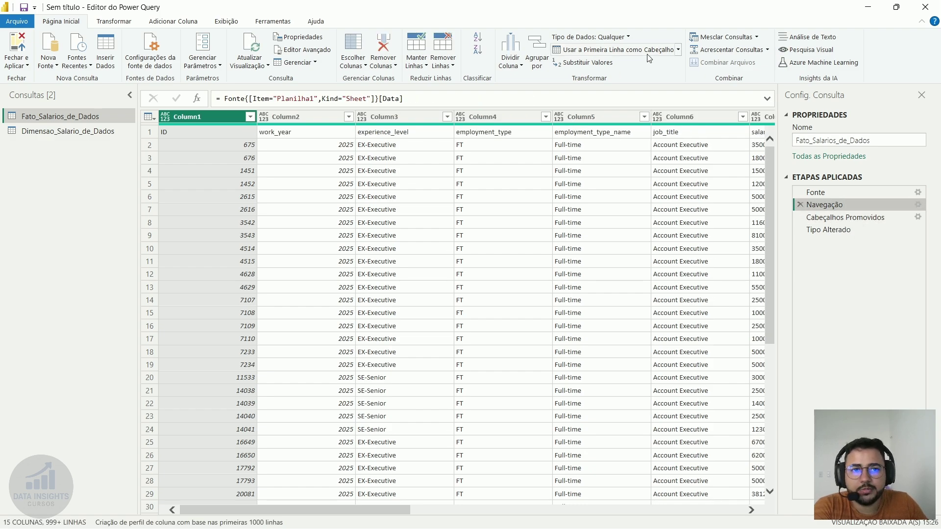
click(631, 53)
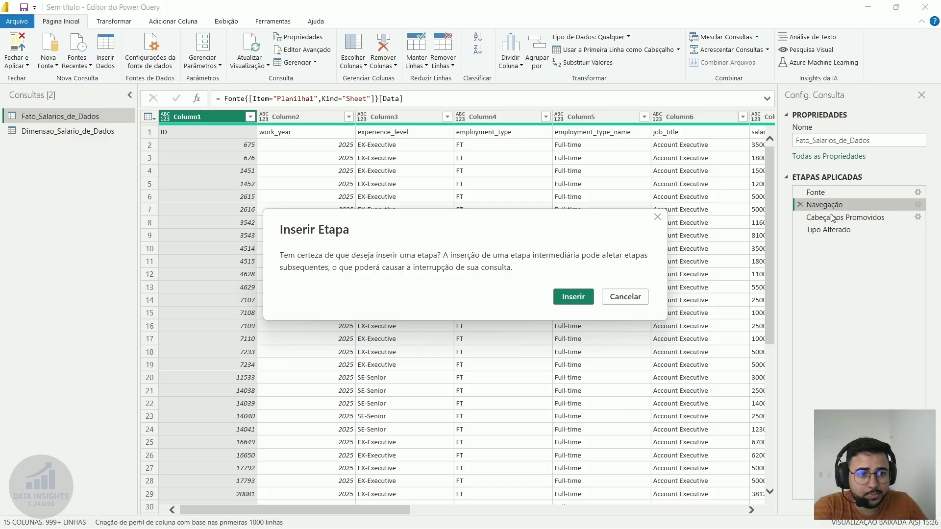
click(637, 297)
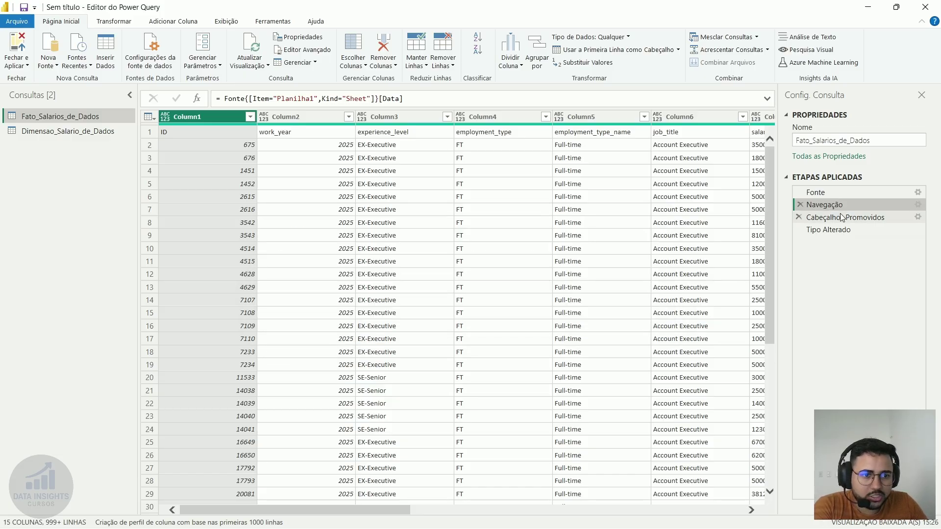
click(799, 217)
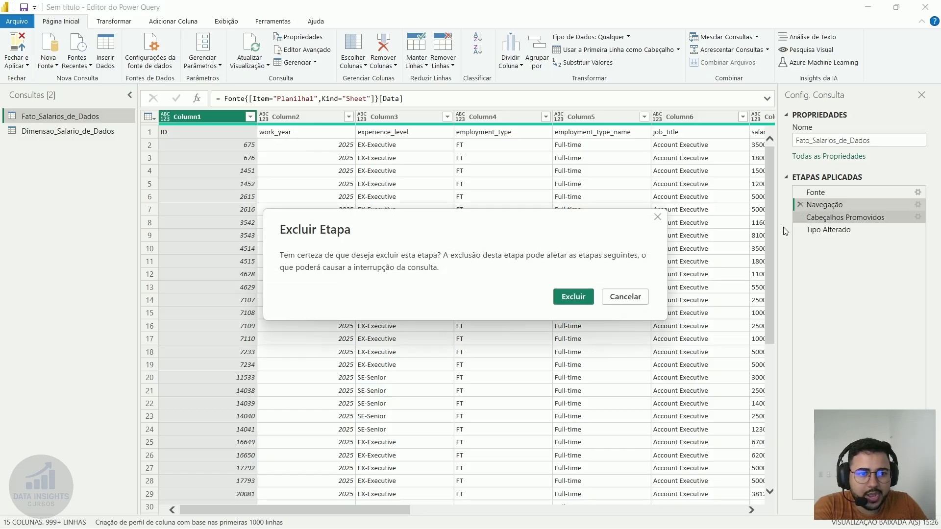
click(610, 300)
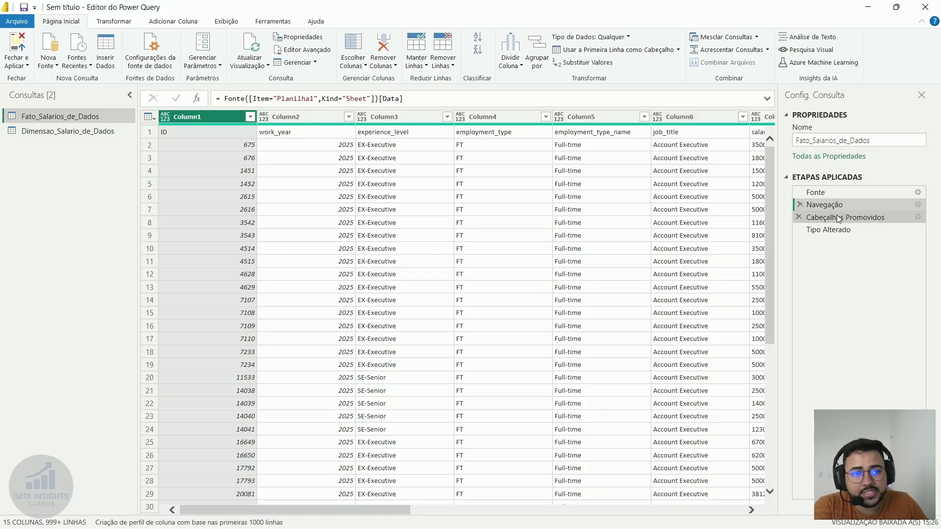
Compare the table at the Tipo Alterado, Cabeçalhos Promovidos, Navegação and Fonte steps of the Fato_Salarios_de_Dados query.
click(835, 230)
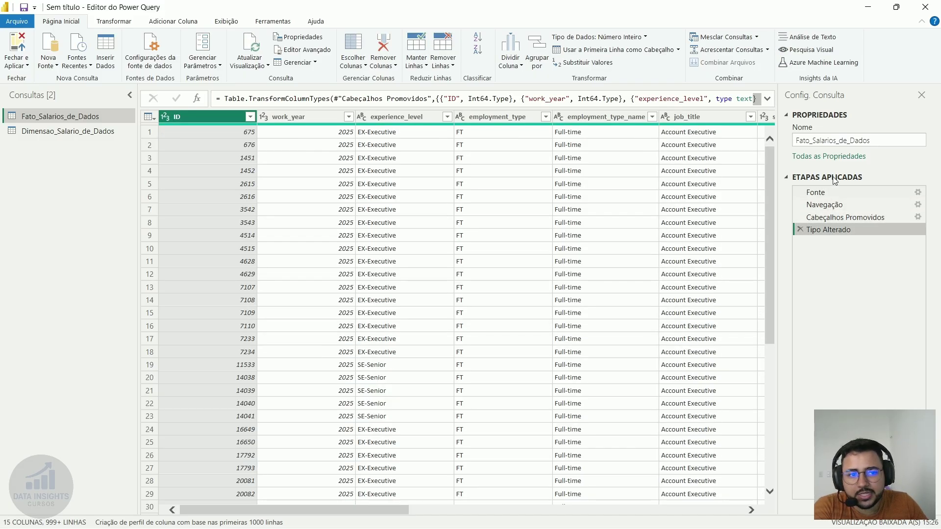
click(833, 222)
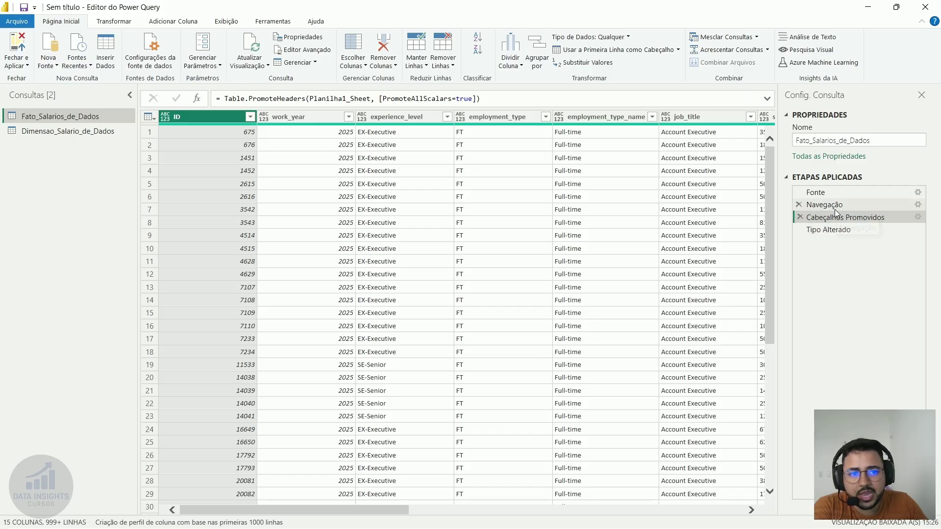
click(835, 205)
click(836, 195)
click(837, 205)
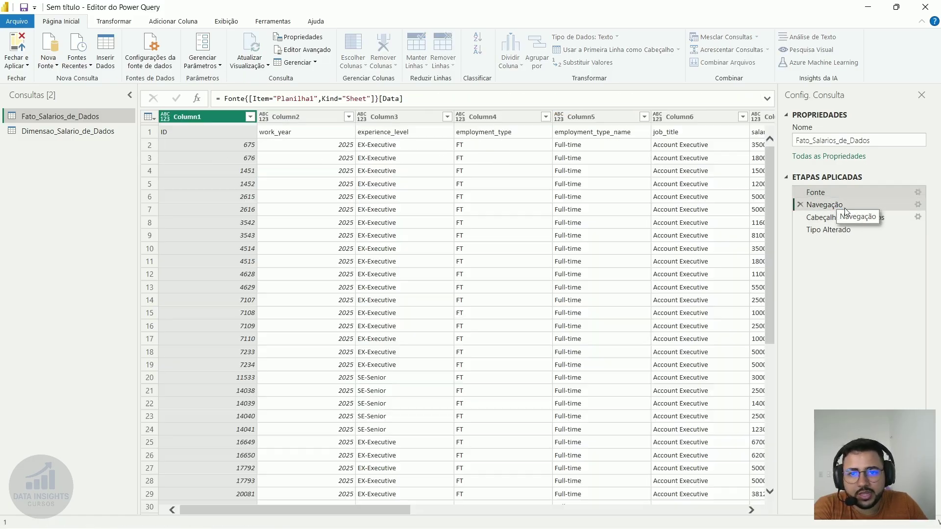
click(841, 218)
click(843, 206)
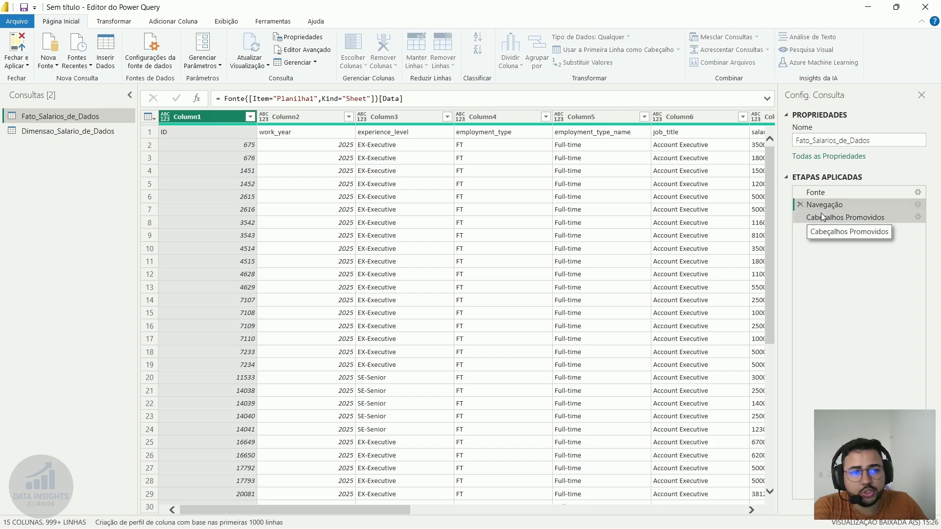
Delete the Cabeçalhos Promovidos step from Fato_Salarios_de_Dados, and check the effect on the Navegação and Tipo Alterado steps.
click(796, 217)
click(797, 217)
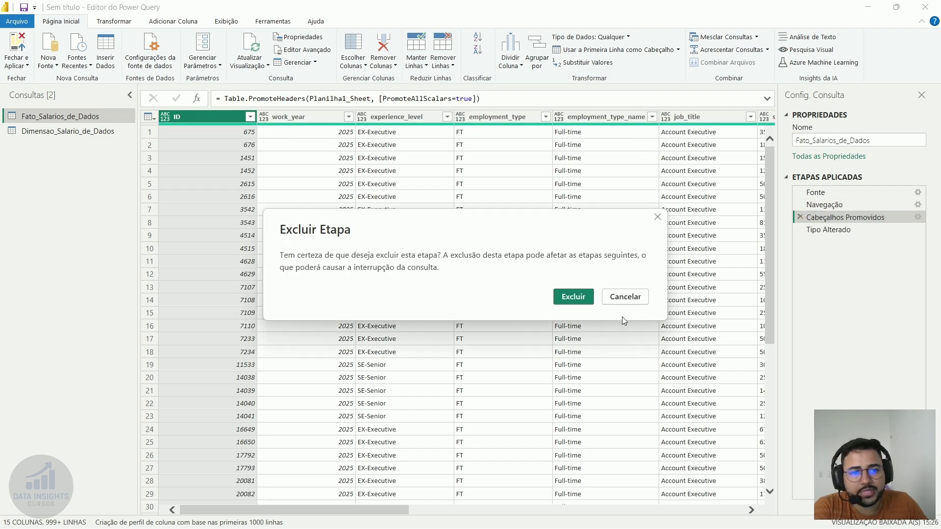
click(573, 296)
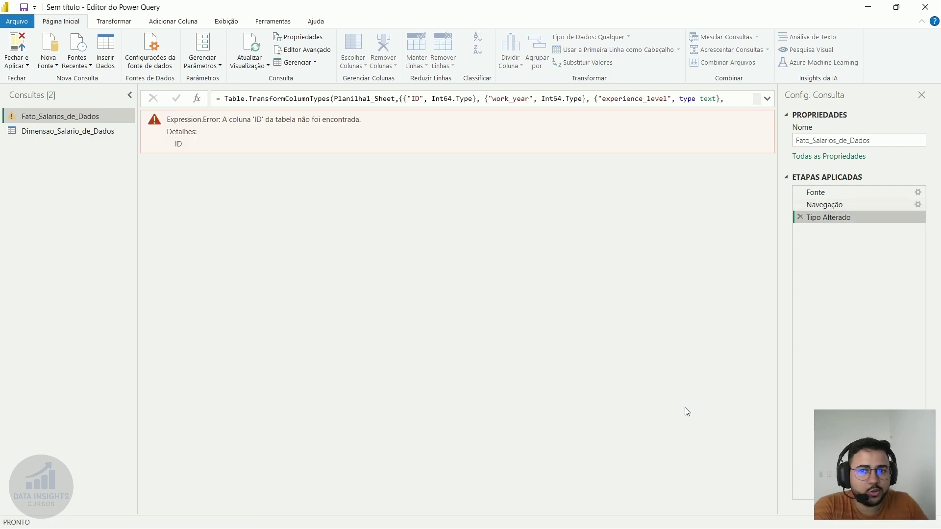
click(836, 205)
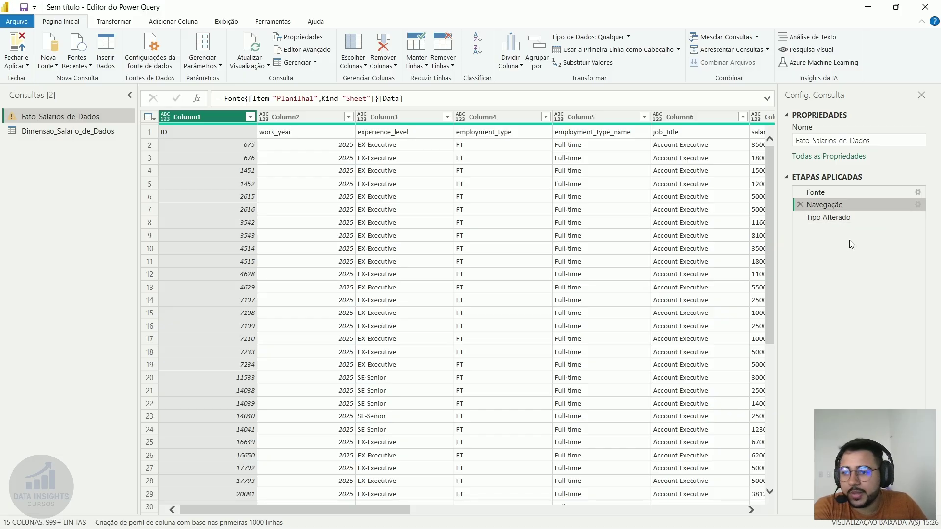
click(834, 219)
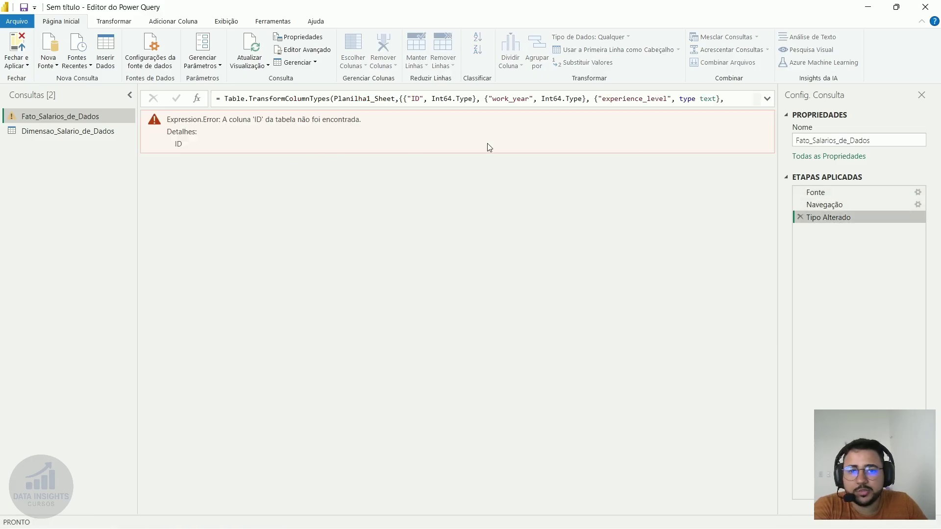
Insert a step after Navegação that uses the first row as headers, and check the Tipo Alterado step.
click(841, 206)
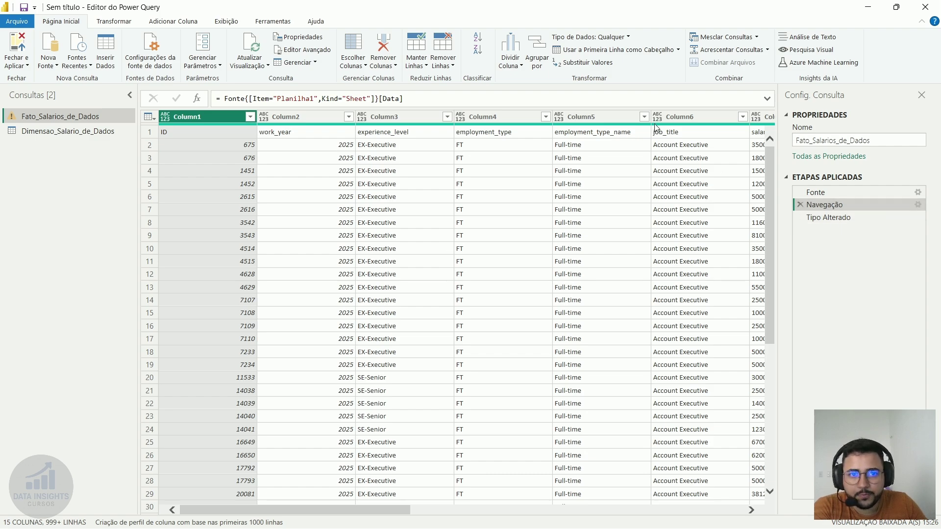
click(605, 49)
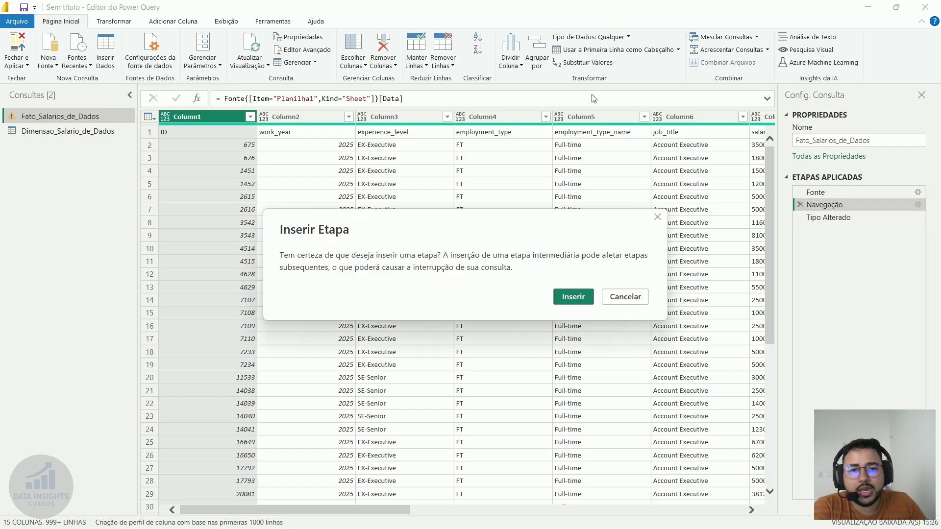
click(573, 297)
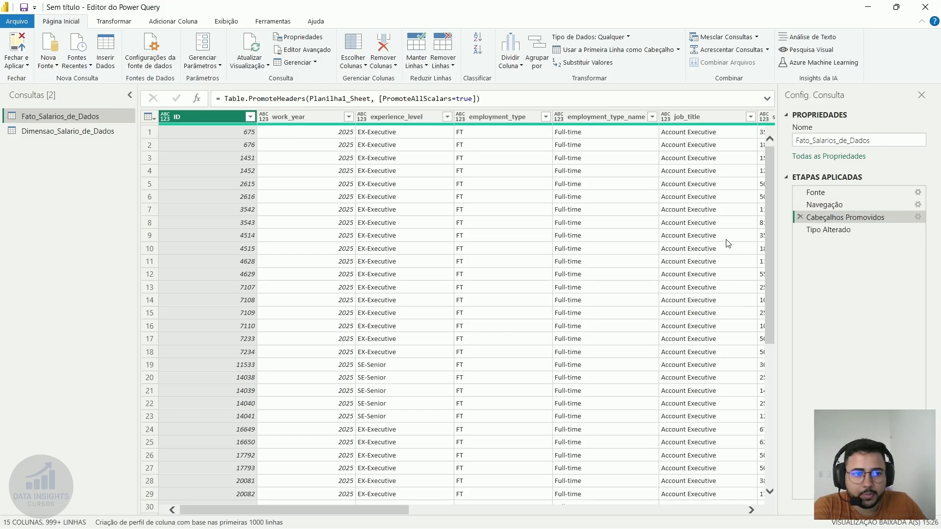
click(834, 229)
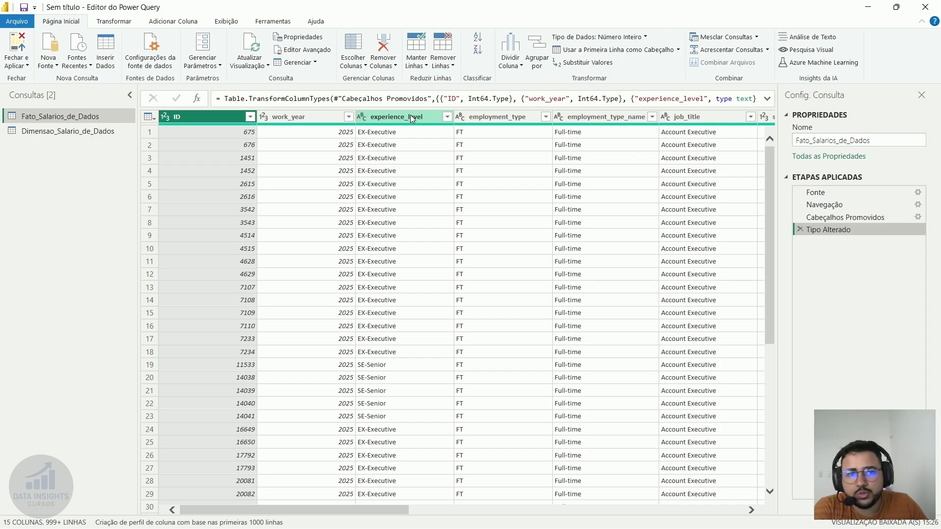
Review the columns of Fato_Salarios_de_Dados and view the data type options of the work_year column.
drag(372, 508, 554, 510)
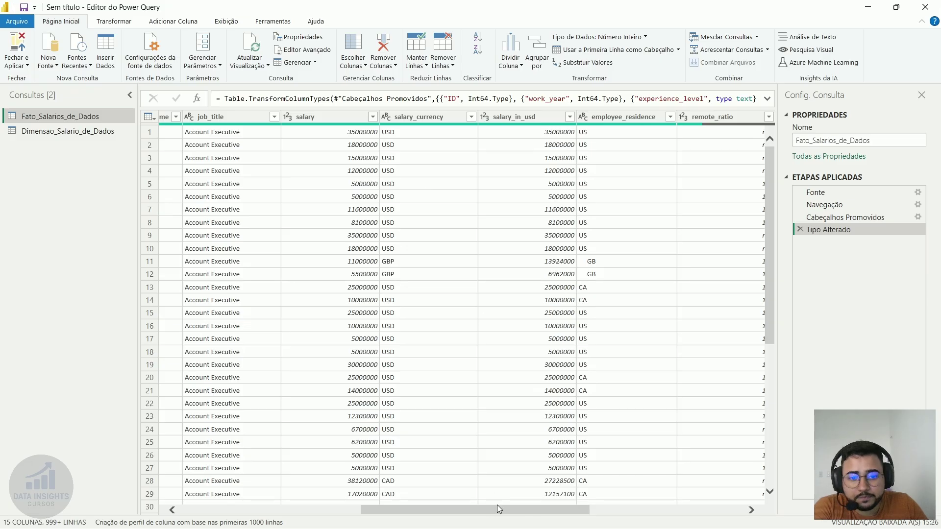
drag(497, 508, 264, 522)
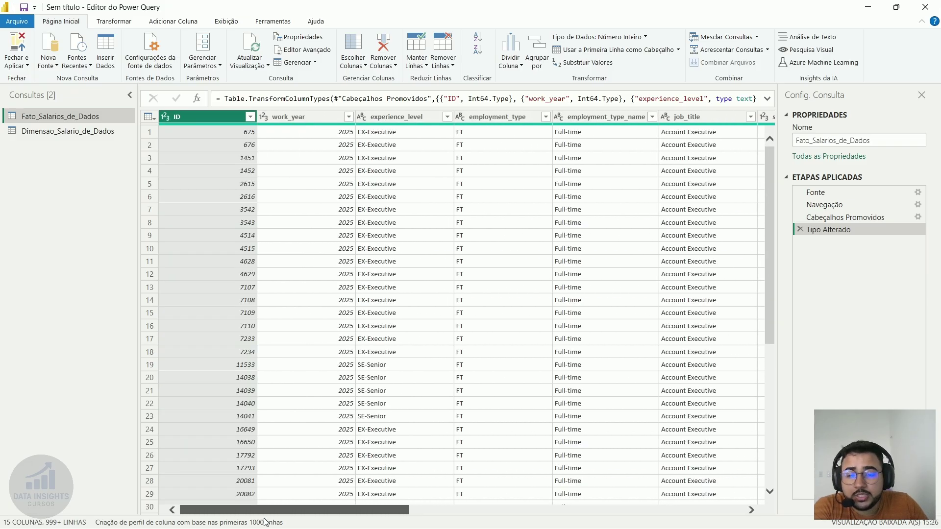
click(264, 117)
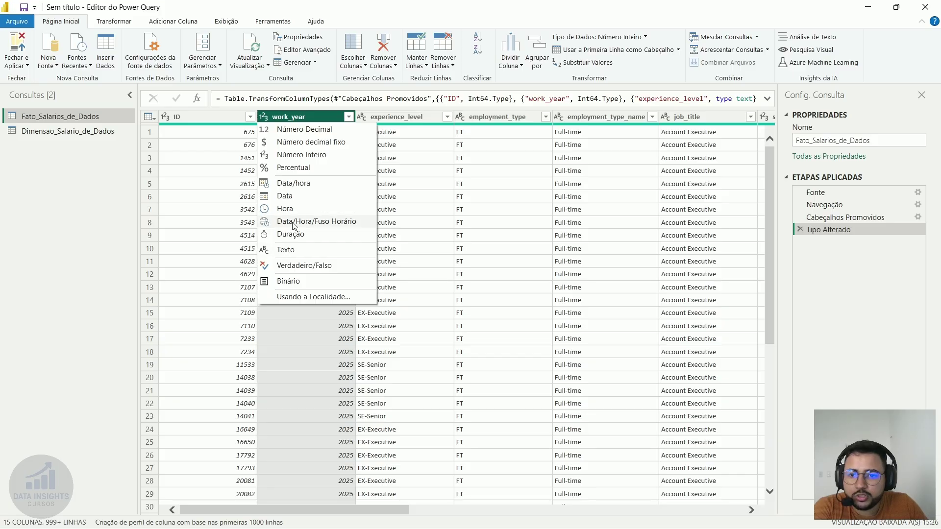
click(466, 193)
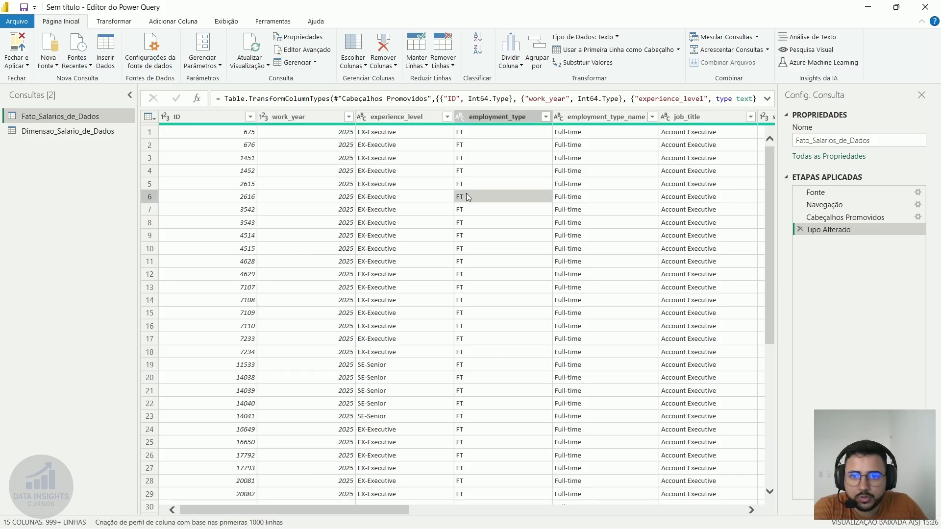
click(294, 118)
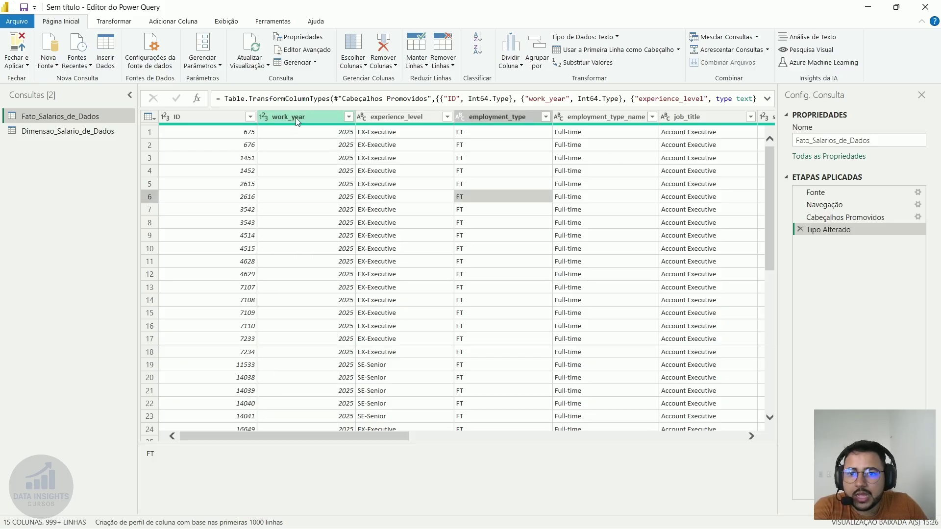
click(263, 116)
click(547, 214)
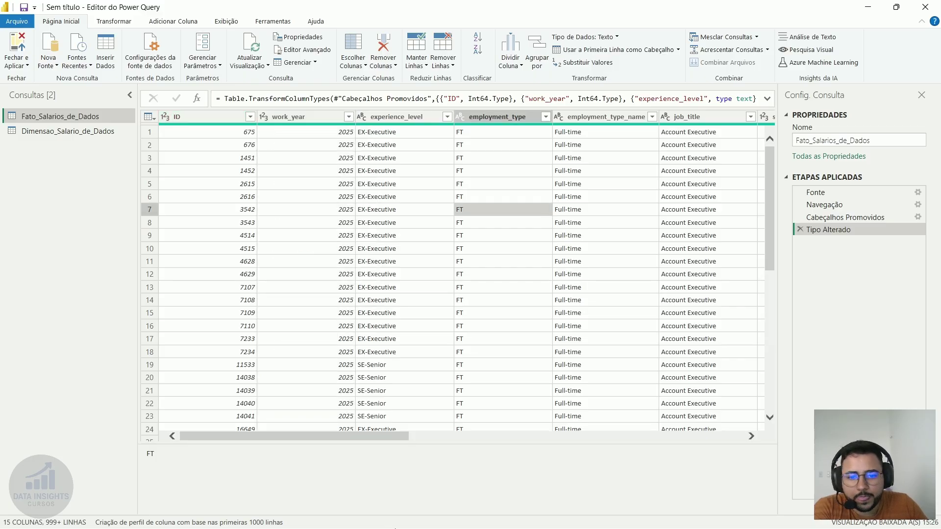
Change the salary column's data type to Número decimal fixo, replacing the current conversion.
drag(375, 434, 520, 434)
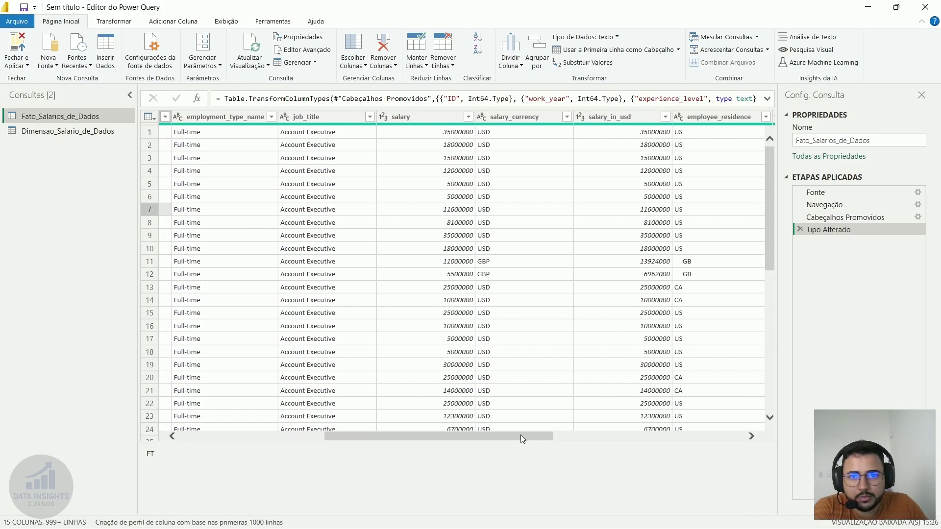
click(440, 115)
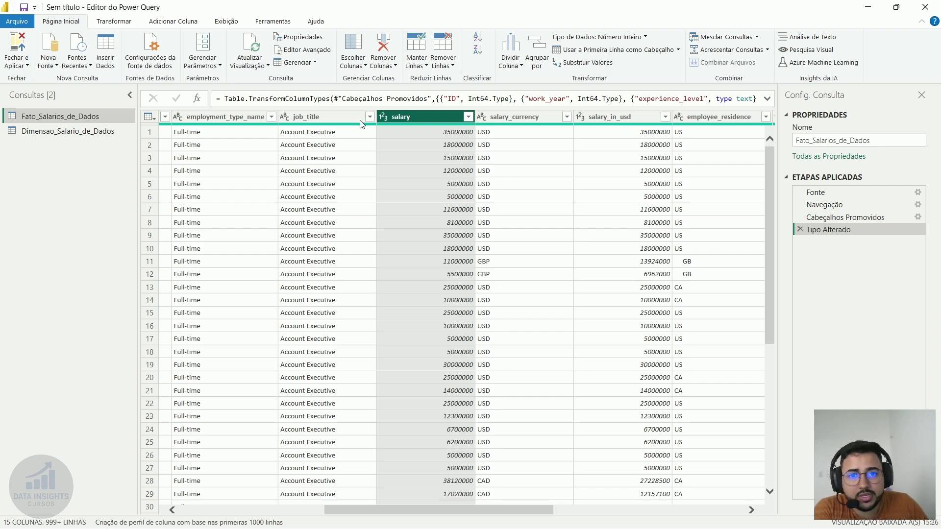
click(384, 118)
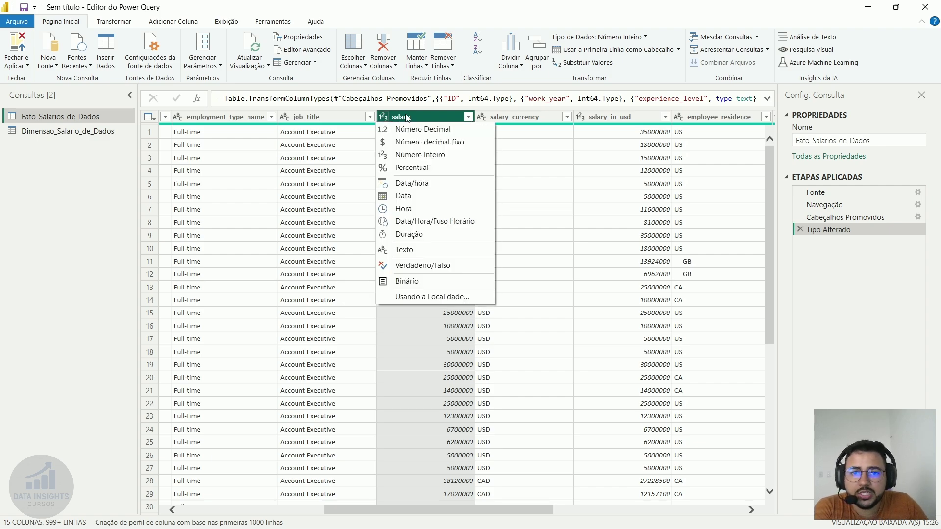
click(430, 142)
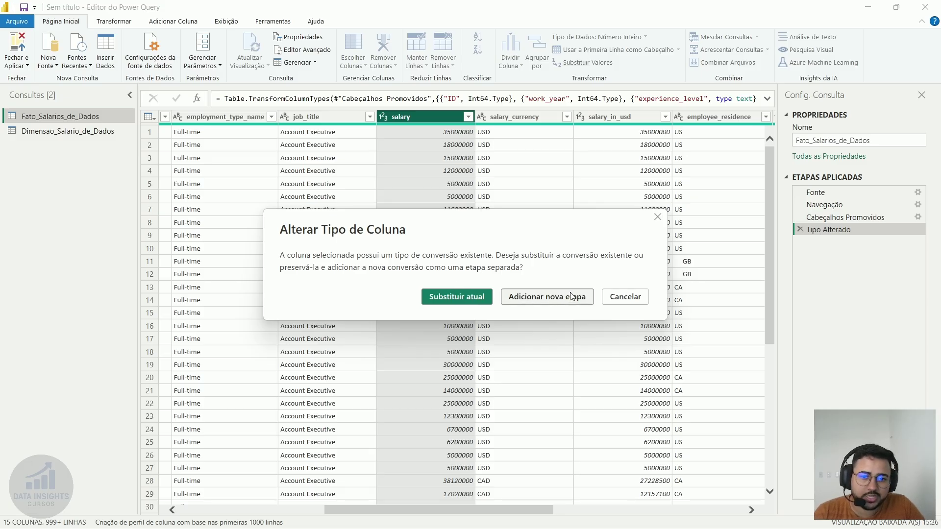
click(468, 304)
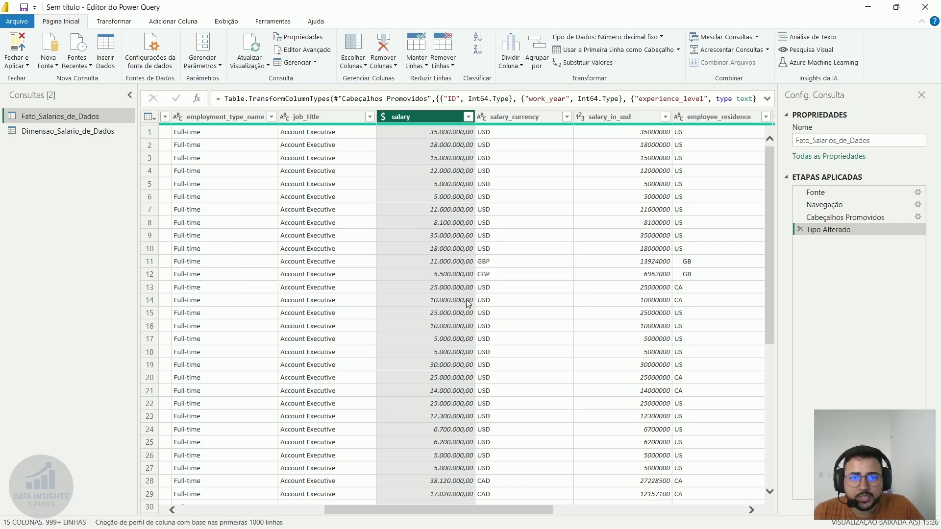
Compare the salary values at the Tipo Alterado and Cabeçalhos Promovidos steps.
click(442, 132)
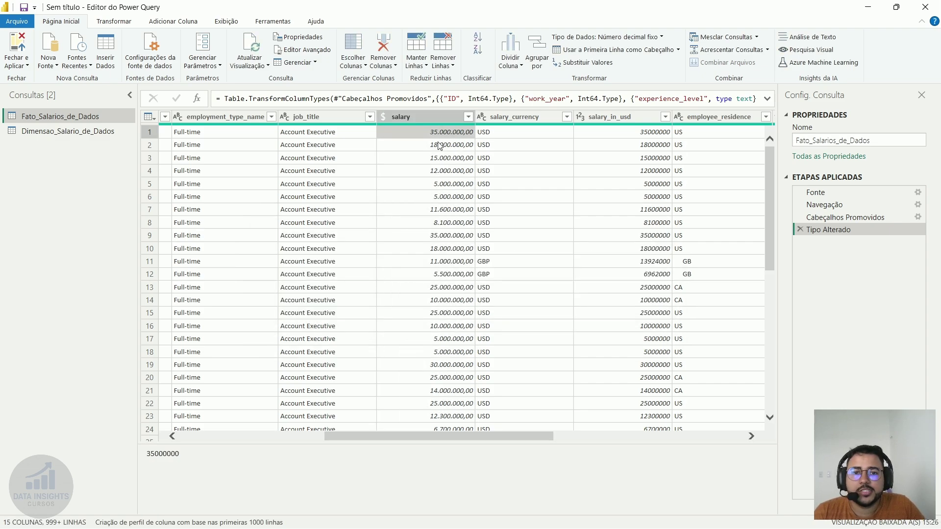
click(430, 117)
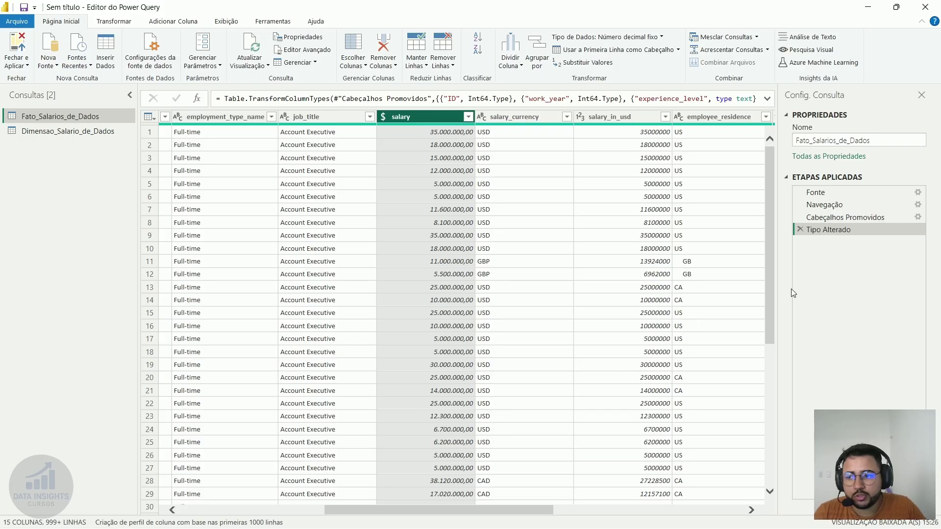
click(845, 222)
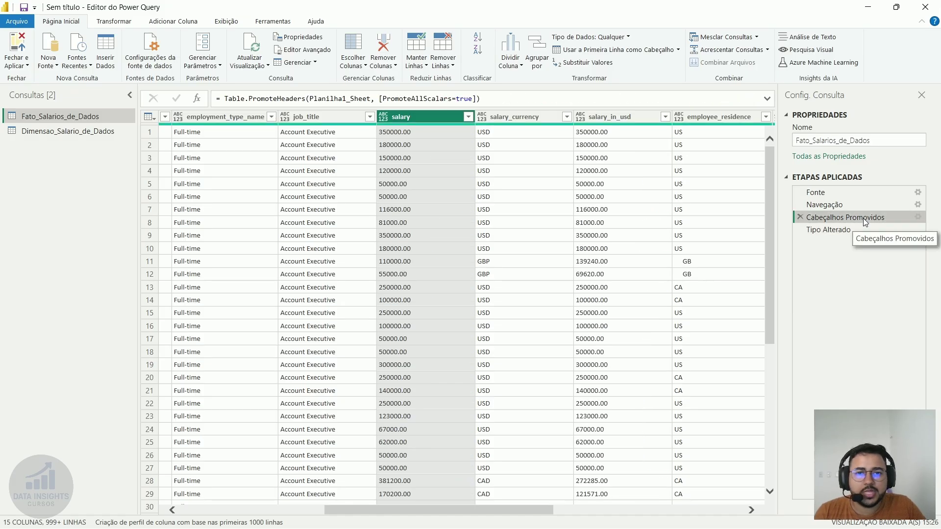
click(406, 133)
Insert a step after Cabeçalhos Promovidos that replaces "." with "," in the salary and salary_in_usd columns.
click(404, 116)
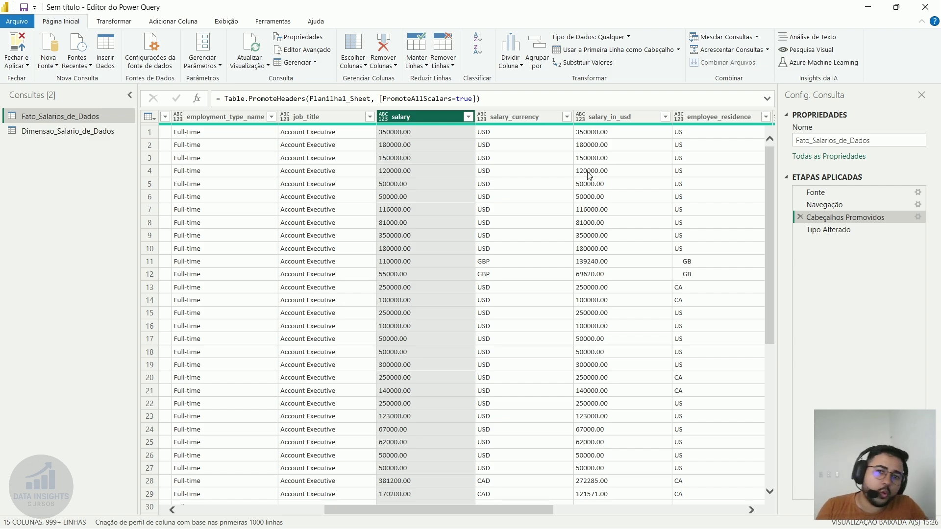
ctrl+click(627, 120)
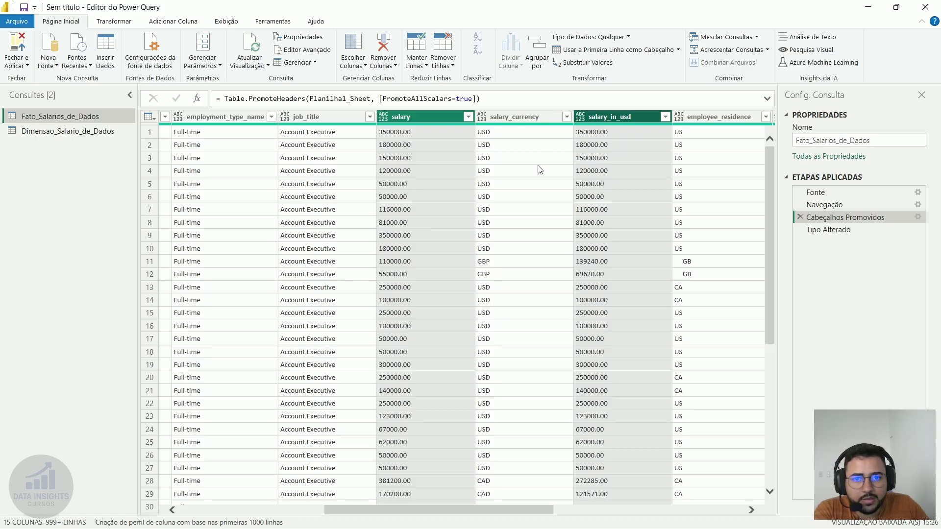
click(424, 118)
ctrl+click(617, 117)
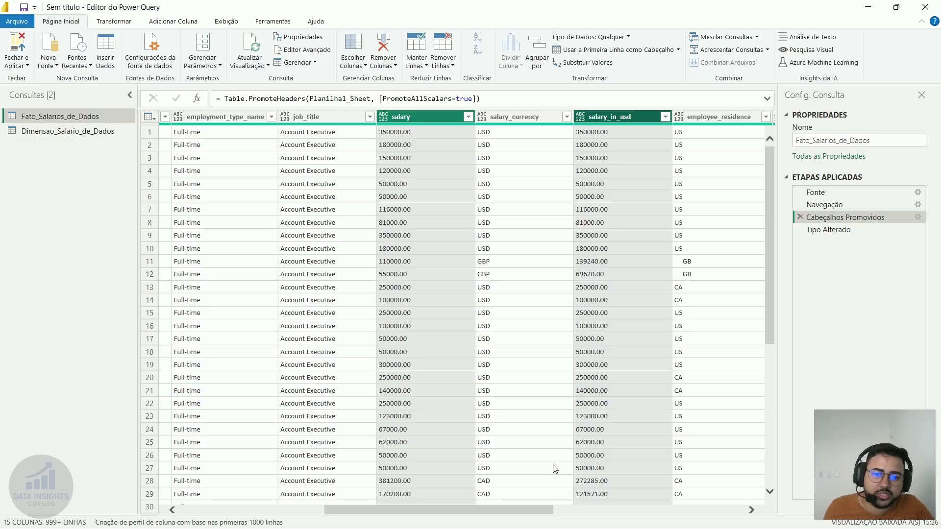
drag(536, 507, 567, 507)
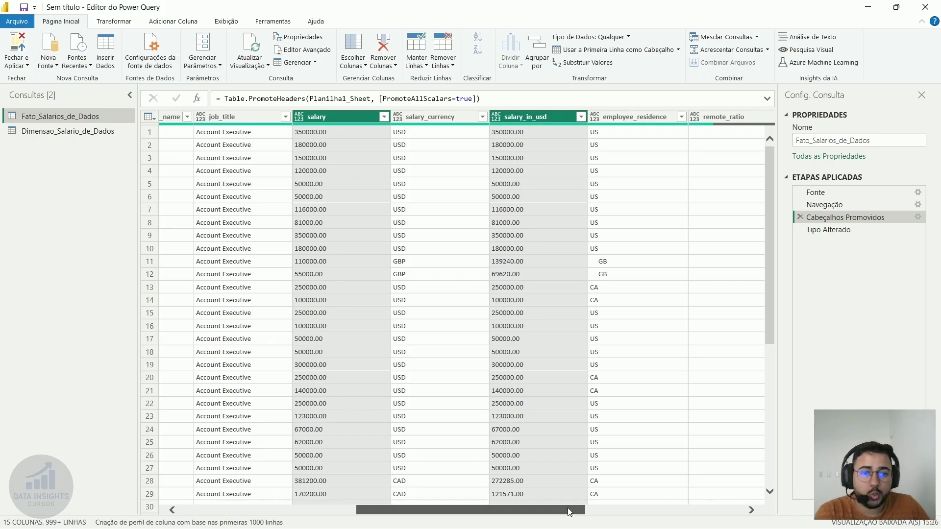
right_click(328, 117)
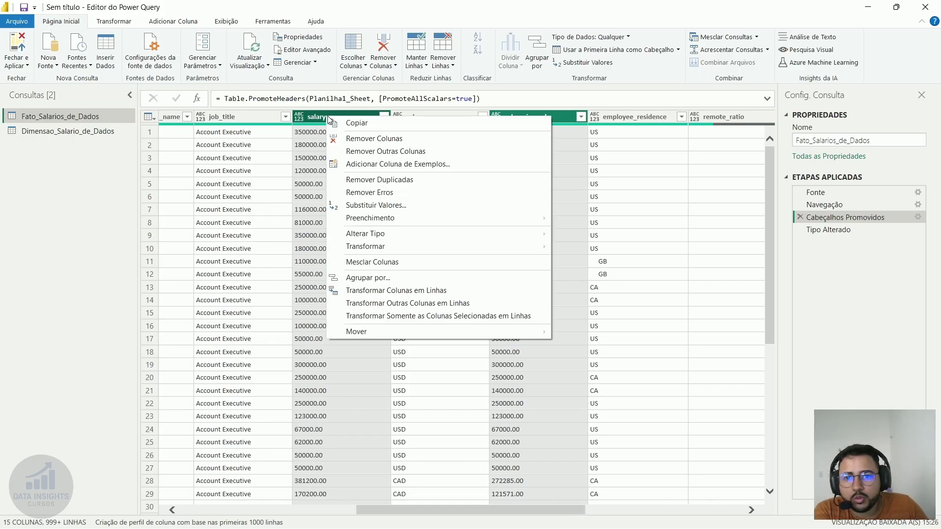
click(392, 206)
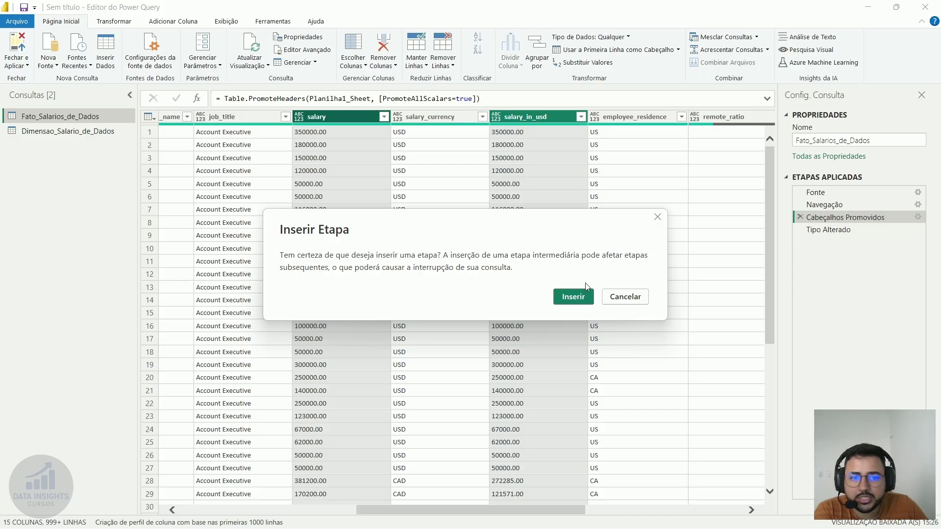
click(573, 297)
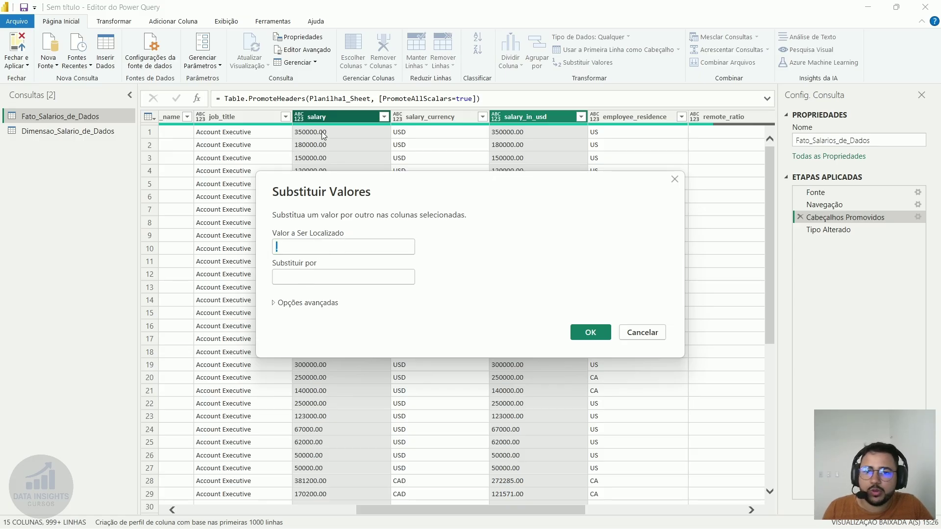
text(.)
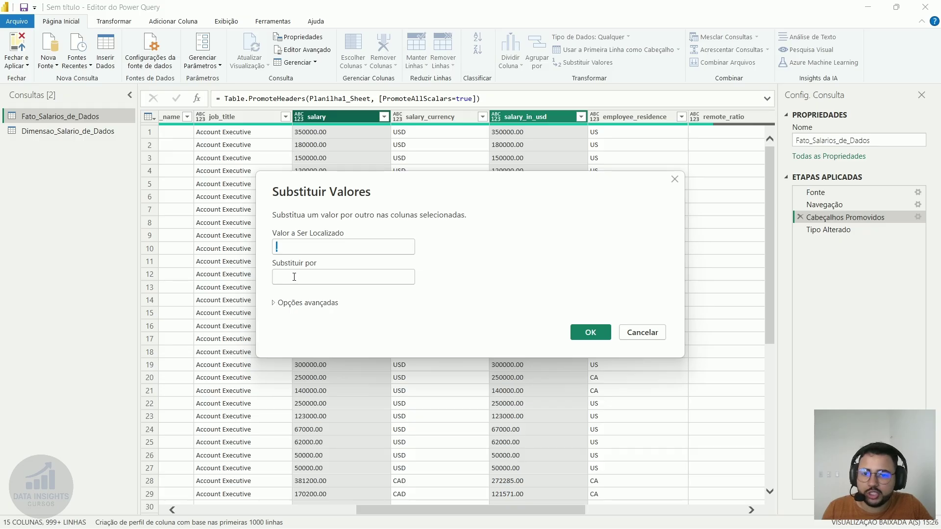
click(294, 277)
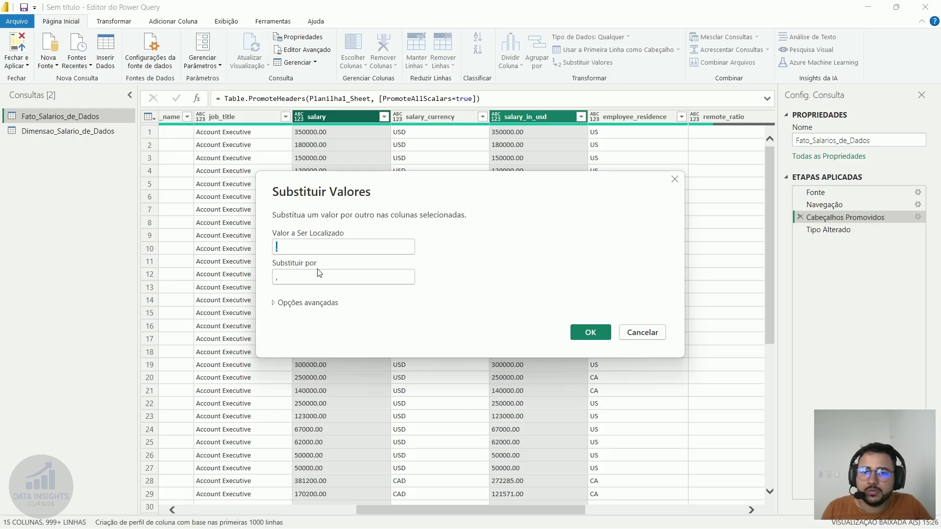
click(590, 333)
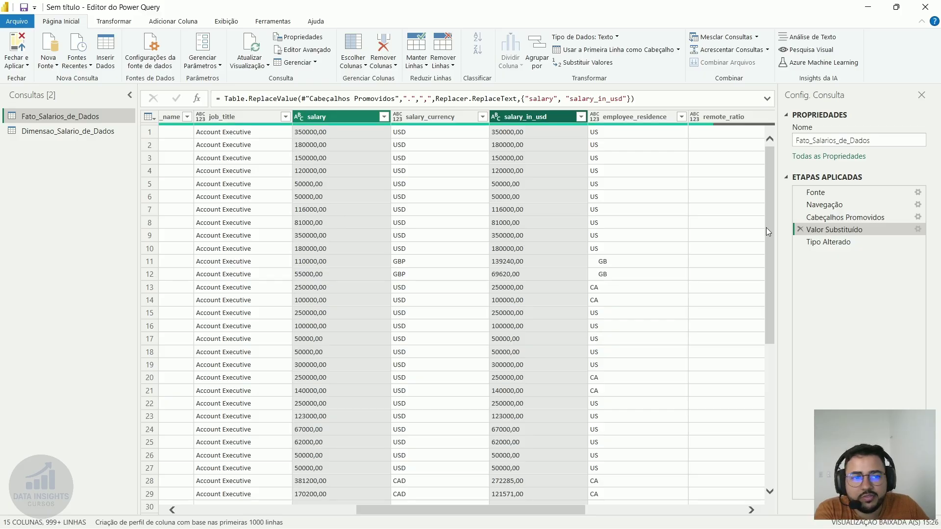
At the Tipo Alterado step, change salary_in_usd to Número decimal fixo, replacing the current conversion.
click(848, 243)
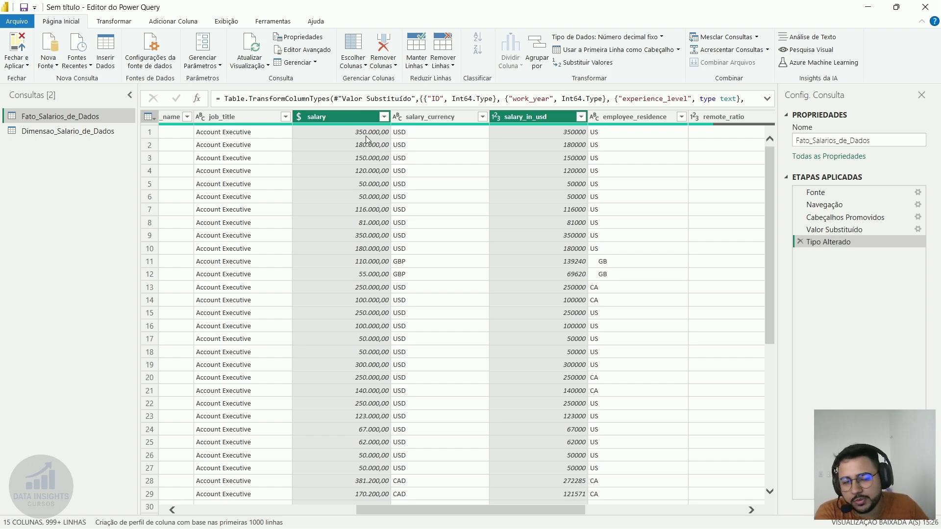
click(531, 119)
click(496, 117)
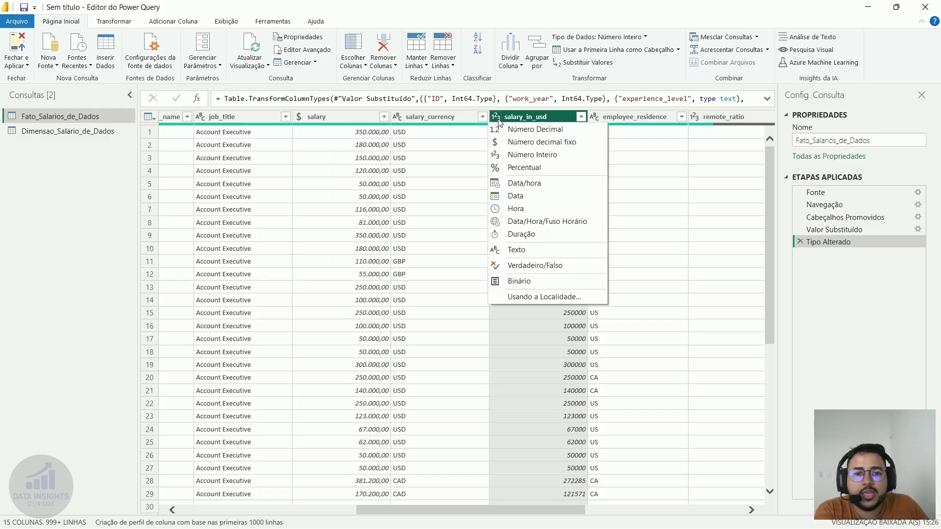
click(545, 140)
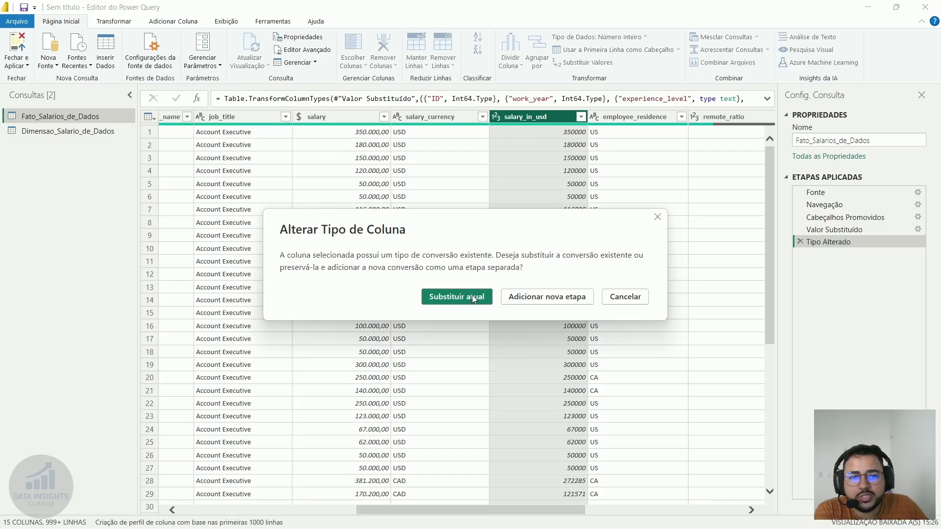
click(471, 297)
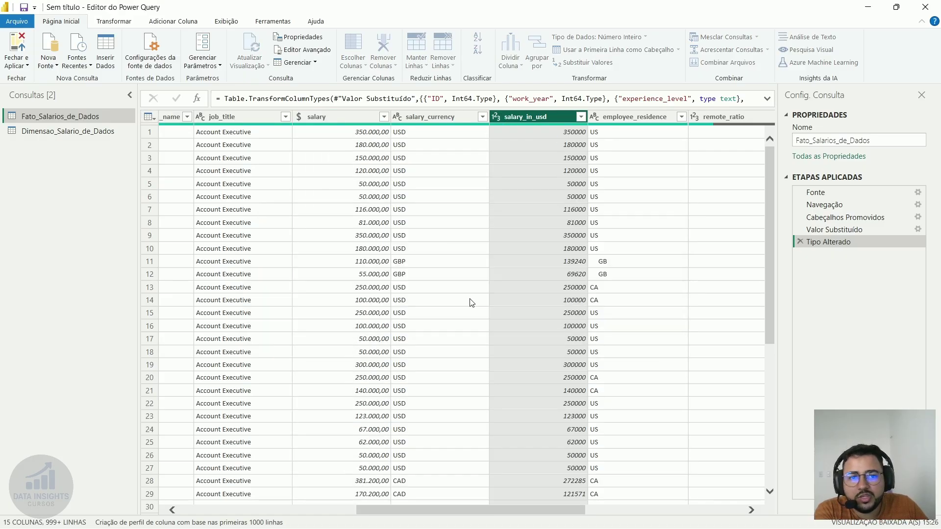
Examine the converted values in salary and salary_in_usd and the neighbouring columns from job_title to company_location.
click(634, 141)
click(582, 170)
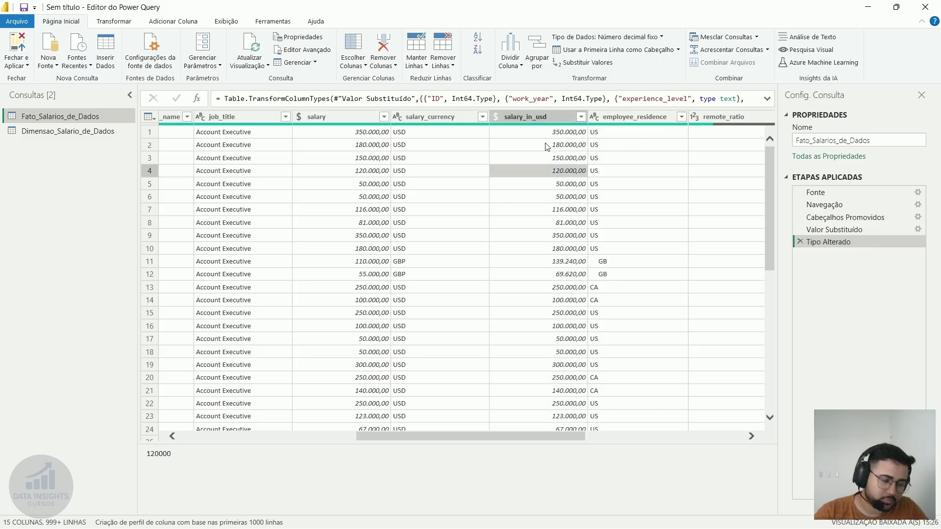
key(Right)
key(Right)
key(Right)
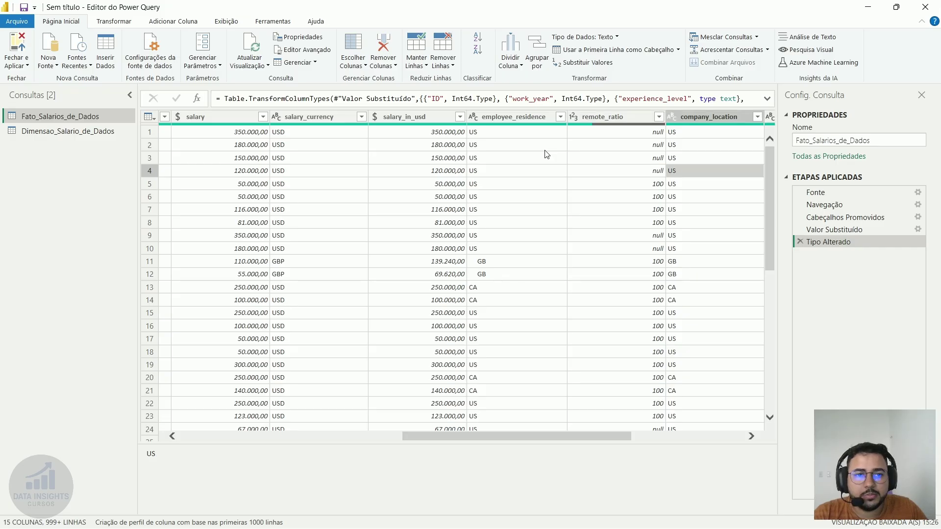
key(Left)
key(Left)
key(Left)
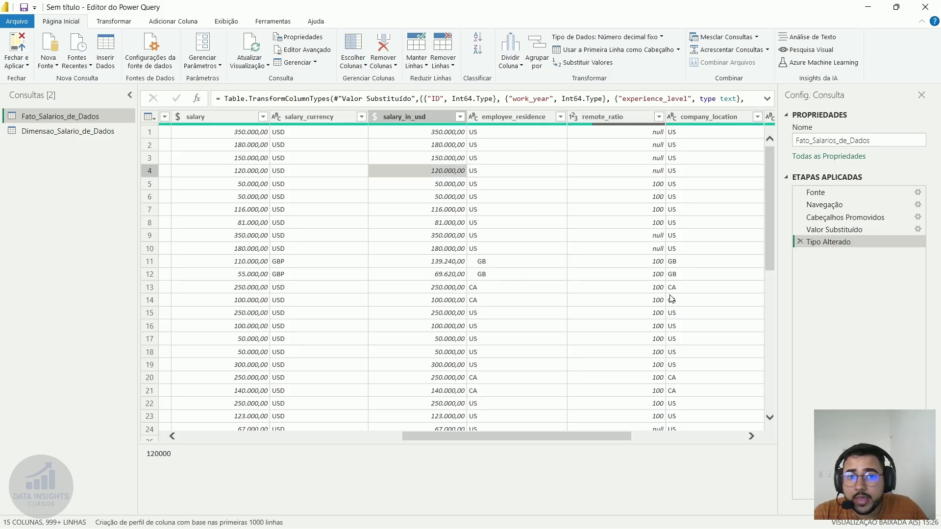
key(Left)
key(Left)
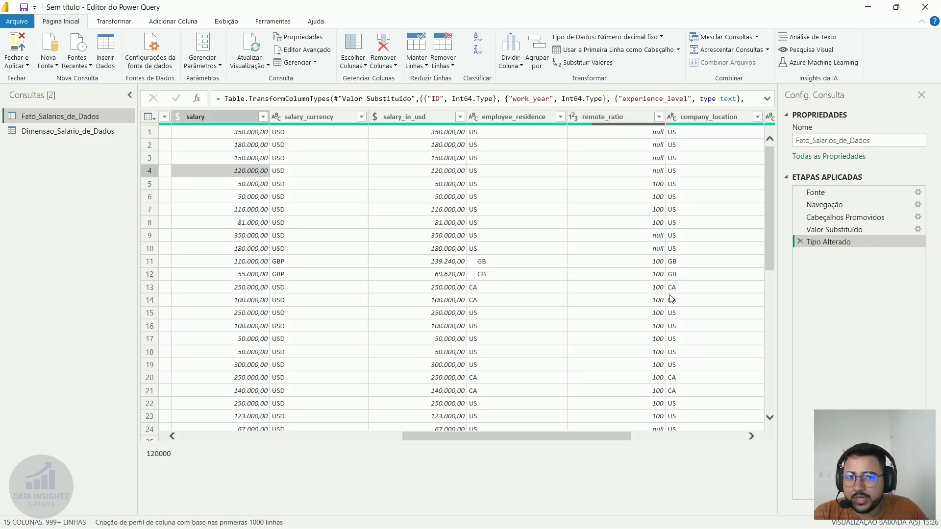
key(Left)
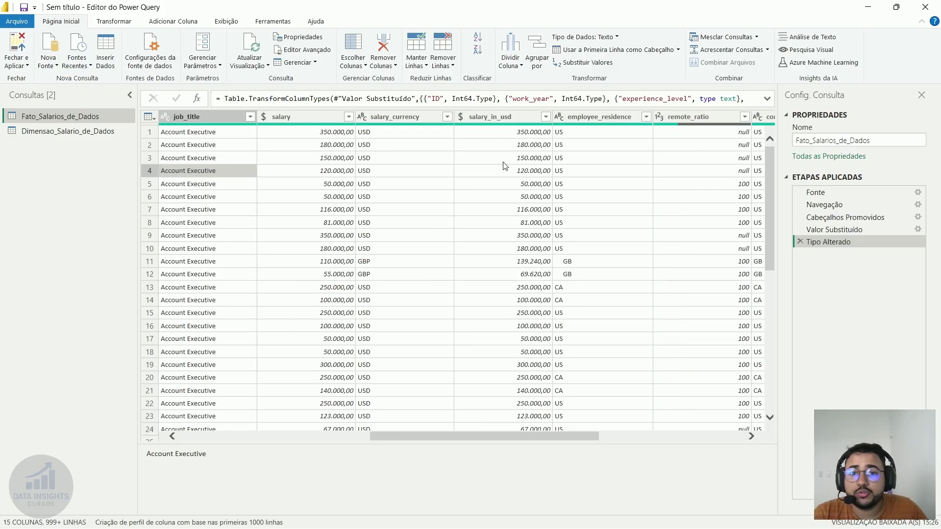
View the available column operations for salary, and close them without applying any.
click(309, 121)
right_click(309, 122)
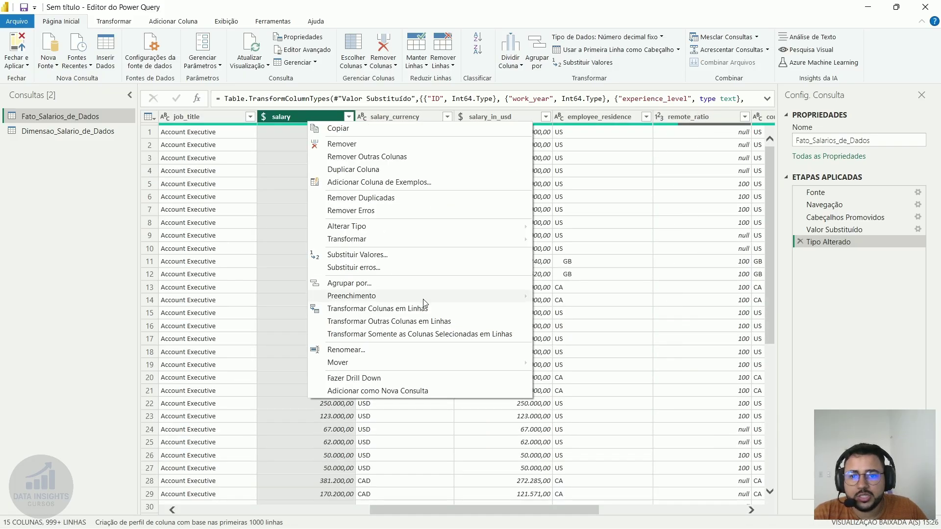
click(261, 224)
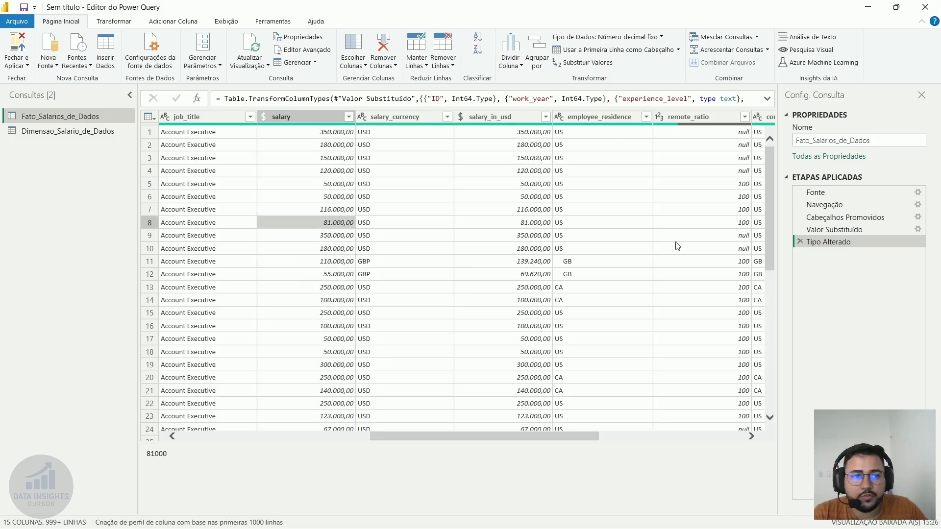
Check the employee_residence data type options without changing them, and look over the columns from remote_ratio to company_size.
click(562, 116)
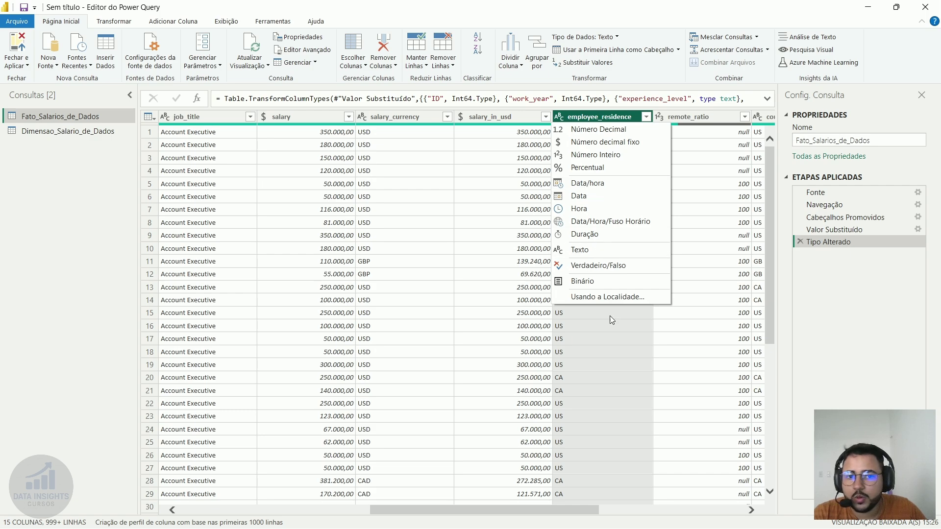
click(711, 147)
click(711, 147)
key(Right)
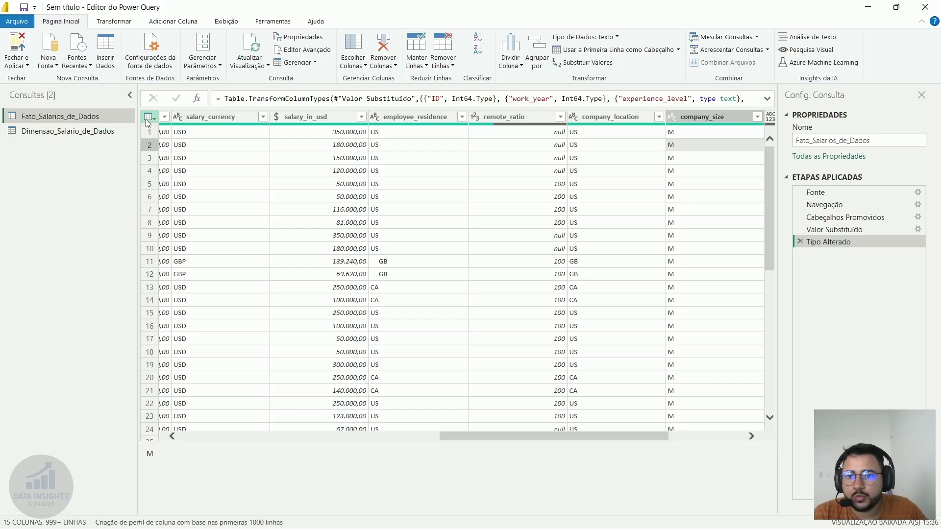
click(503, 122)
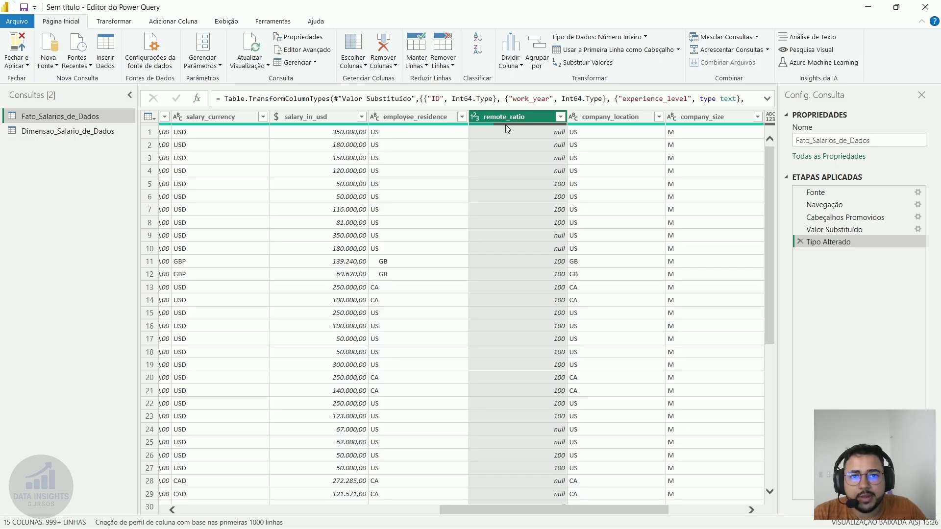
click(695, 171)
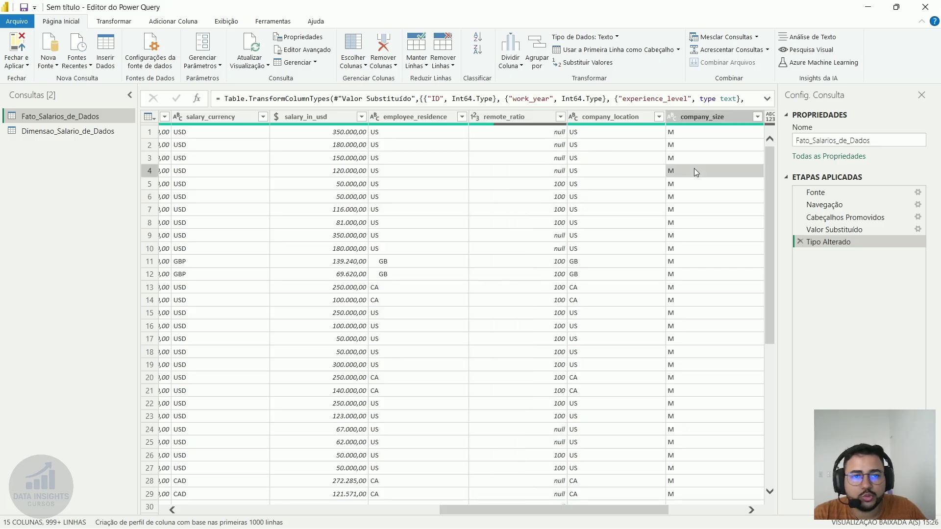
Inspect the column quality, empty cells and distinct values of remote_ratio, leaving the column unfiltered.
mouse_move(523, 126)
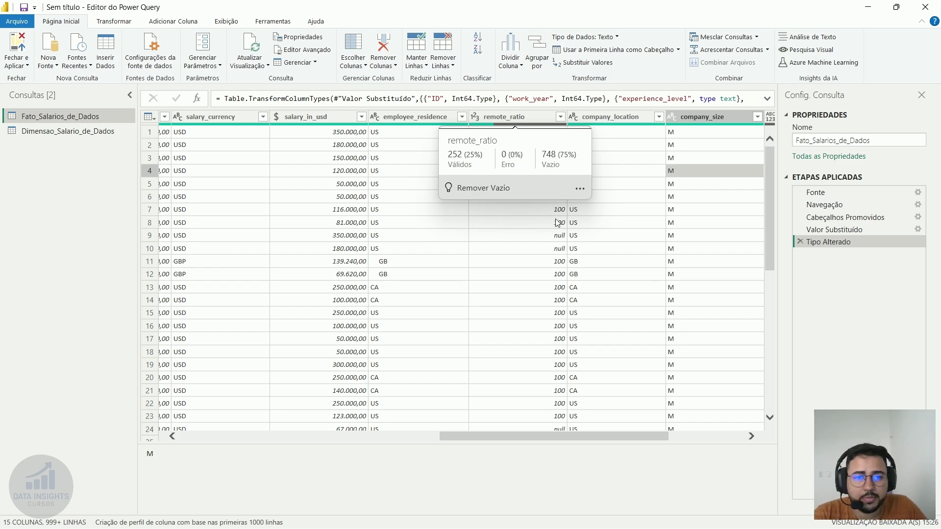
click(558, 249)
click(555, 168)
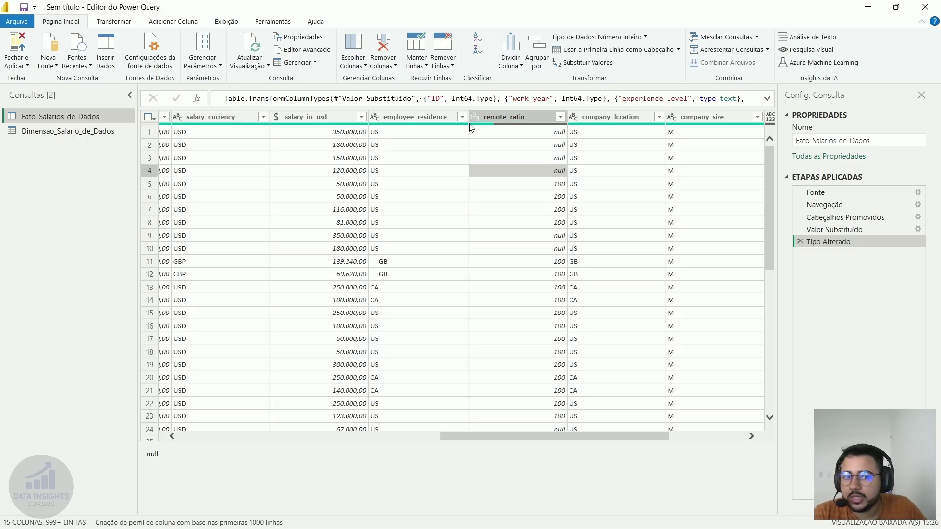
click(550, 158)
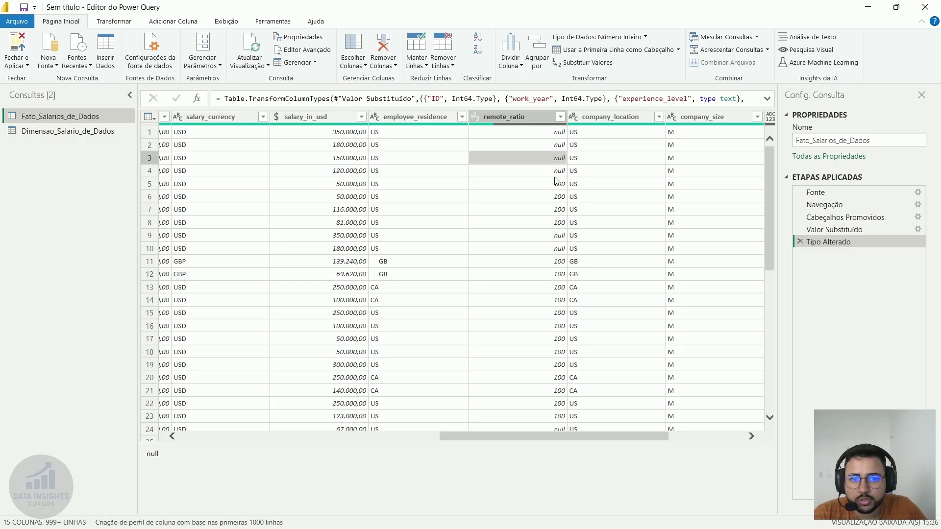
click(560, 118)
click(560, 117)
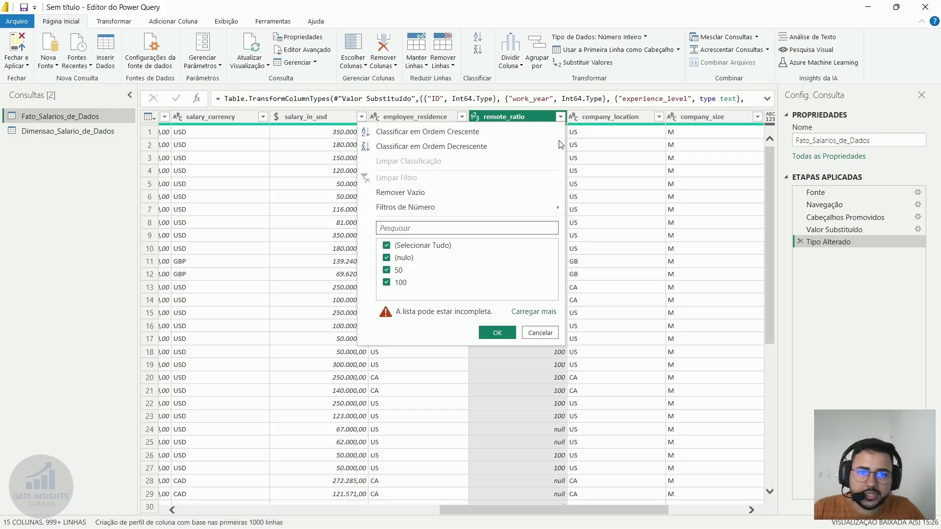
click(527, 332)
Replace null with 0 in the remote_ratio column and check its list of distinct values.
right_click(525, 117)
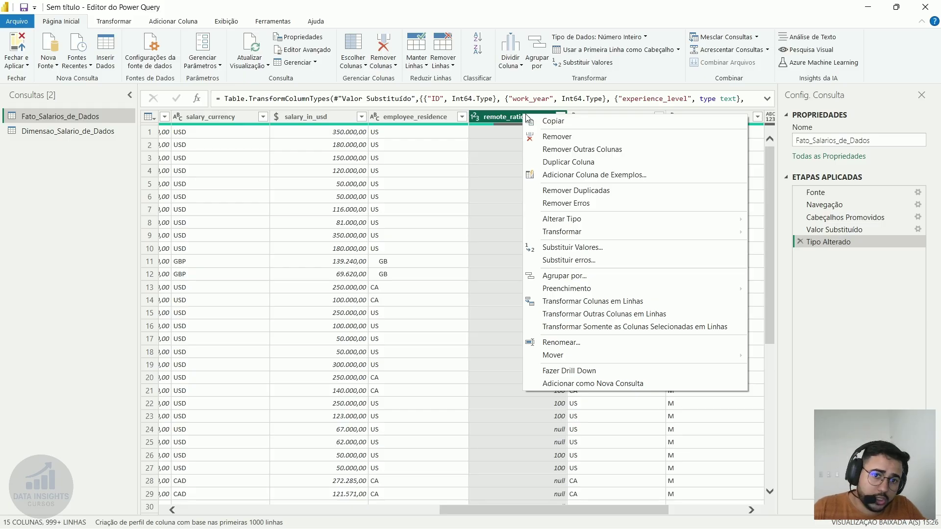
click(598, 248)
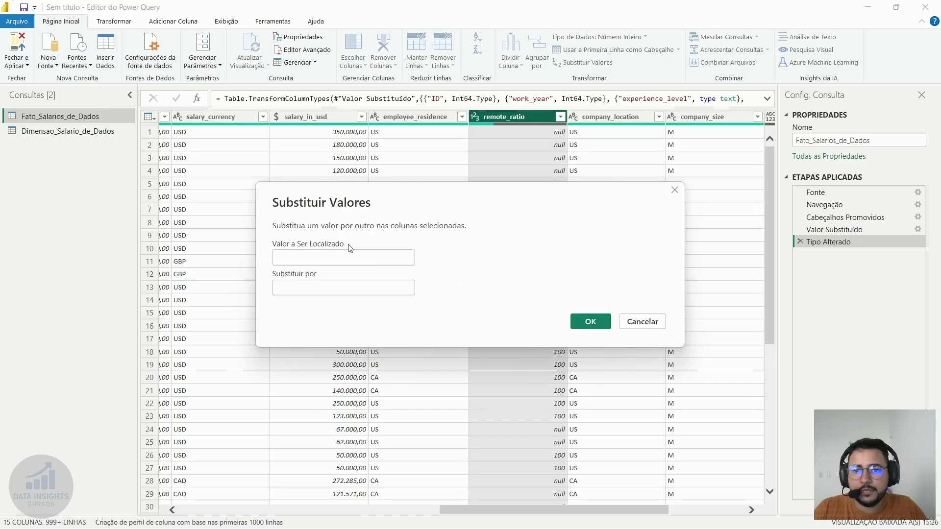
text(null)
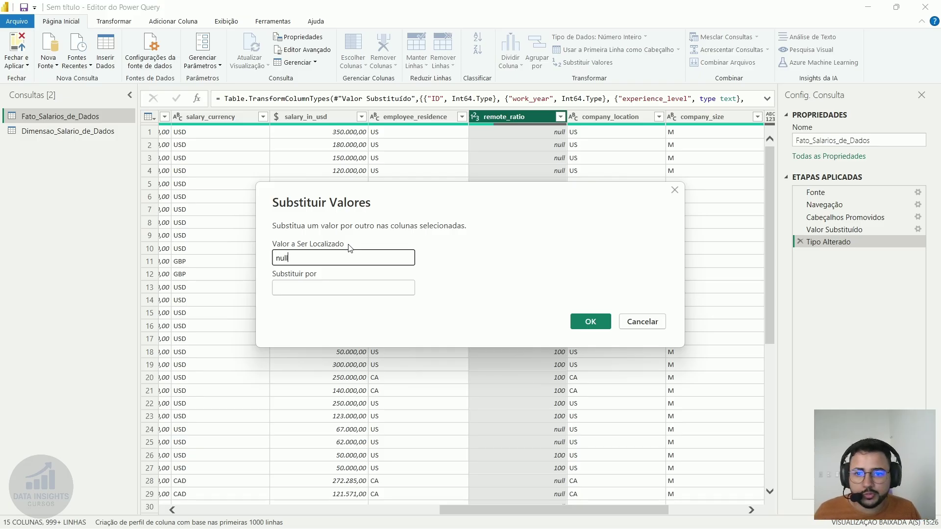
key(Tab)
text(0)
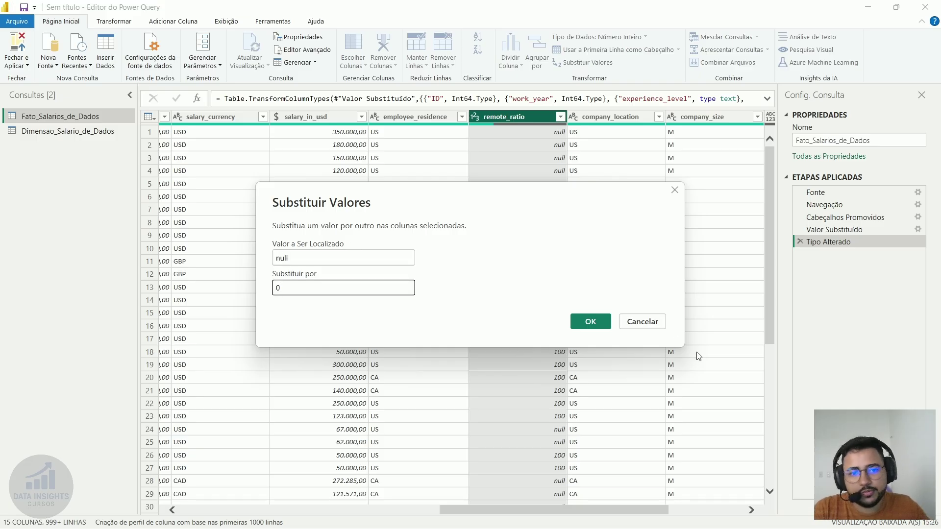
click(590, 324)
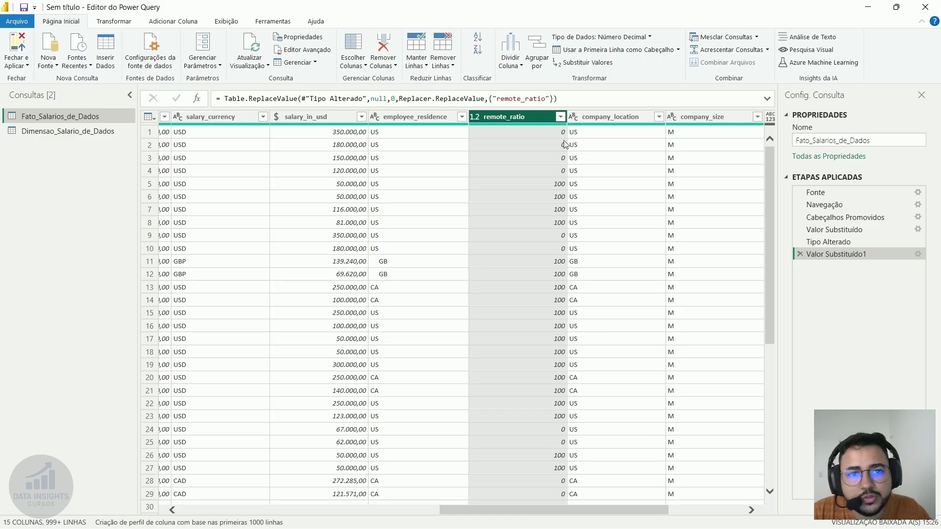
click(560, 117)
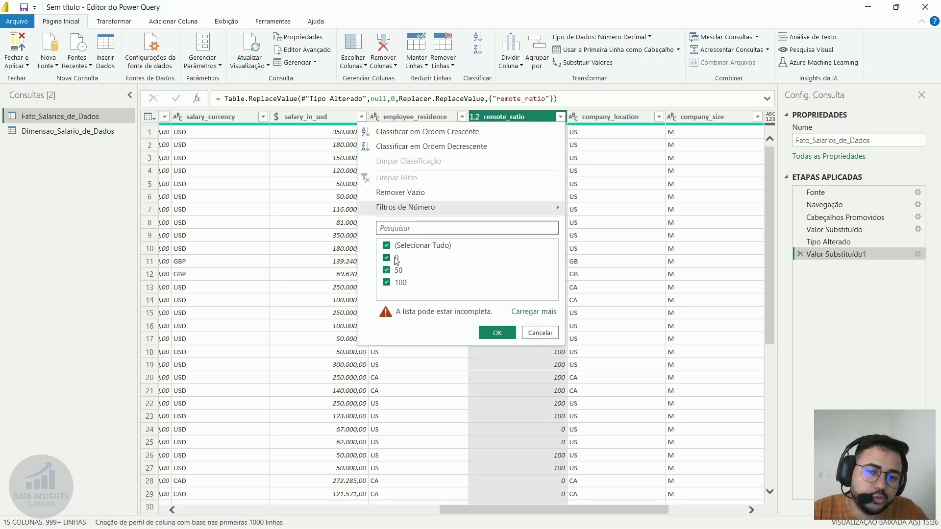
click(714, 198)
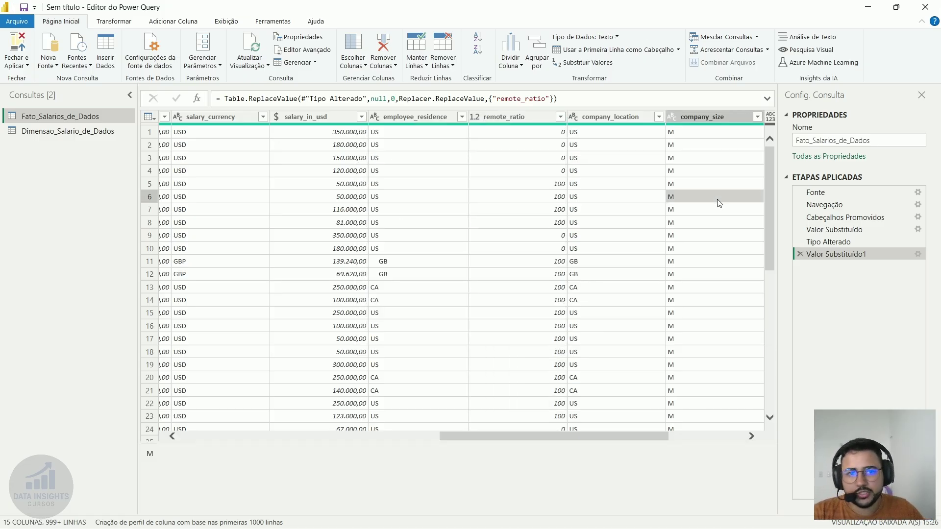
Examine the contents of Coluna_Extra1 and Coluna_Extra2 at the end of the table, comparing them with the neighbouring columns.
click(596, 204)
key(Right)
key(Right)
key(Right)
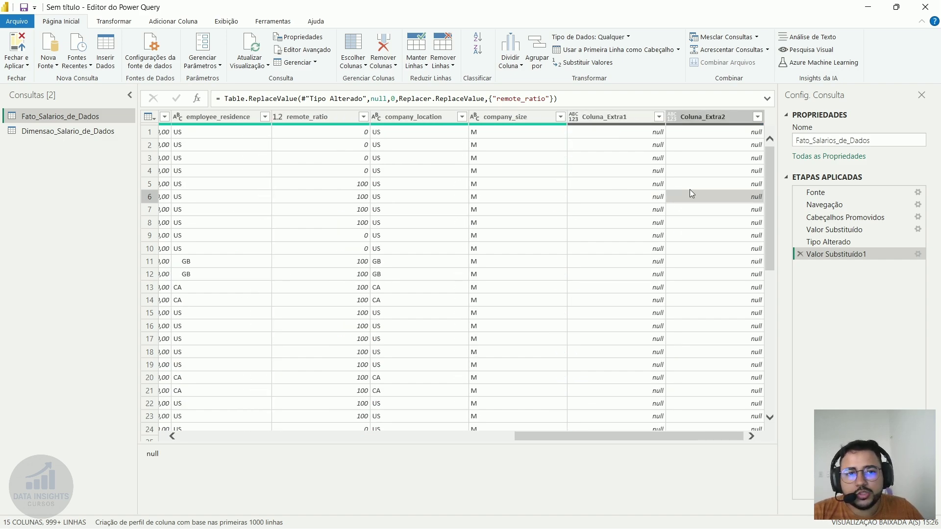
click(620, 122)
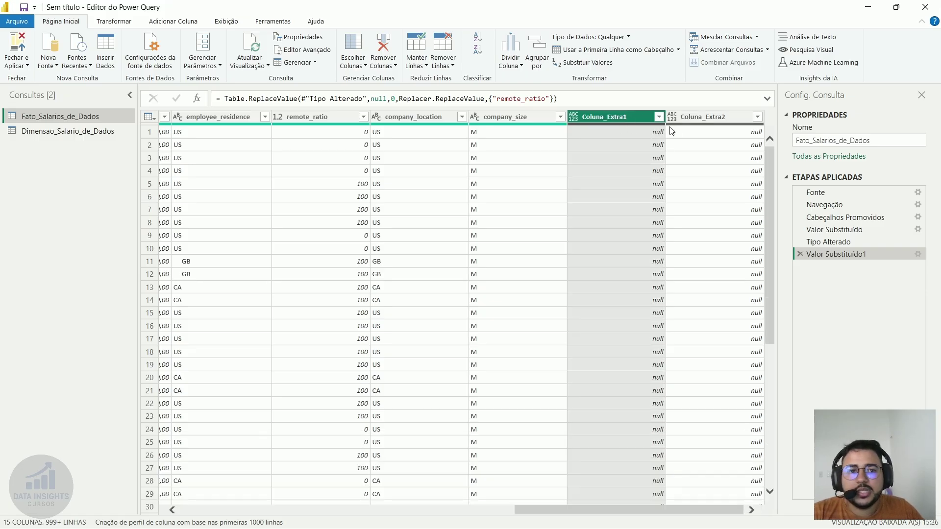
click(702, 129)
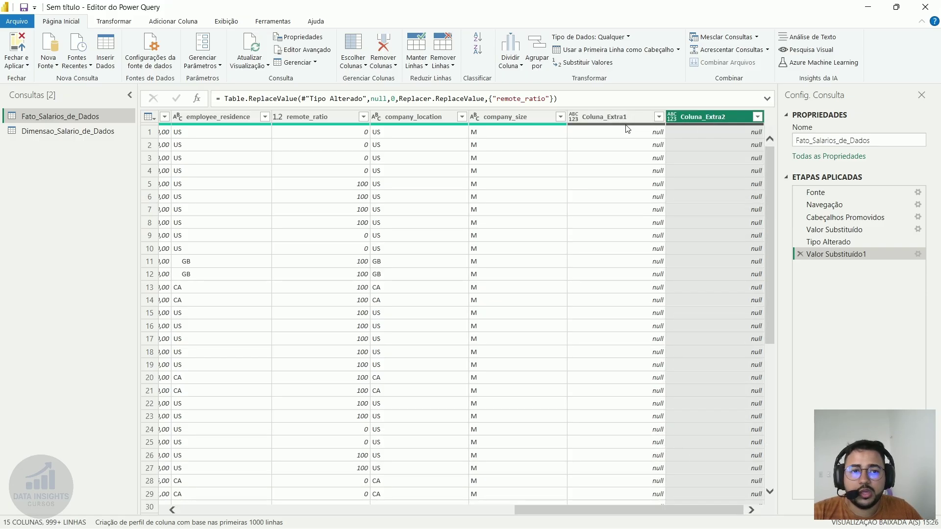
mouse_move(627, 128)
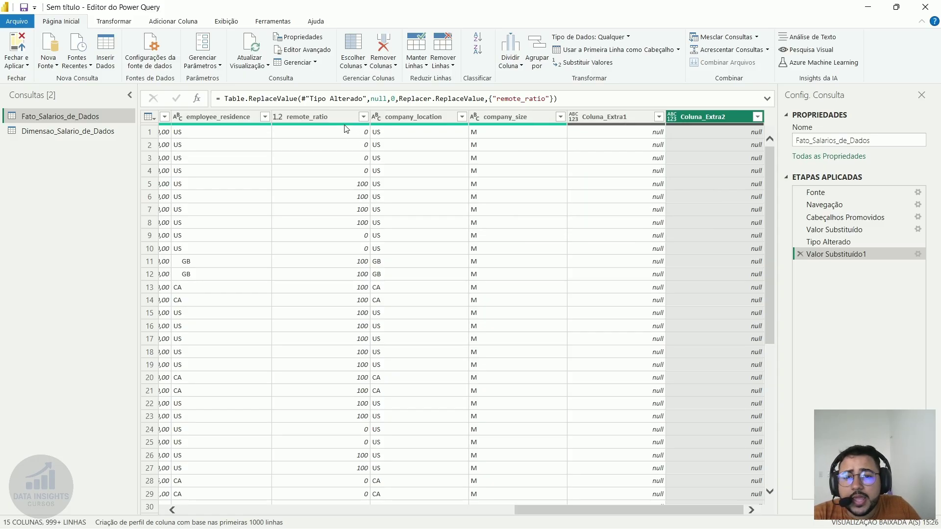
mouse_move(346, 128)
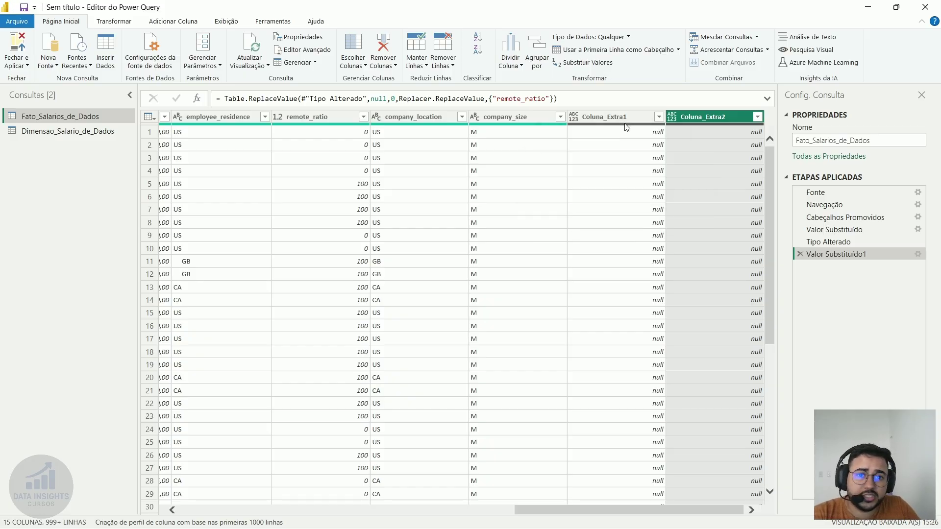
mouse_move(529, 128)
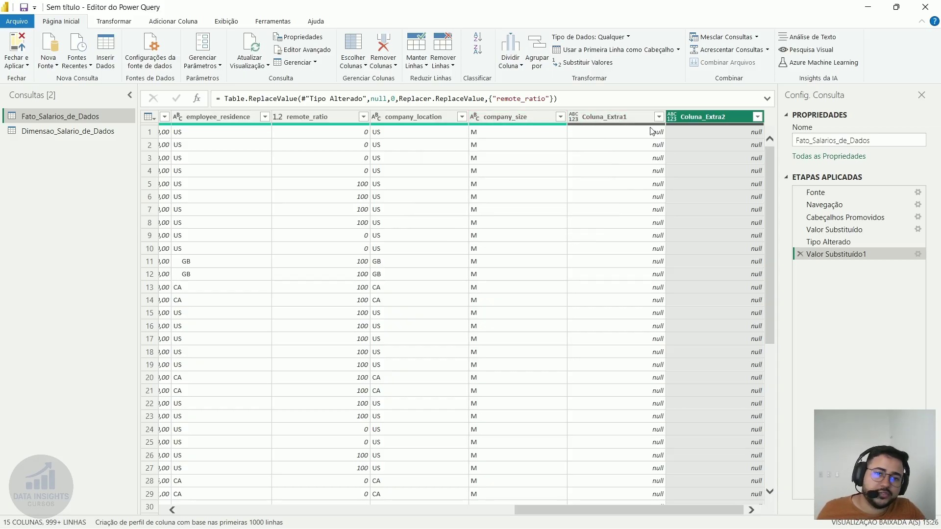
Remove the Coluna_Extra1 and Coluna_Extra2 columns from the Fato_Salarios_de_Dados query.
click(624, 114)
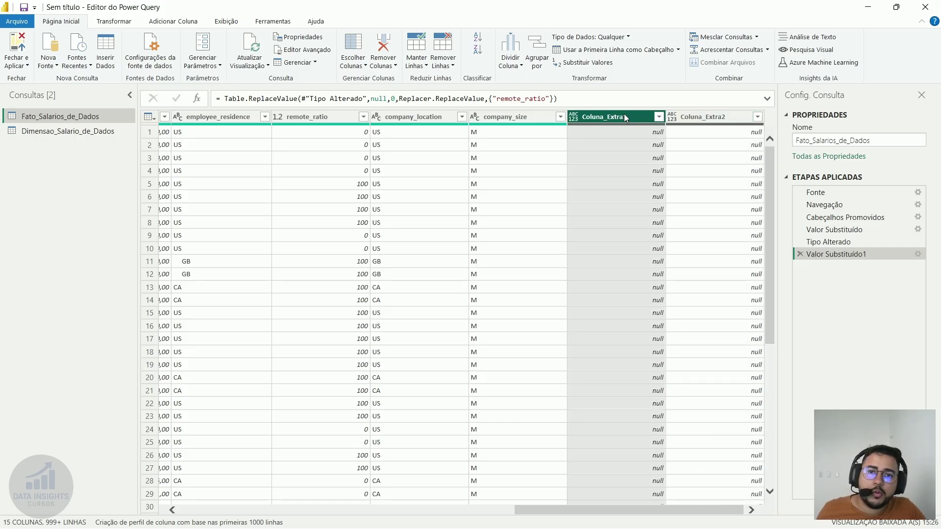
ctrl+click(701, 114)
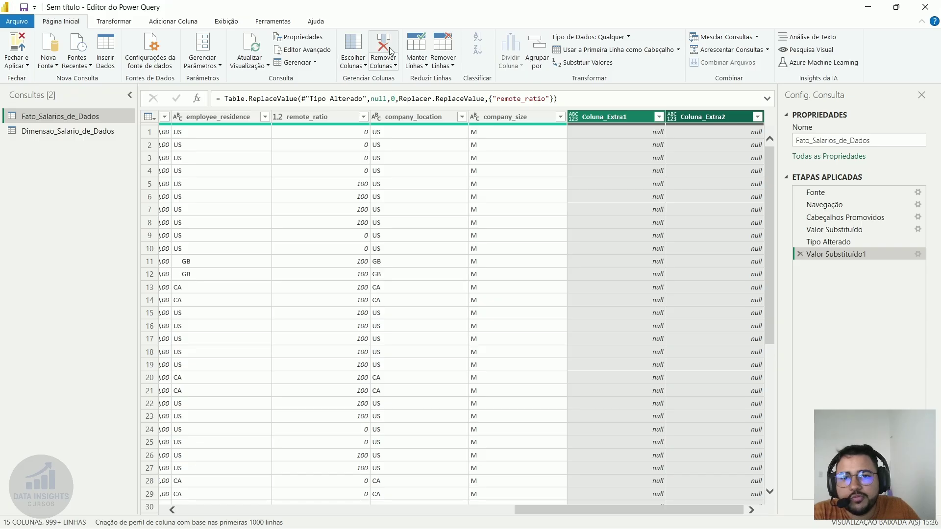
click(393, 68)
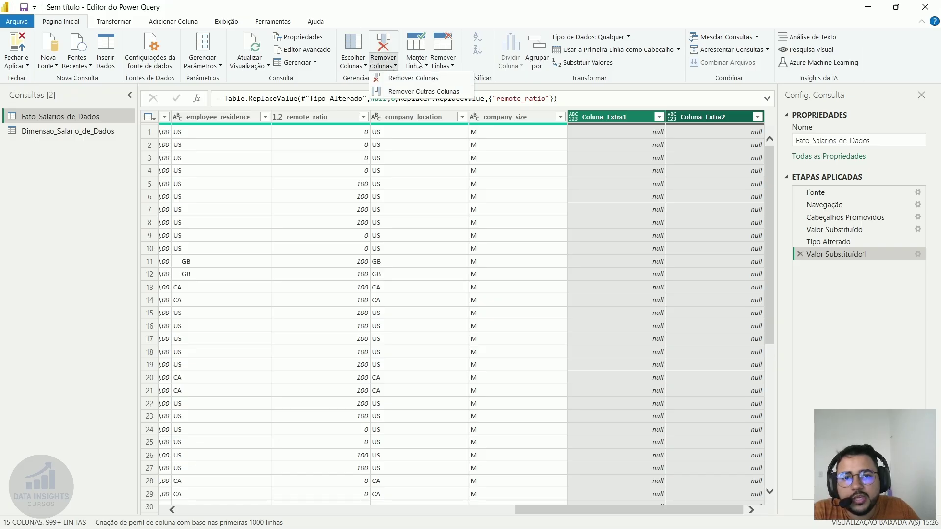
click(428, 84)
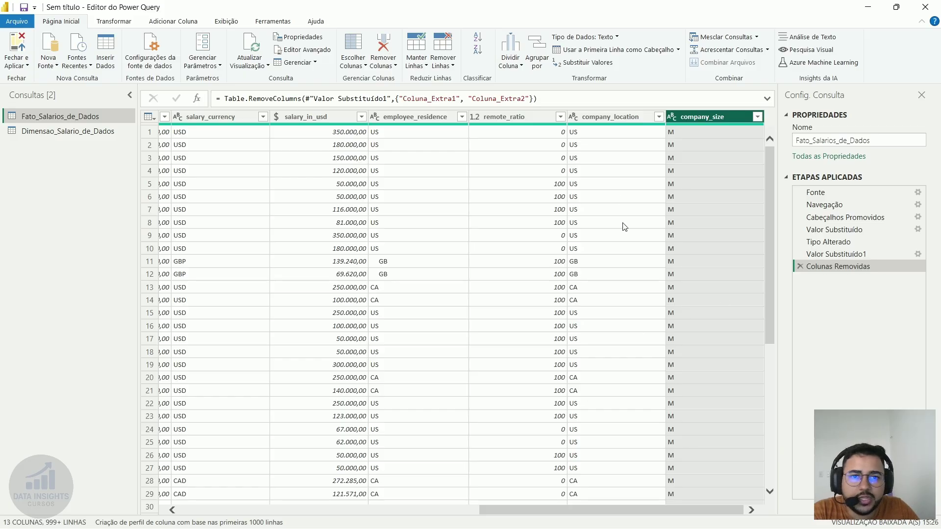
Review the Table.RemoveColumns formula of the Colunas Removidas step without editing it.
drag(387, 99, 550, 93)
triple_click(603, 93)
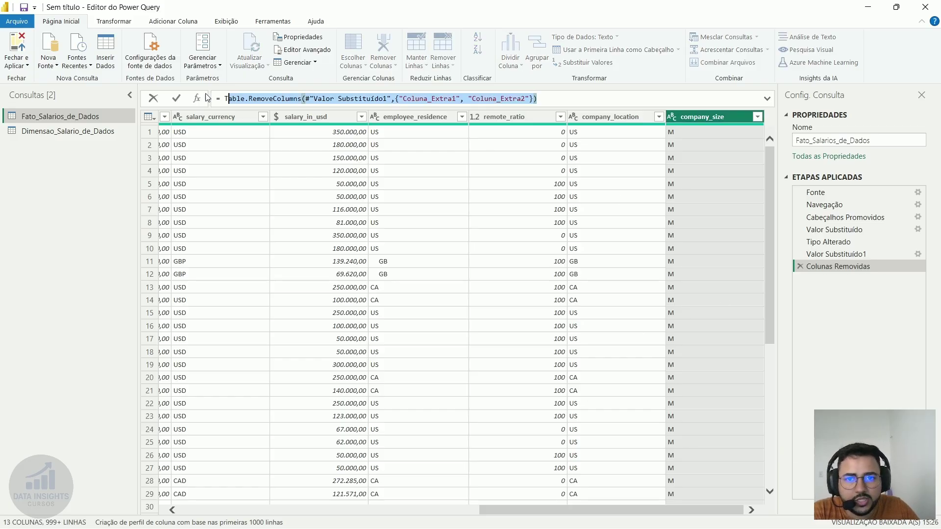
click(428, 99)
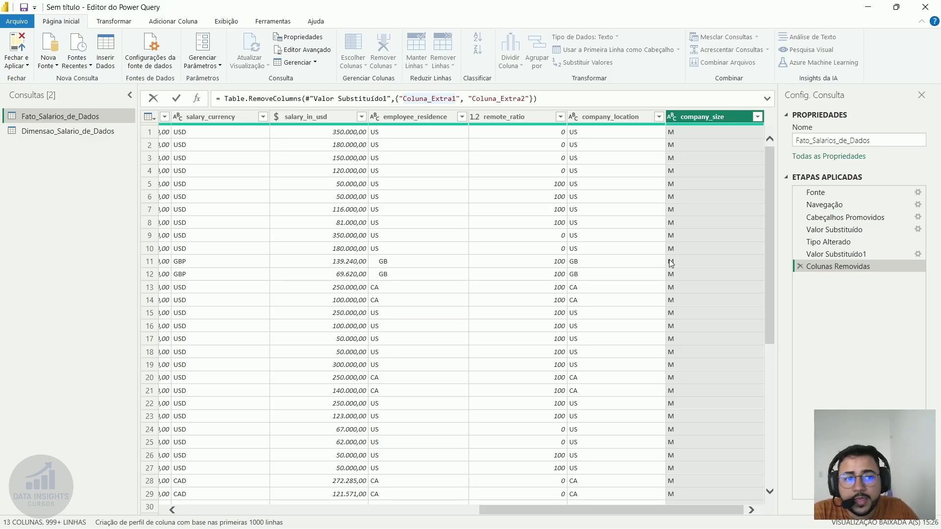
key(Escape)
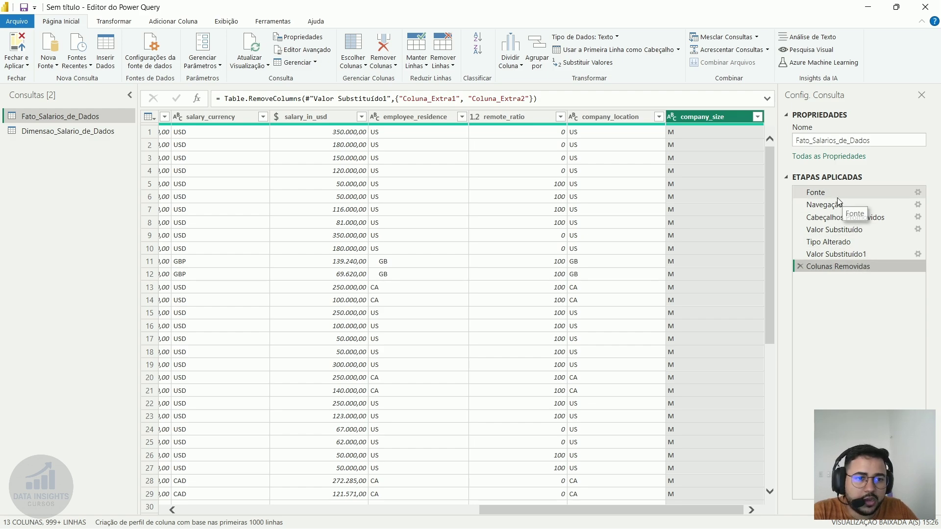
Compare the Valor Substituído and Valor Substituído1 steps, and view the first one's replacement settings without changing them.
click(848, 230)
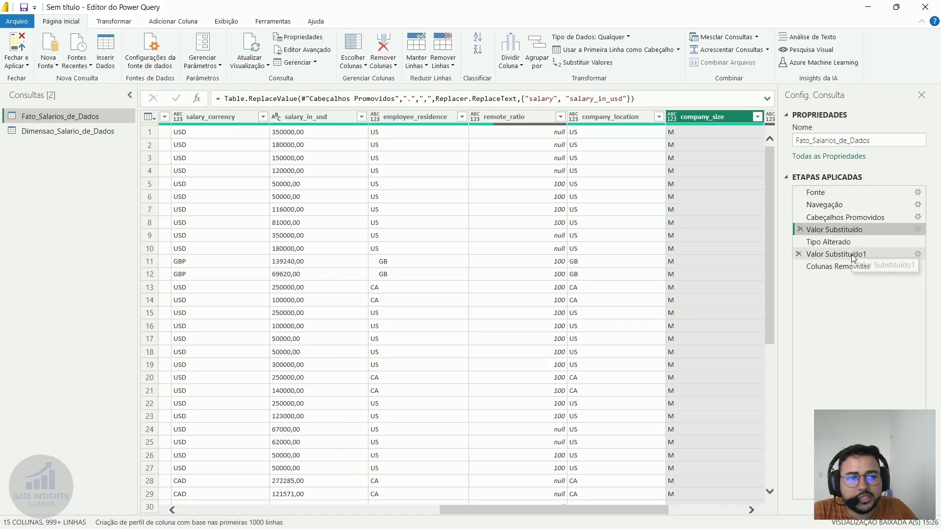
click(836, 255)
click(846, 230)
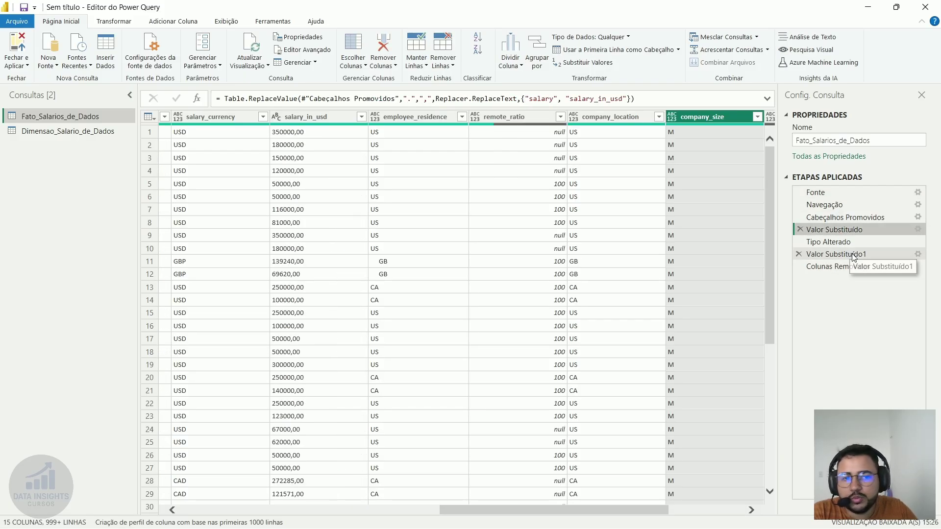
click(850, 255)
double_click(870, 229)
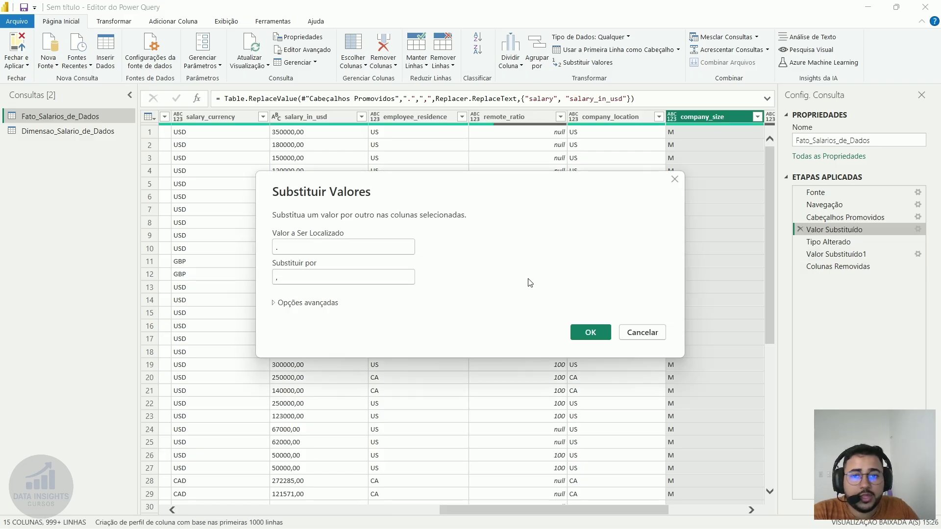
click(675, 180)
Rename the first Valor Substituído applied step as "Valor Substituído_de_._para_,".
right_click(843, 234)
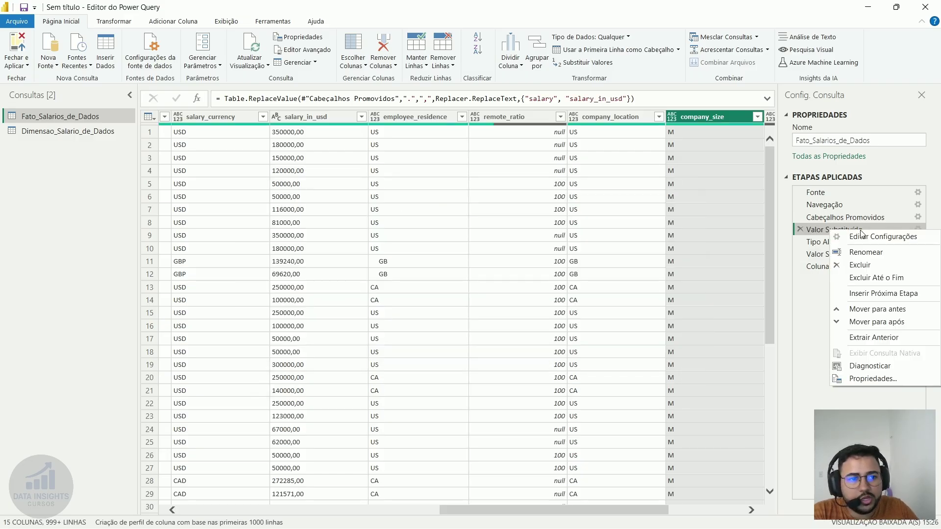
click(861, 252)
click(896, 231)
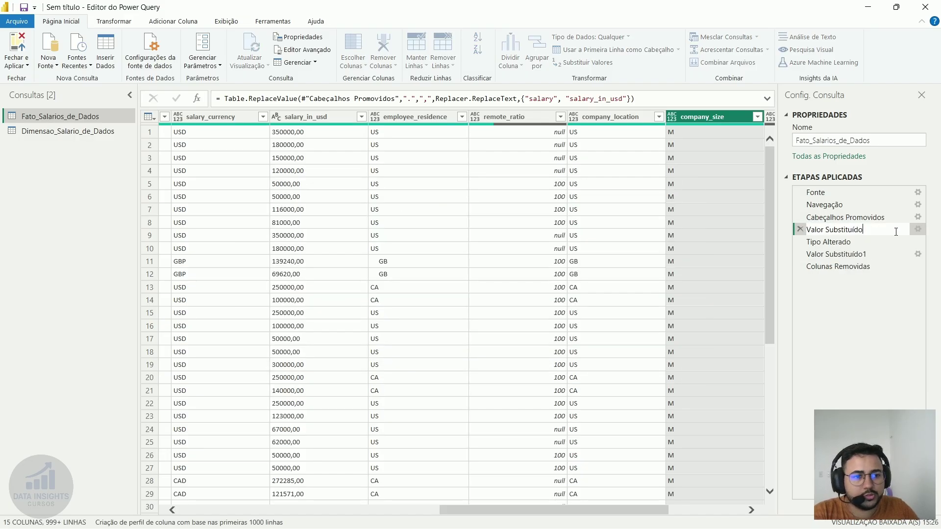
text(_de)
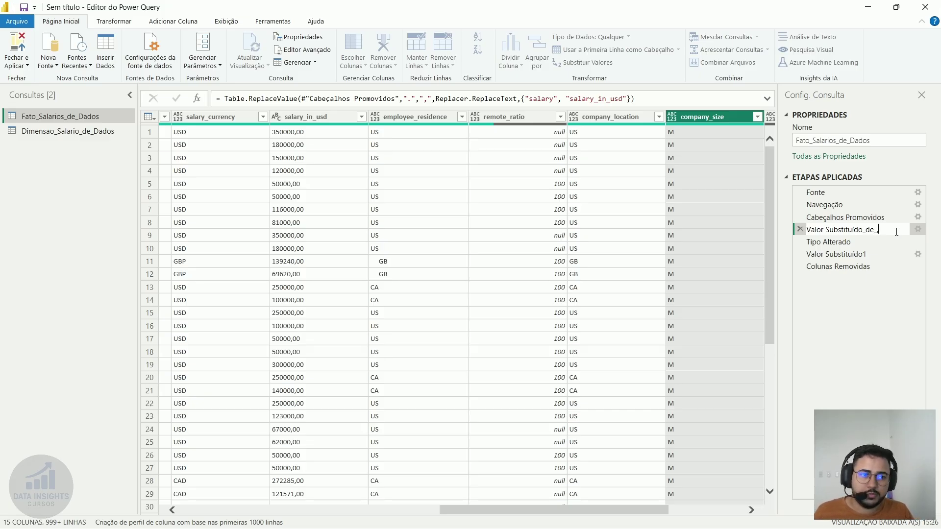
text(_._)
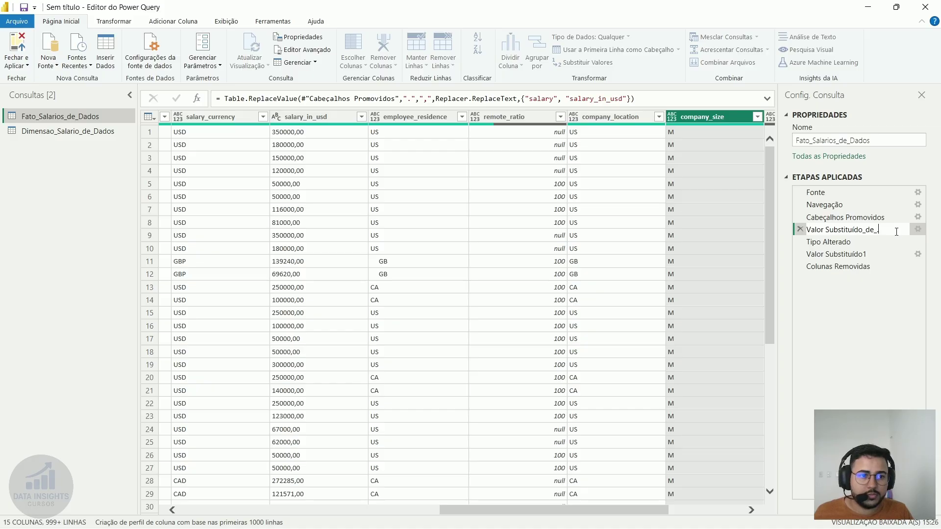
text(para_)
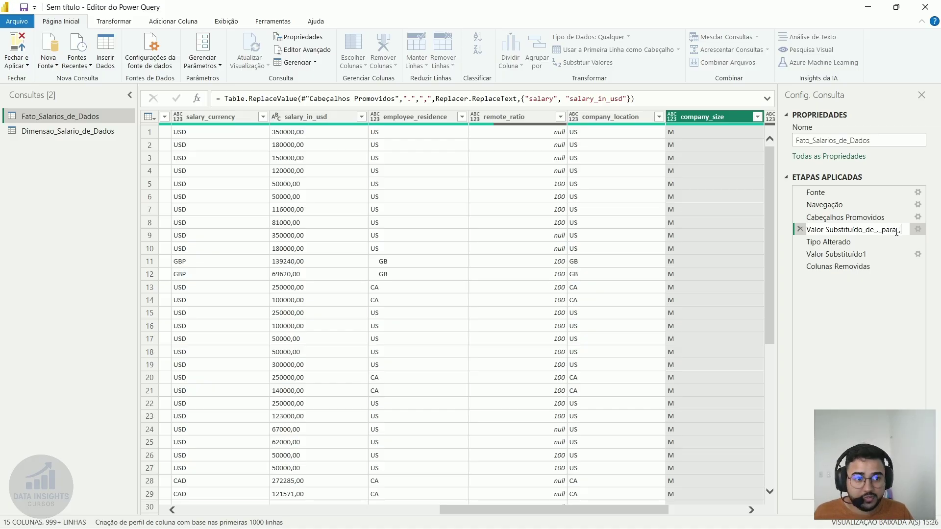
key(Return)
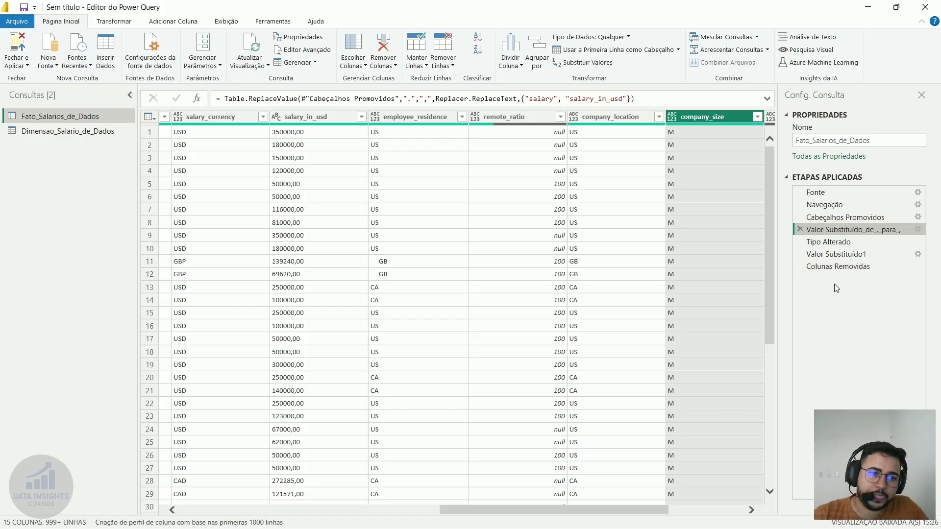
Compare the last columns, including Coluna_Extra1 and Coluna_Extra2, between the renamed replacement step and the Colunas Removidas step.
drag(644, 508, 793, 514)
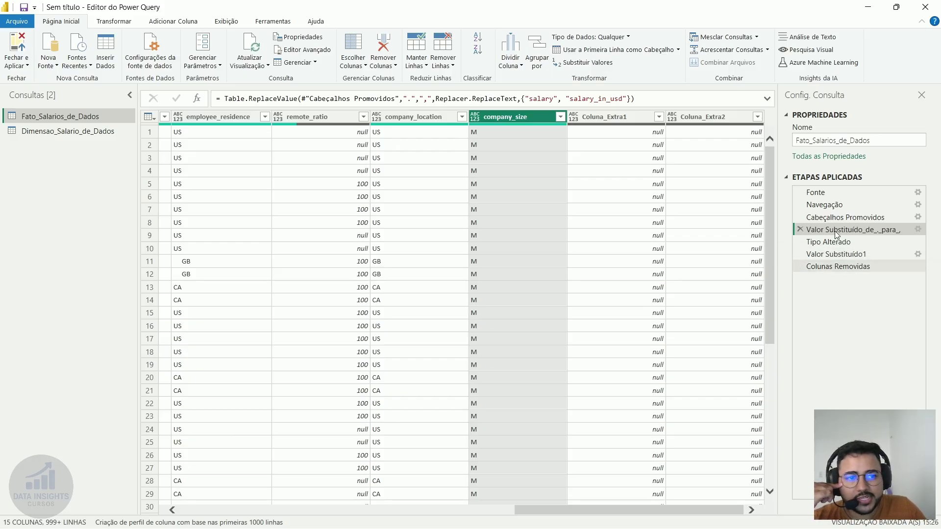
click(613, 132)
click(612, 117)
click(725, 130)
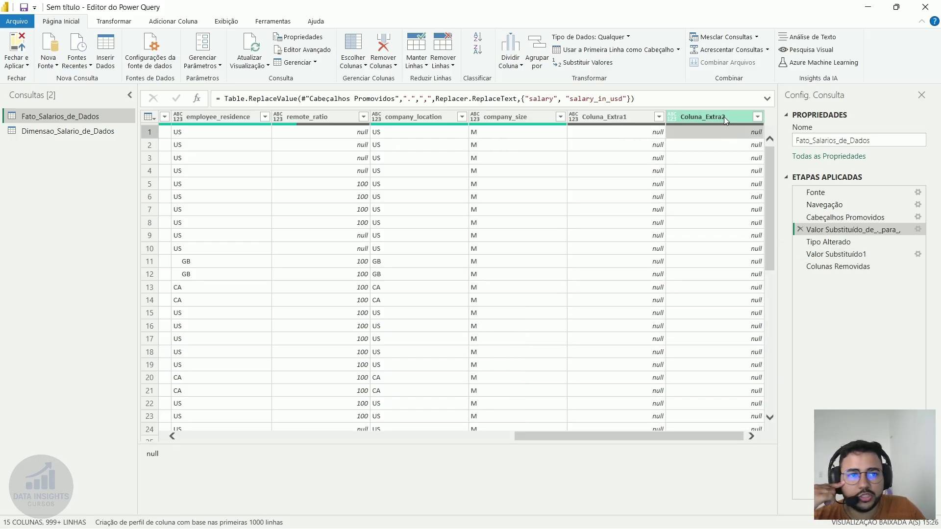
click(725, 117)
click(847, 271)
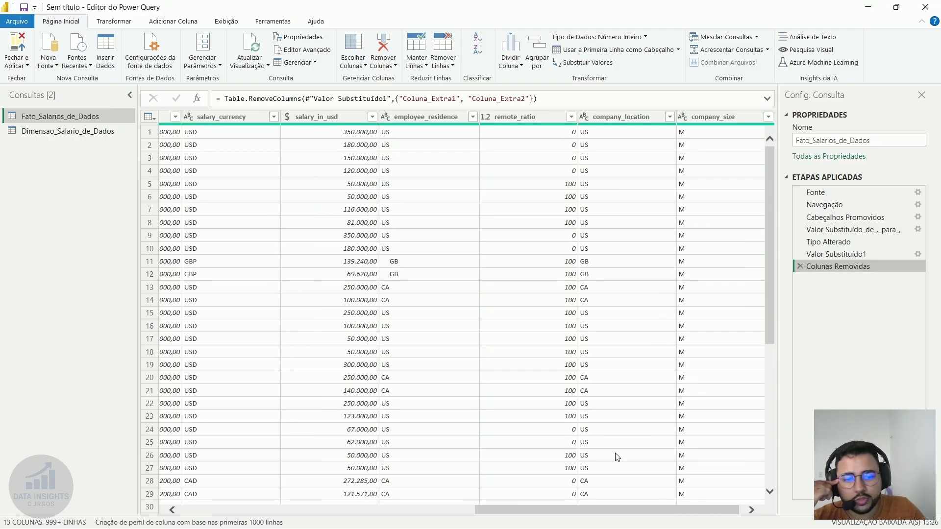
drag(609, 510, 777, 496)
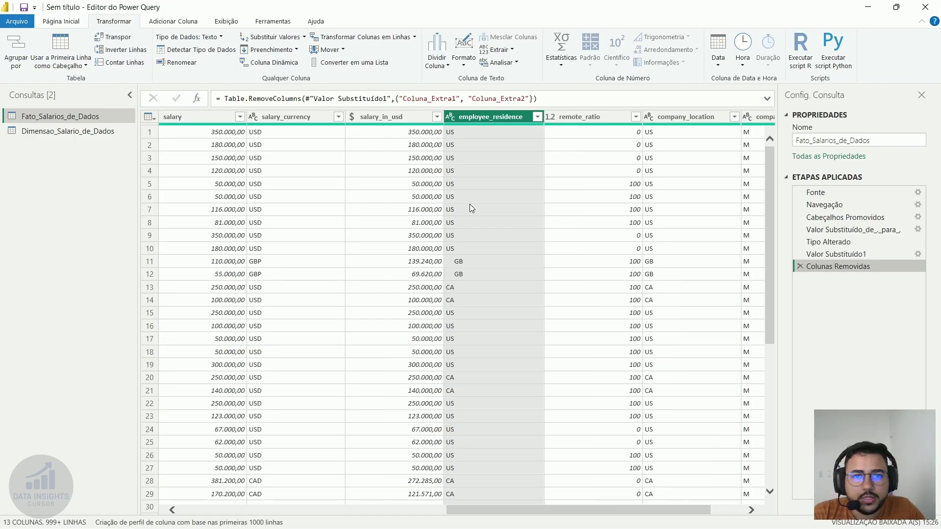
Inspect individual US and GB values in the employee_residence column for leading and trailing spaces.
click(469, 204)
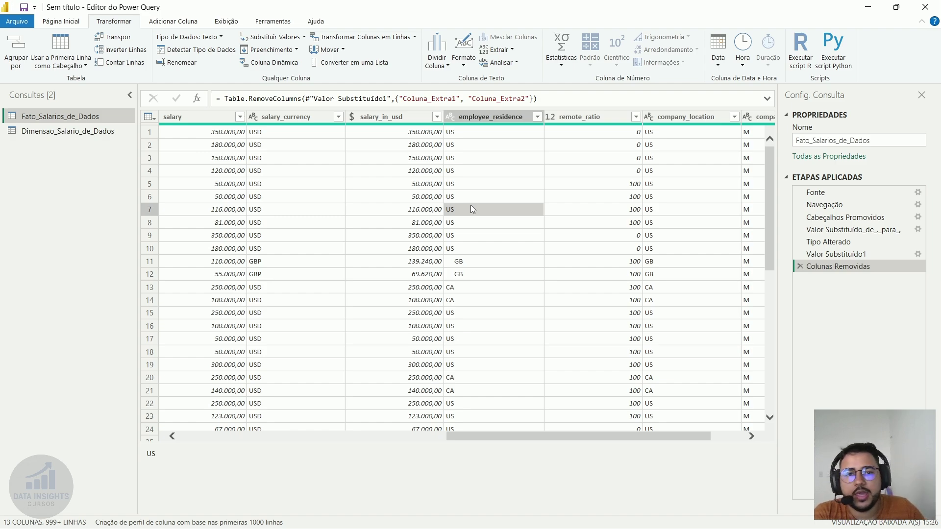
click(515, 116)
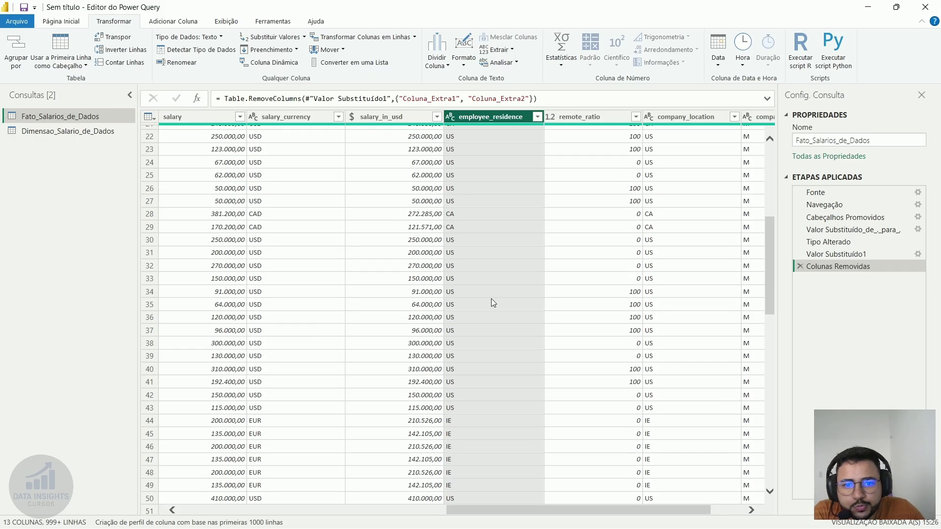
click(488, 197)
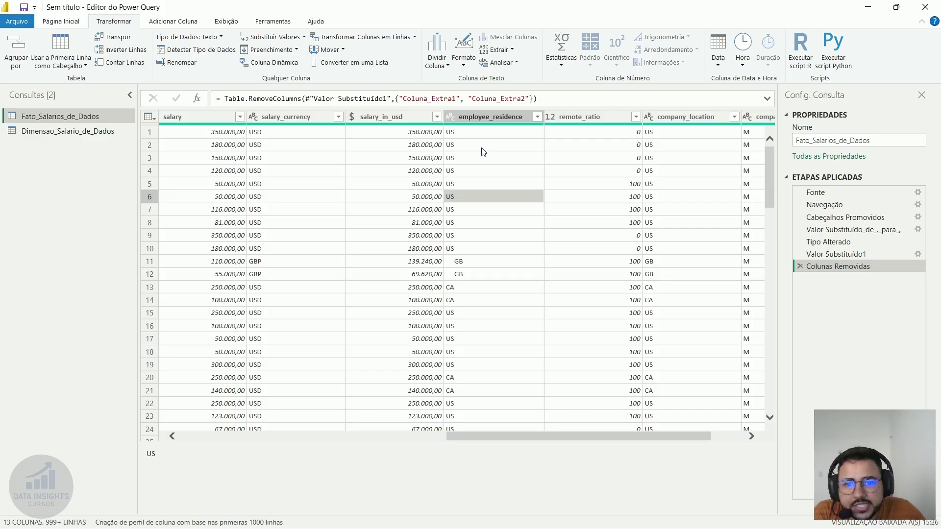
mouse_move(180, 458)
mouse_down()
mouse_move(149, 455)
mouse_move(195, 459)
mouse_up()
click(165, 458)
click(158, 454)
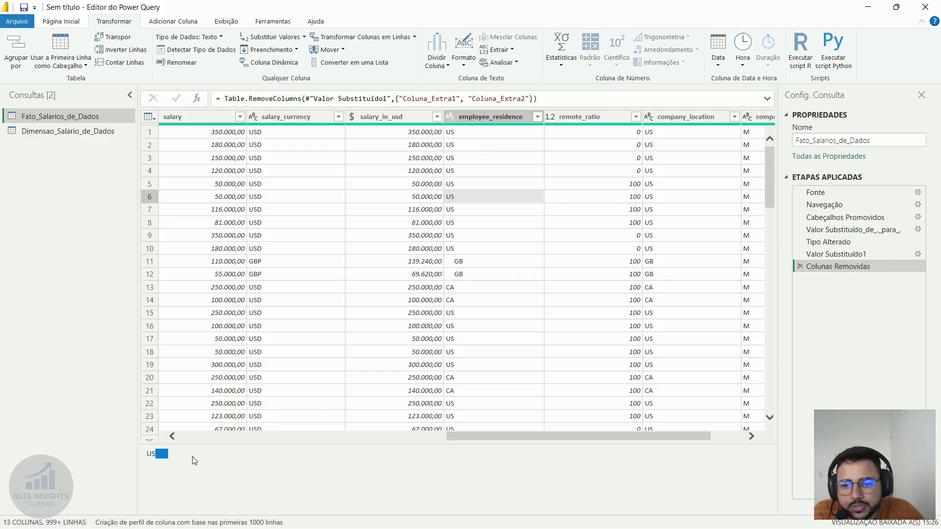
click(511, 265)
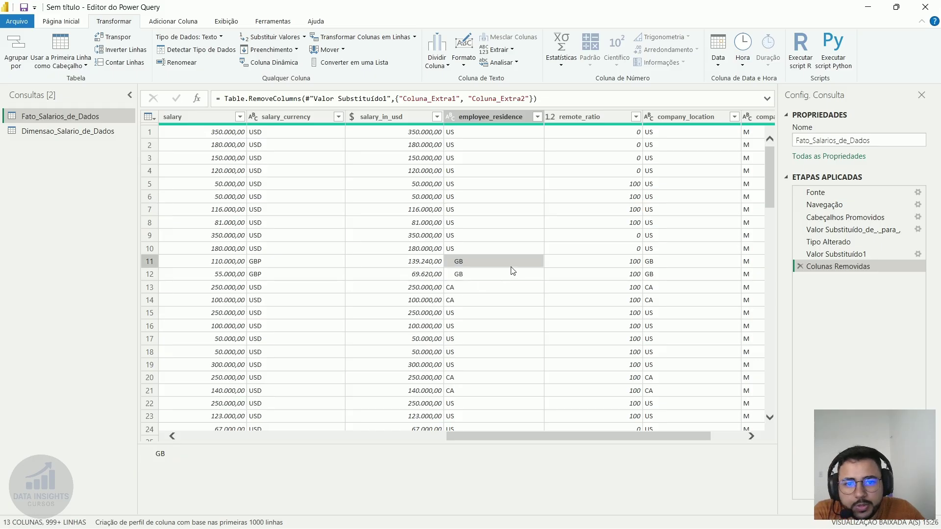
drag(189, 447, 119, 460)
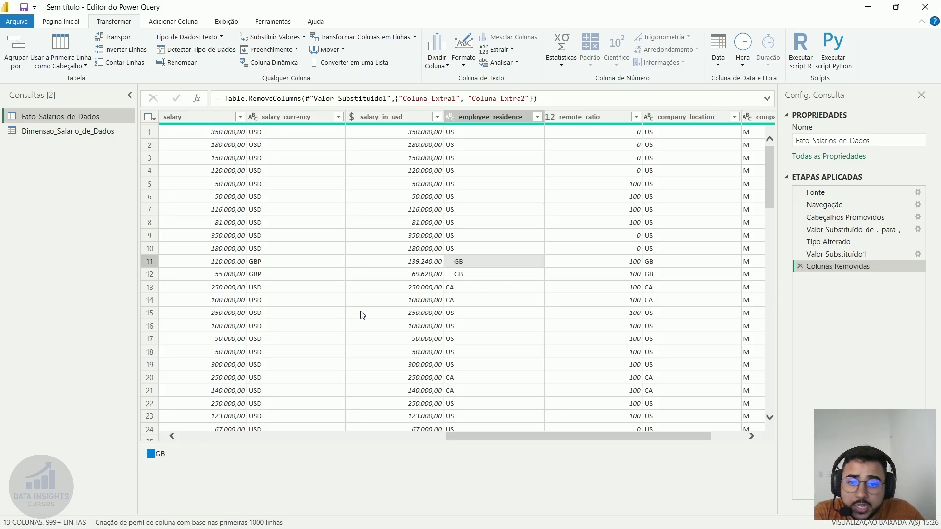
click(471, 248)
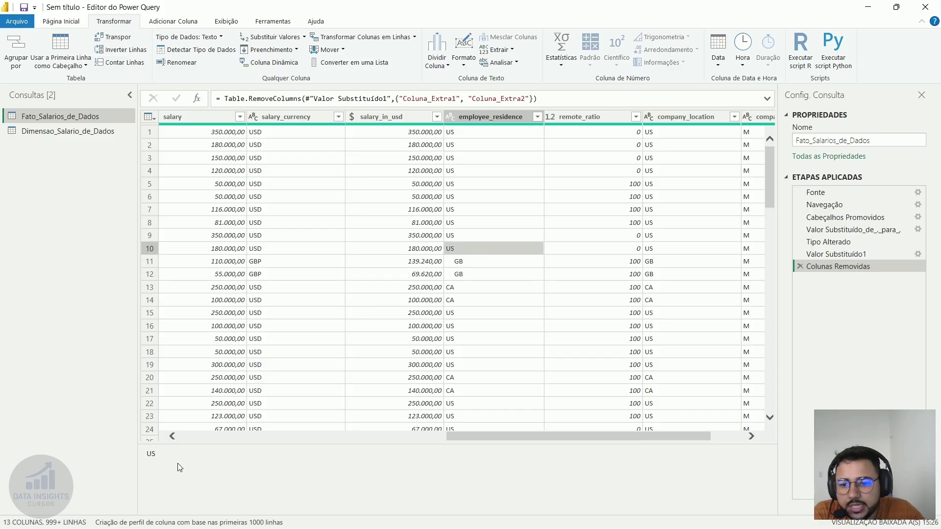
drag(146, 461, 194, 459)
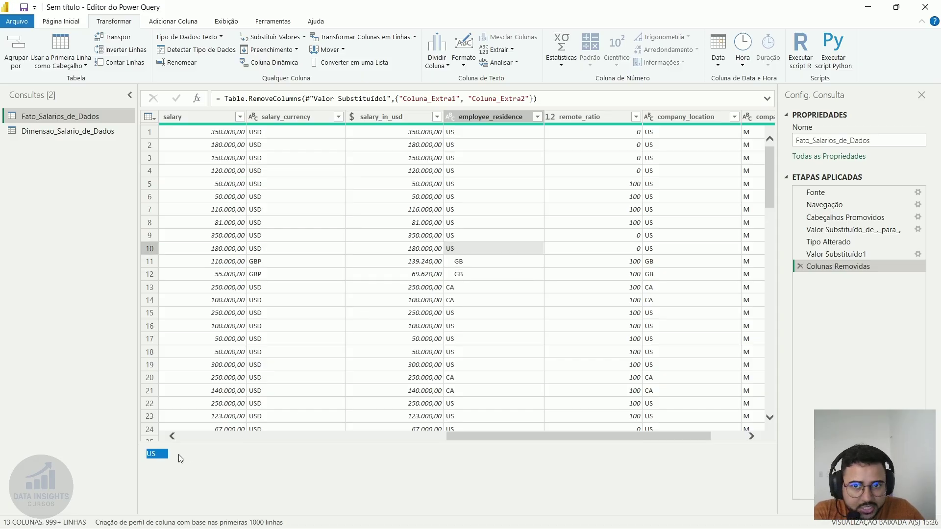
Select the employee_residence column and compare the commands that transform it in place with those that add a new column.
click(480, 117)
click(179, 23)
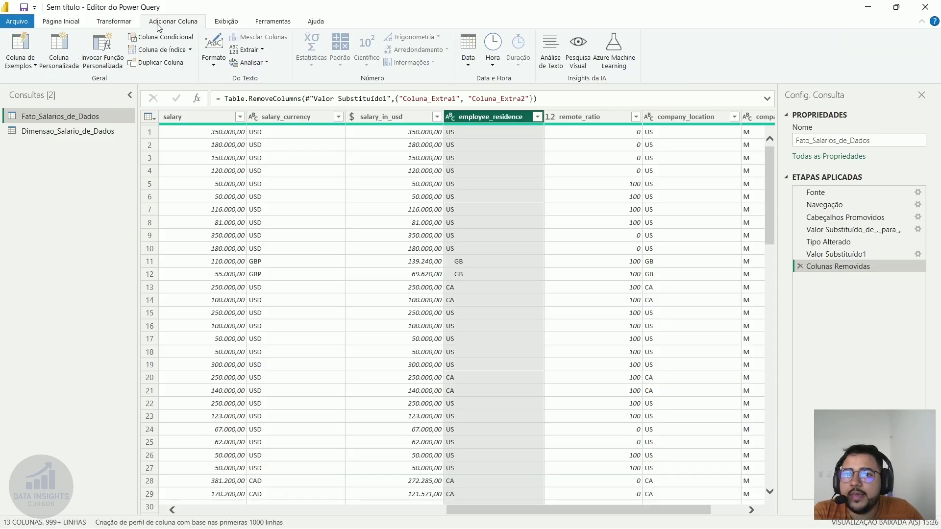
click(110, 22)
click(182, 23)
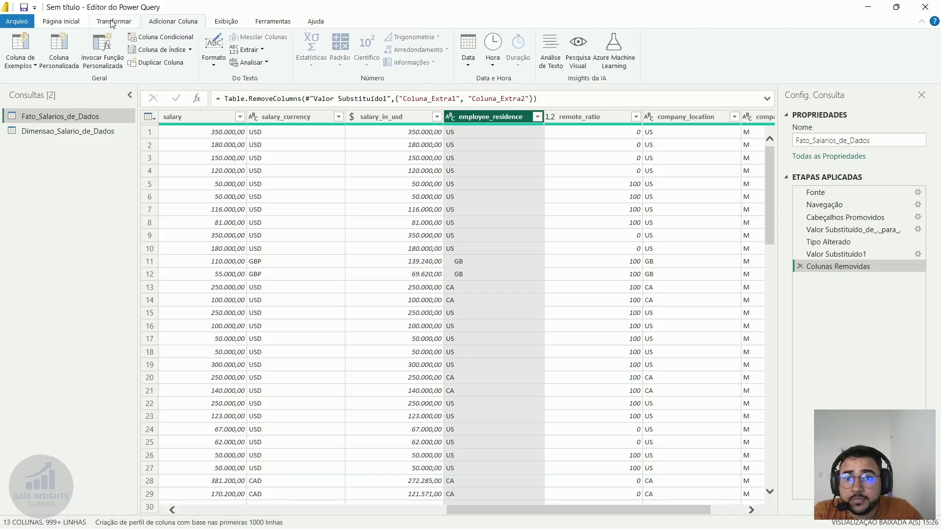
click(127, 22)
click(181, 22)
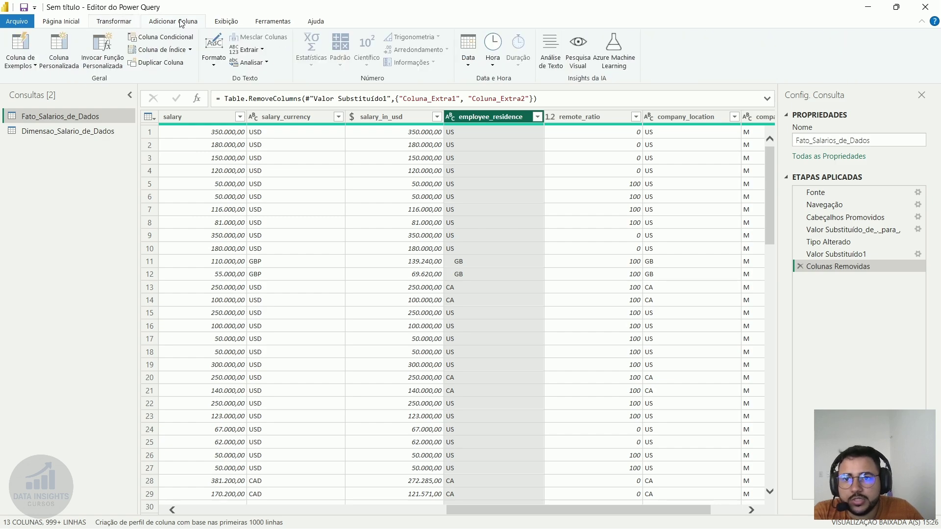
click(124, 25)
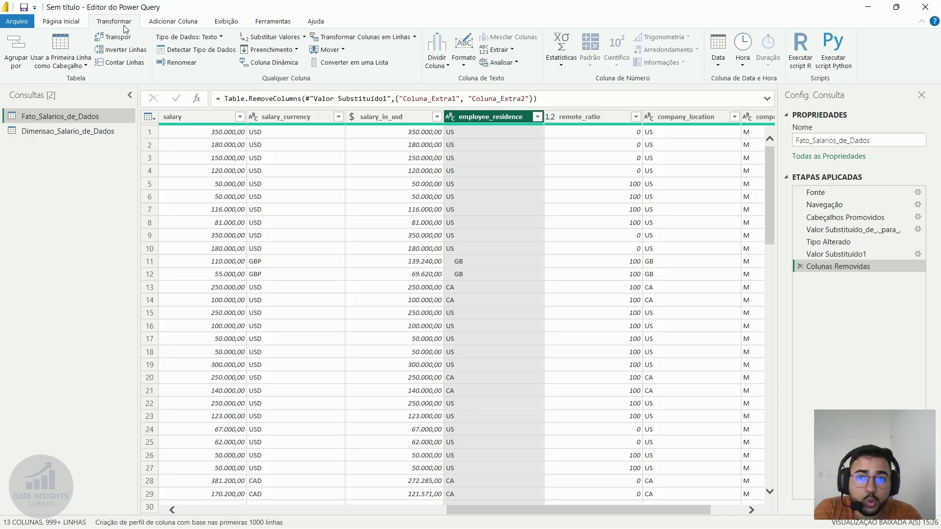
click(168, 25)
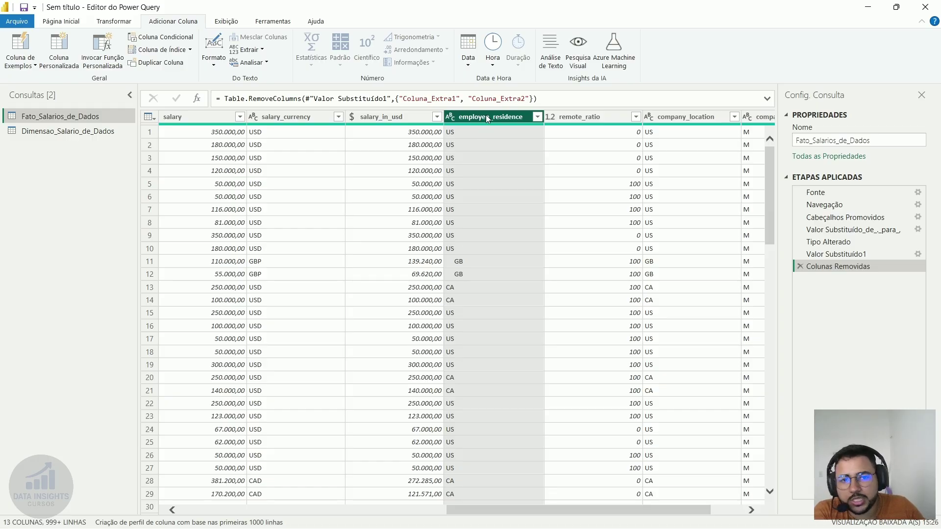
click(122, 24)
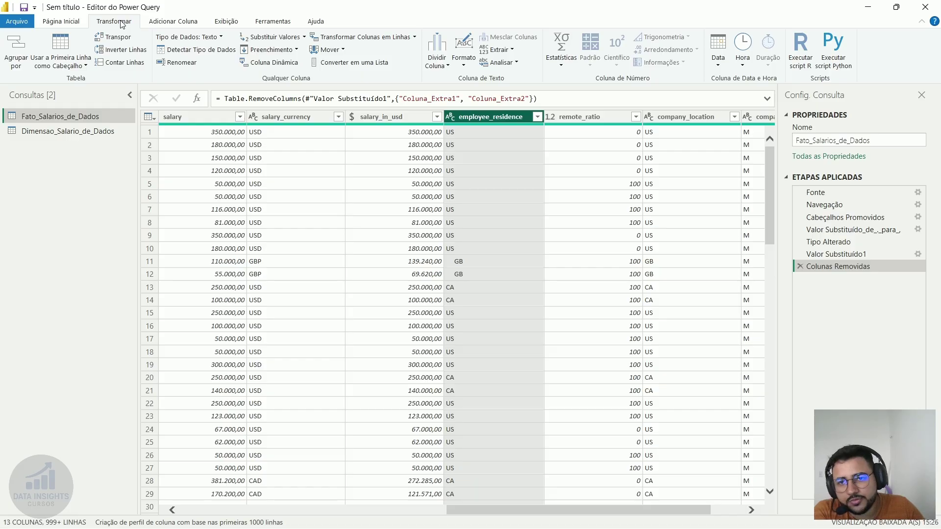
click(182, 22)
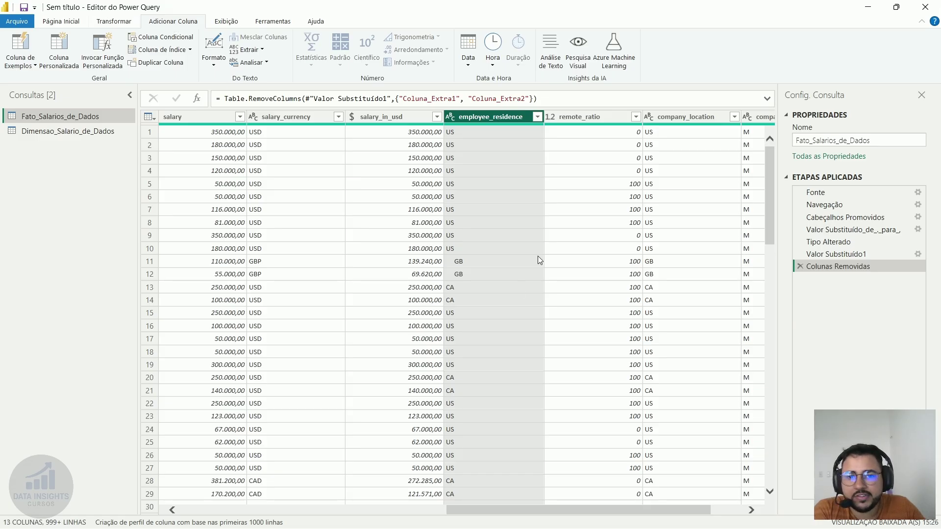
Trim the leading and trailing spaces from the employee_residence column in place.
click(127, 22)
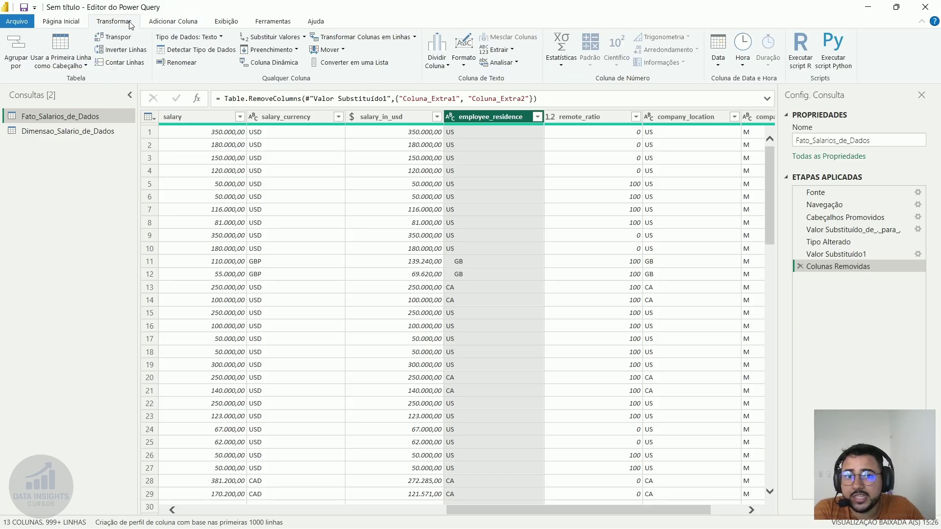
click(463, 65)
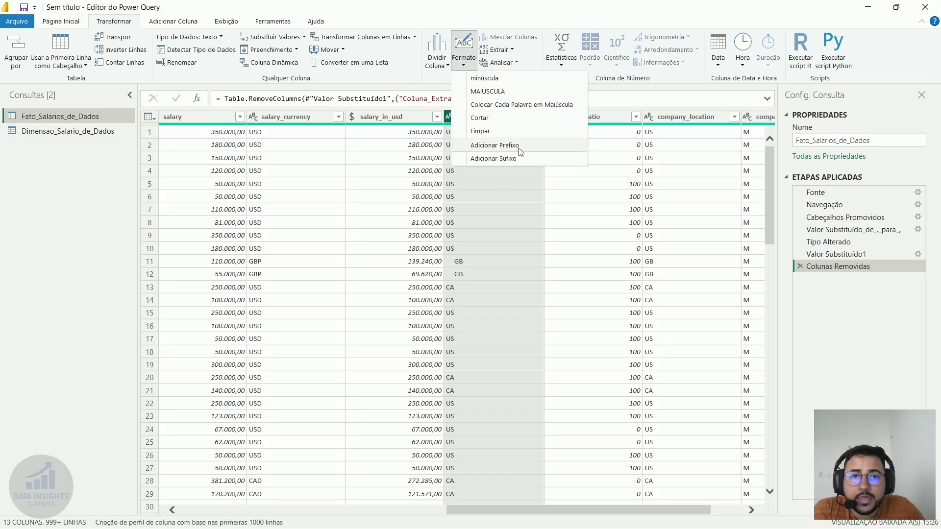
click(501, 119)
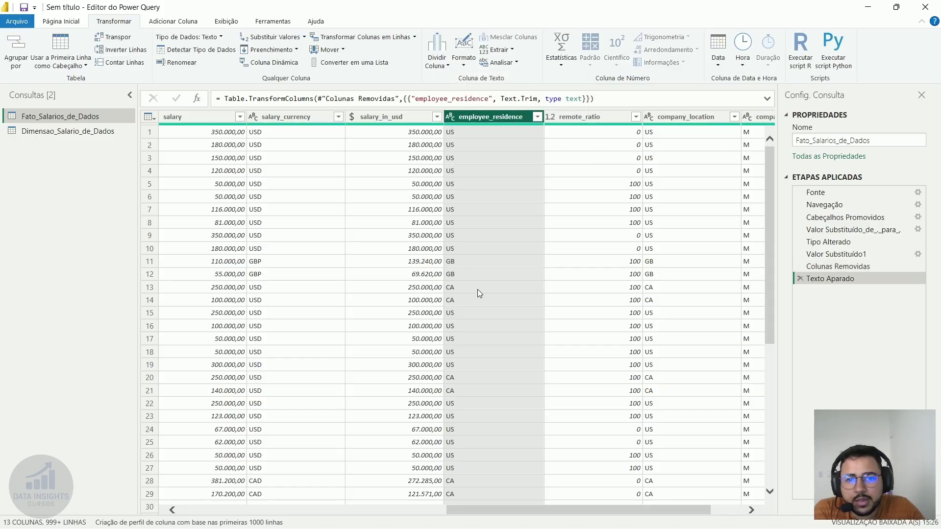
Check several US and GB cells in employee_residence for leftover spaces, and view the Texto Aparado step.
click(468, 263)
double_click(150, 455)
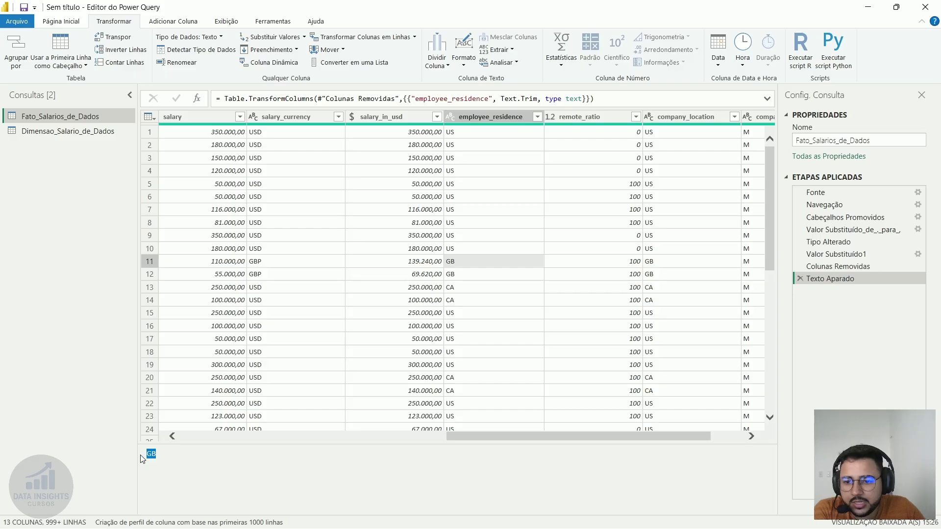
click(476, 237)
double_click(148, 456)
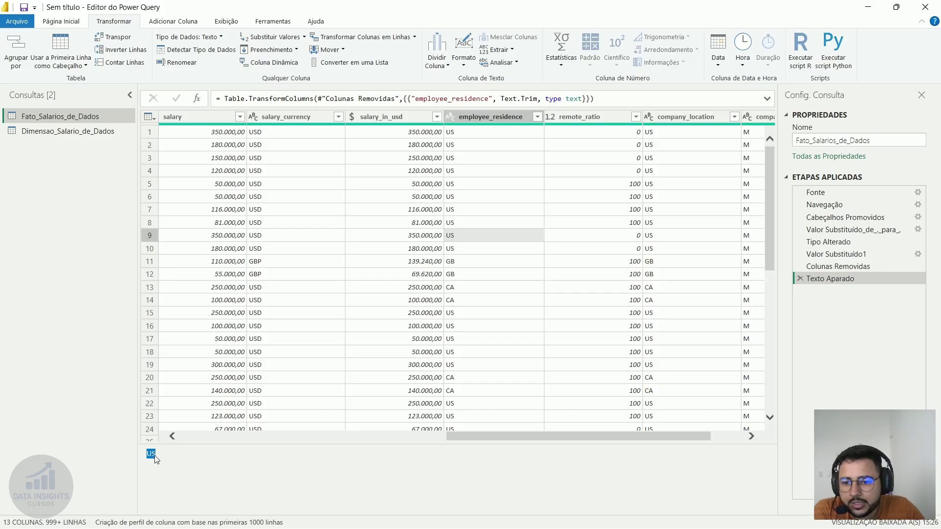
click(500, 211)
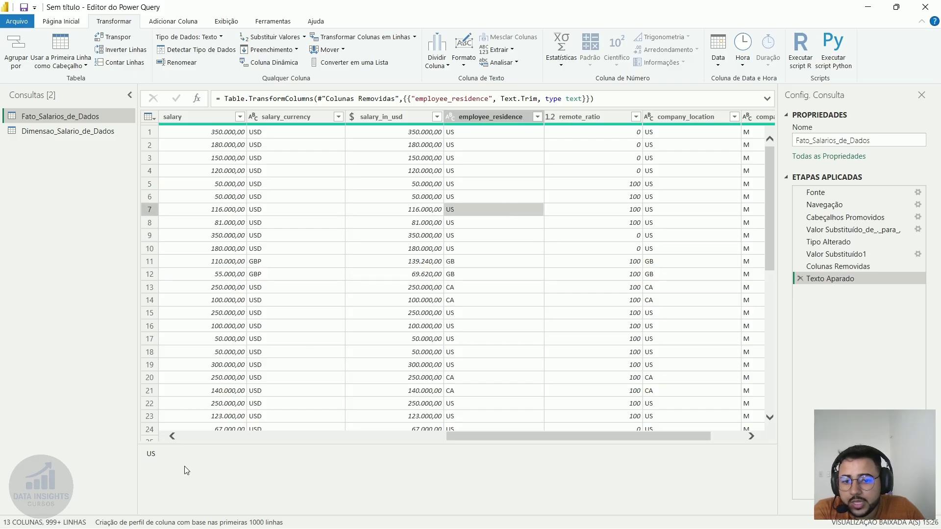
double_click(150, 454)
click(522, 173)
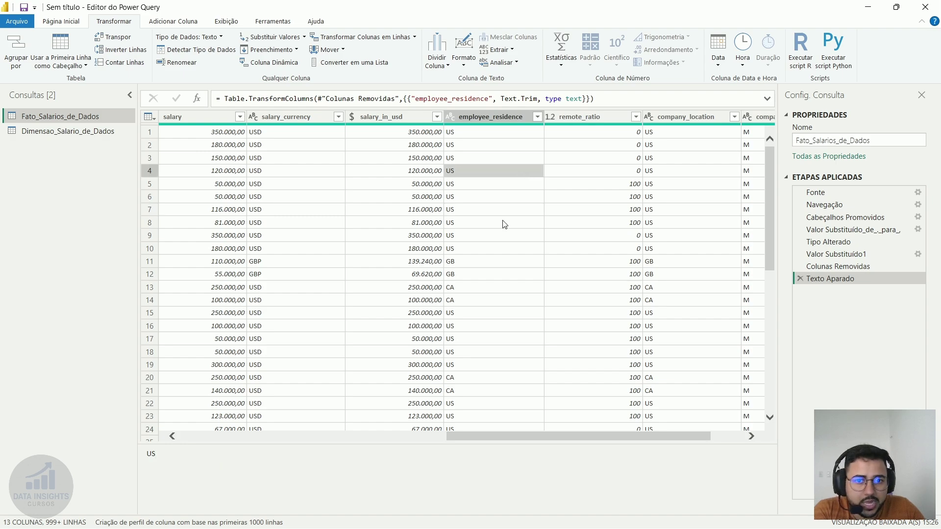
click(505, 224)
click(499, 172)
click(490, 276)
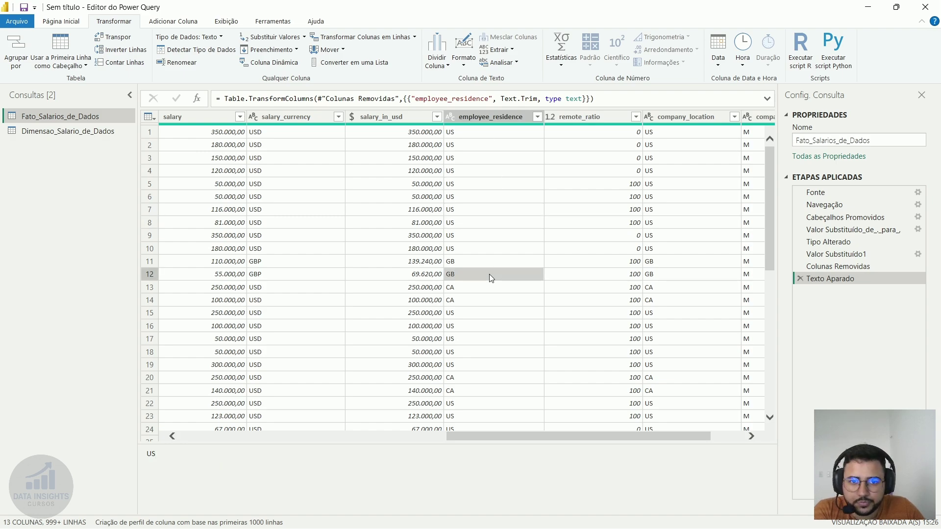
click(497, 163)
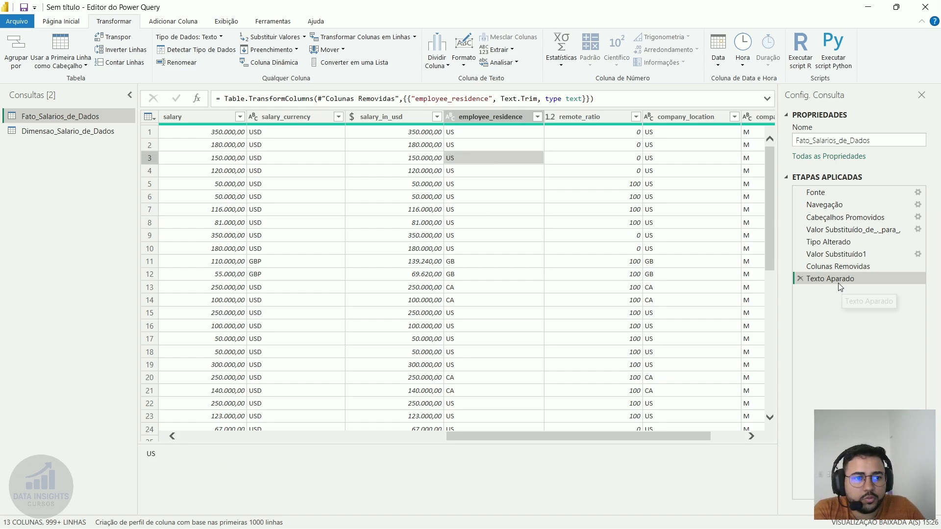
click(817, 280)
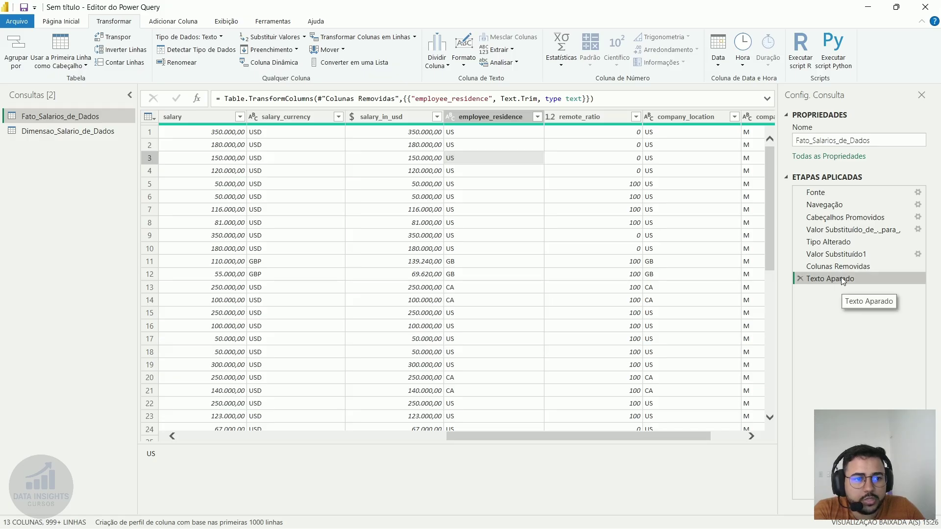
Remove the Texto Aparado step and add a trimmed copy of employee_residence as a new column.
click(801, 279)
click(490, 116)
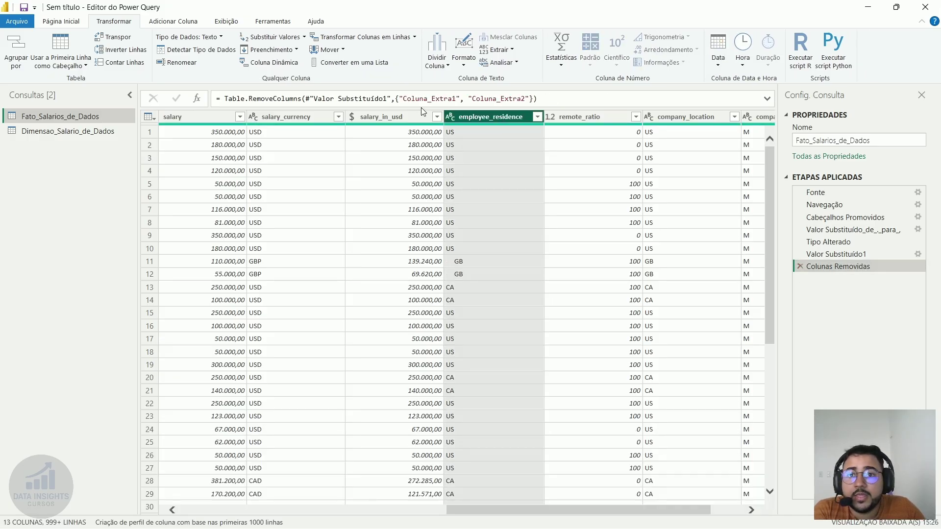
click(175, 22)
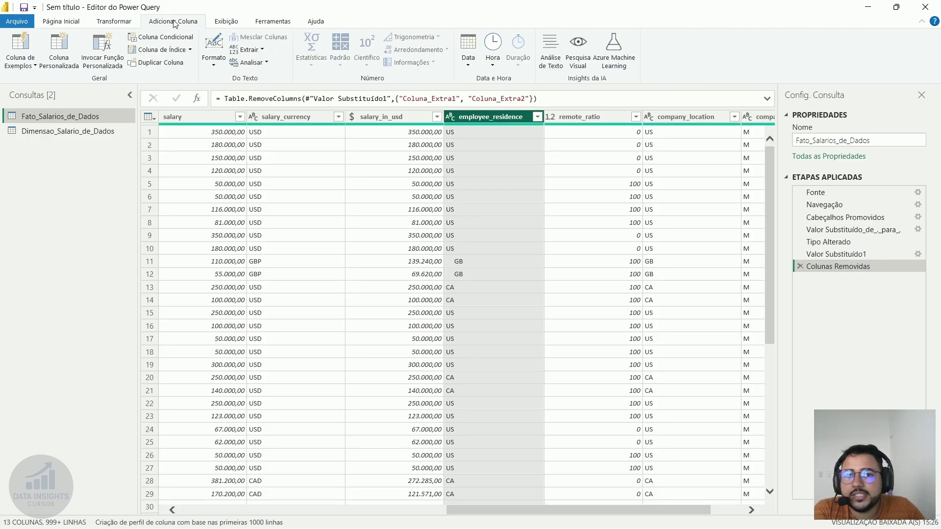
click(215, 66)
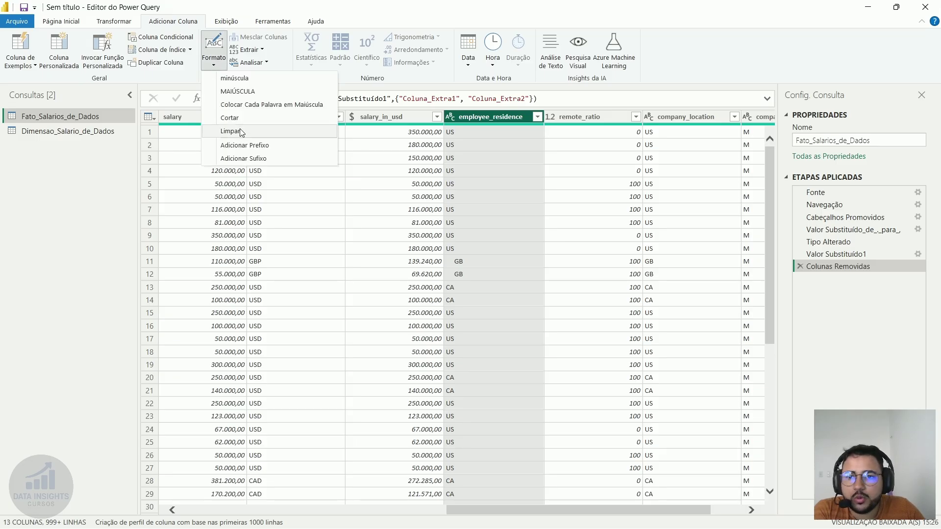
click(230, 118)
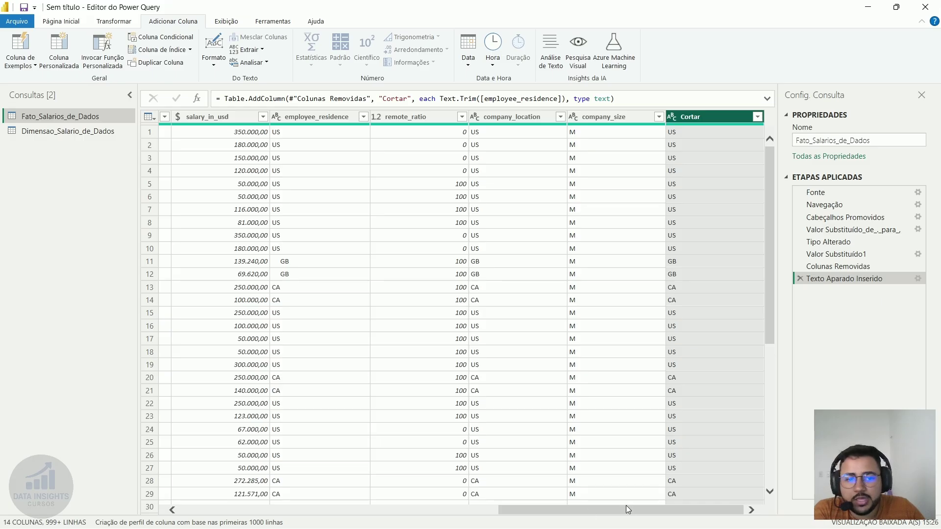
Compare the row 11 GB value in employee_residence with its trimmed copy in Cortar, and delete the Texto Aparado Inserido step.
drag(626, 509, 668, 510)
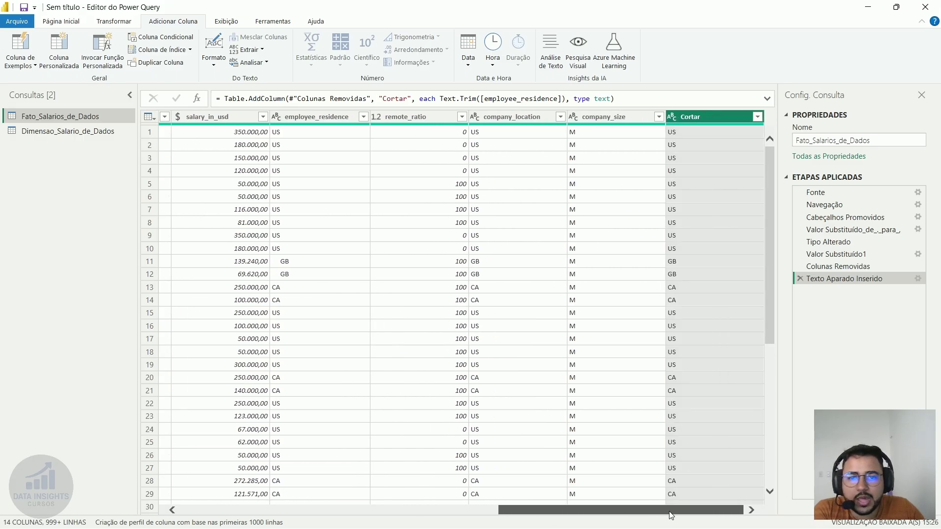
click(318, 263)
drag(167, 455, 142, 458)
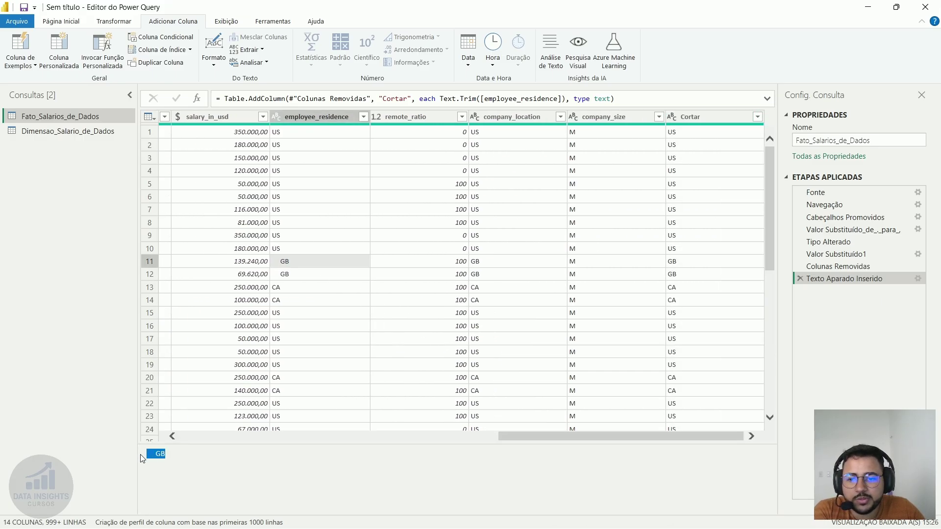
click(685, 262)
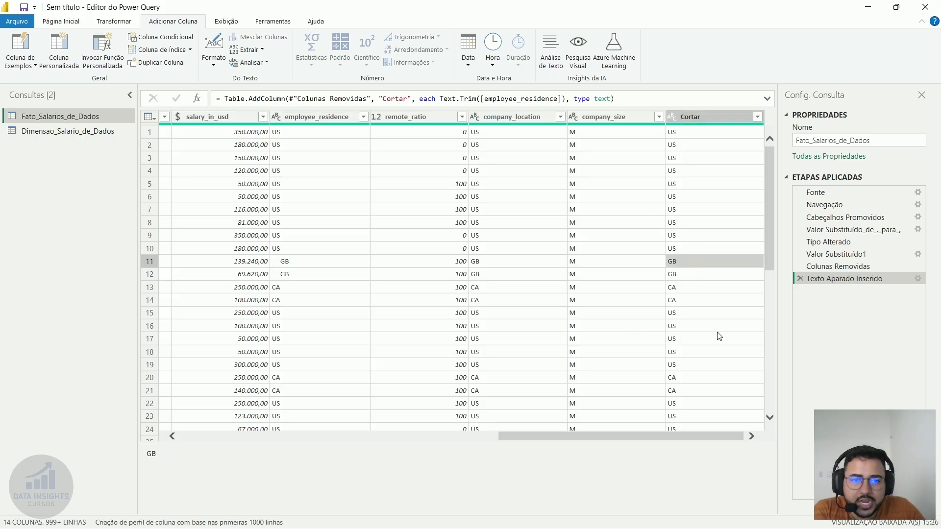
click(802, 279)
Trim the leading and trailing spaces from the employee_residence column in place.
click(408, 117)
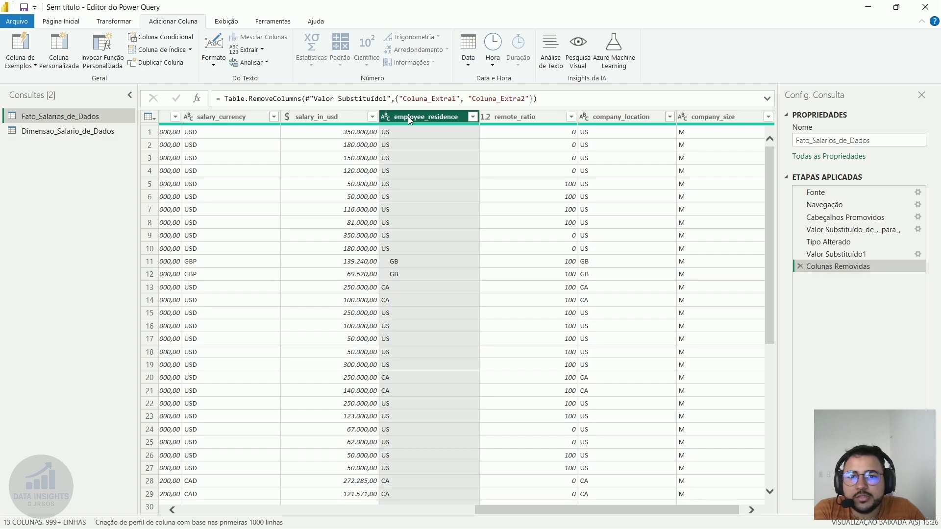
click(116, 22)
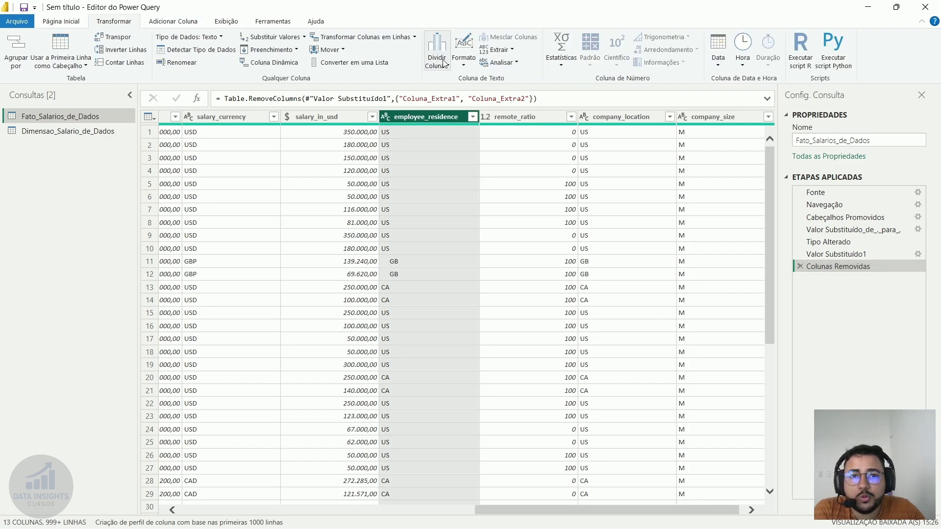
click(463, 54)
click(499, 121)
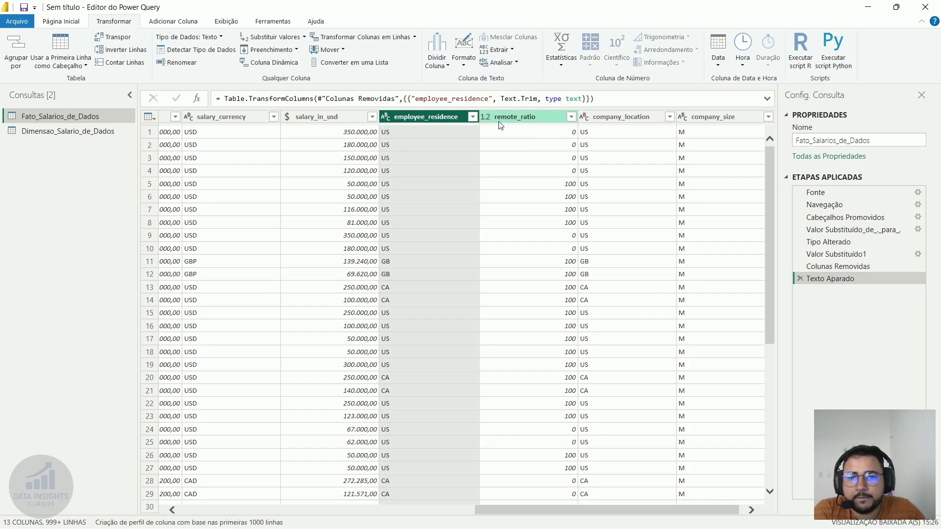
Check a GB value in company_location and a US value in employee_residence for stray spaces, and review the remaining columns.
click(622, 273)
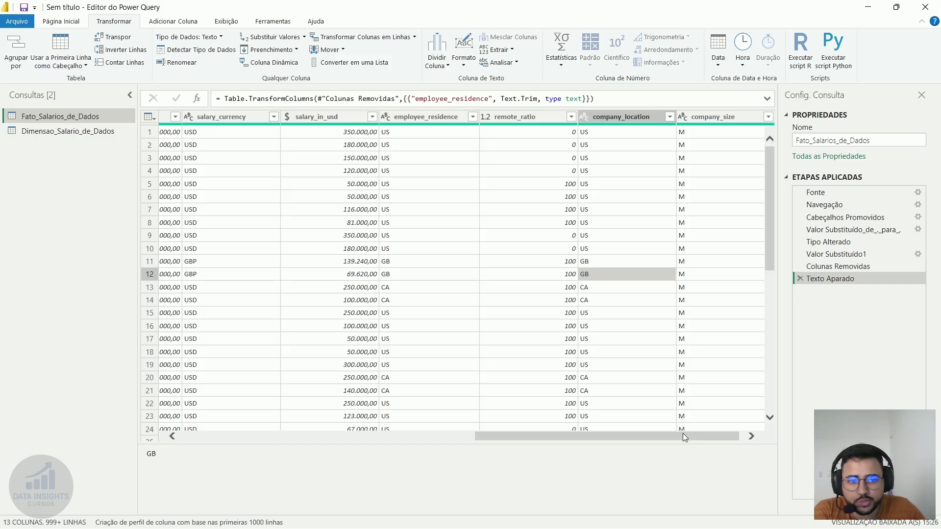
drag(682, 434, 747, 436)
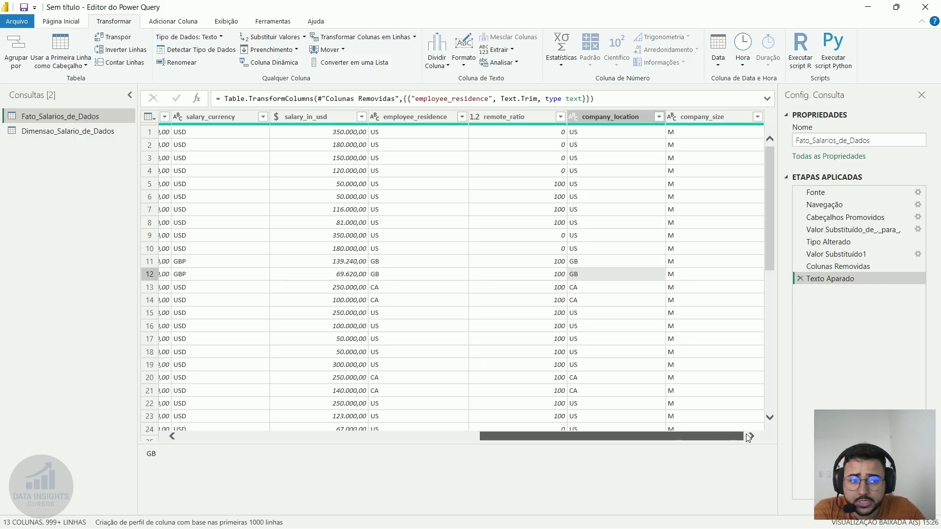
drag(748, 436, 748, 436)
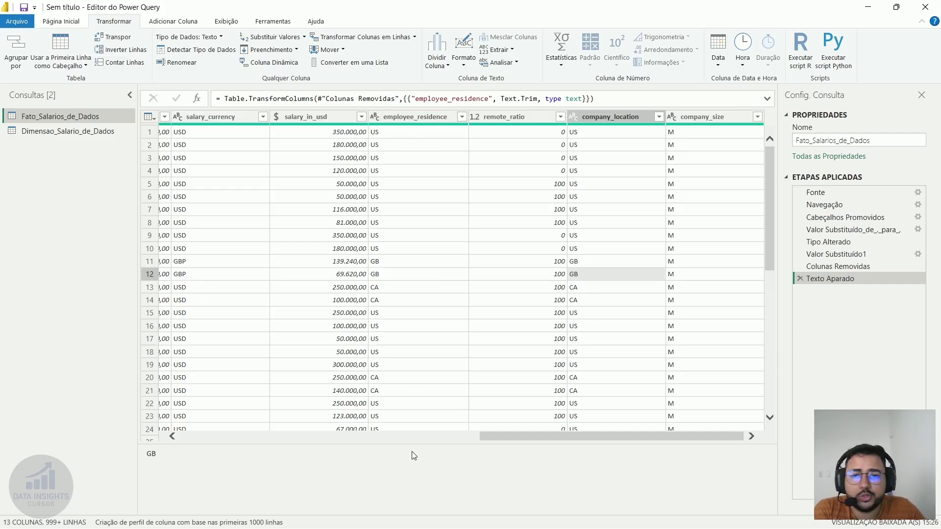
click(417, 327)
drag(557, 437, 227, 464)
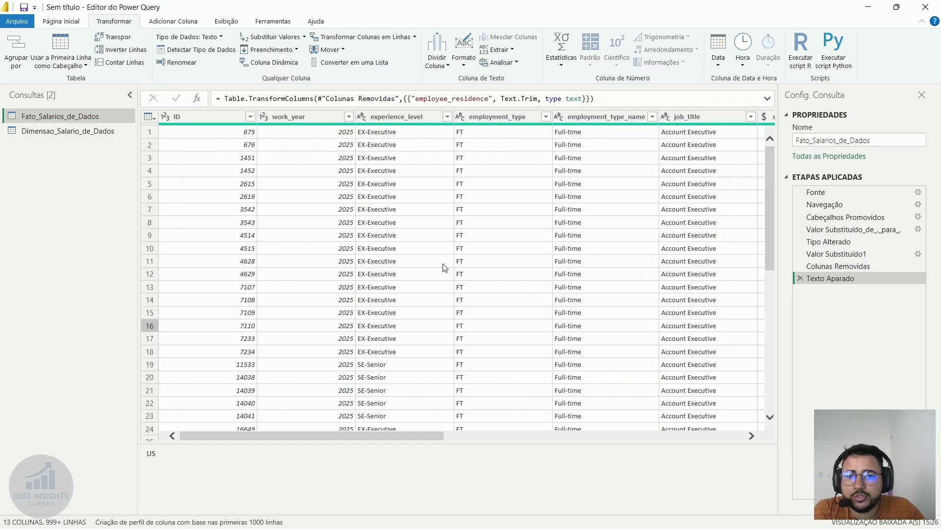
drag(394, 435, 398, 435)
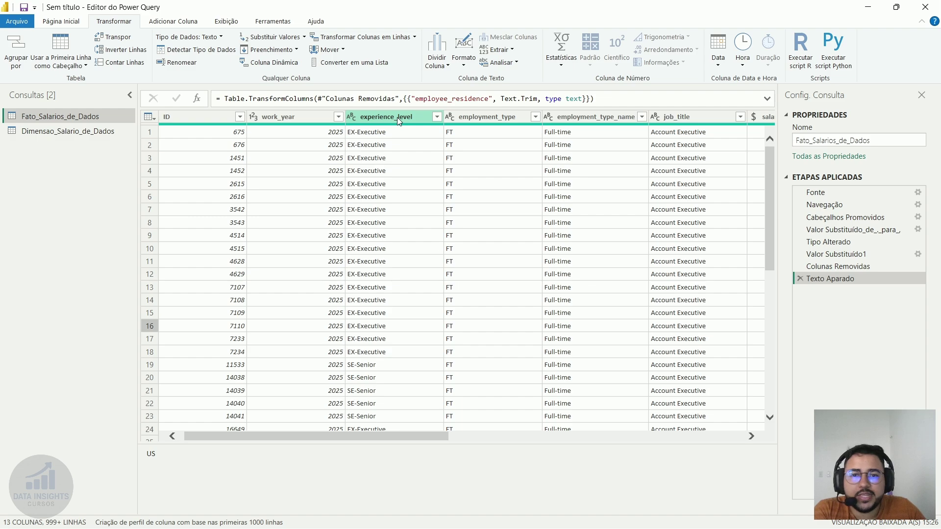
Examine several EX-Executive values in the experience_level column to see how the abbreviation and level name are combined.
click(368, 133)
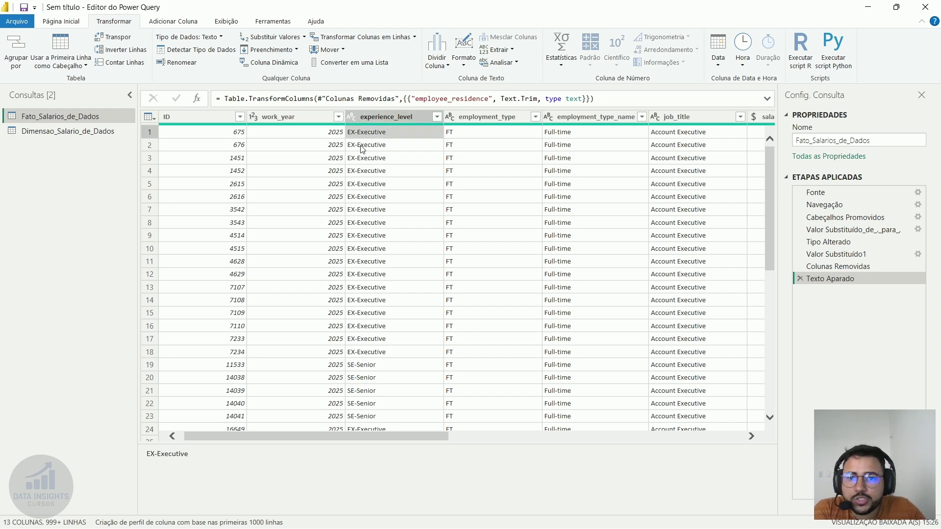
click(378, 235)
click(393, 159)
click(374, 143)
click(375, 135)
click(375, 135)
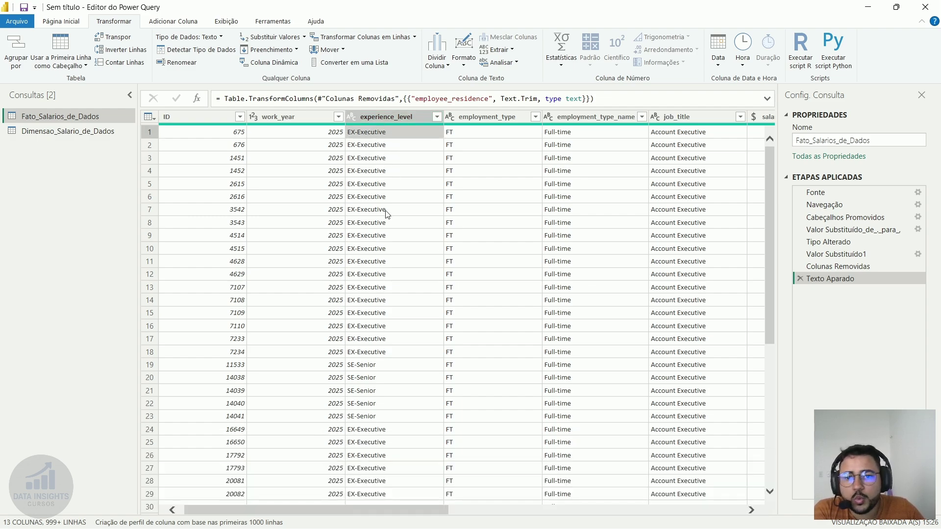
click(390, 184)
click(404, 251)
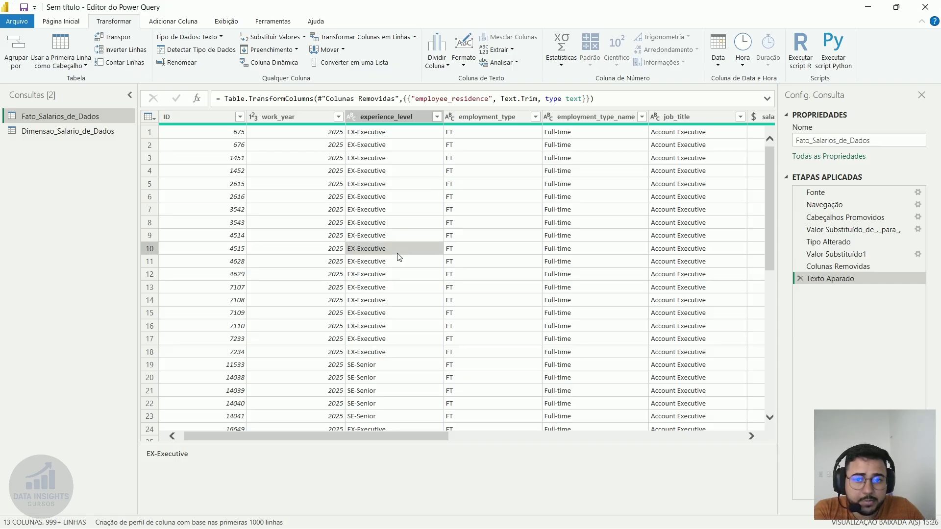
click(357, 134)
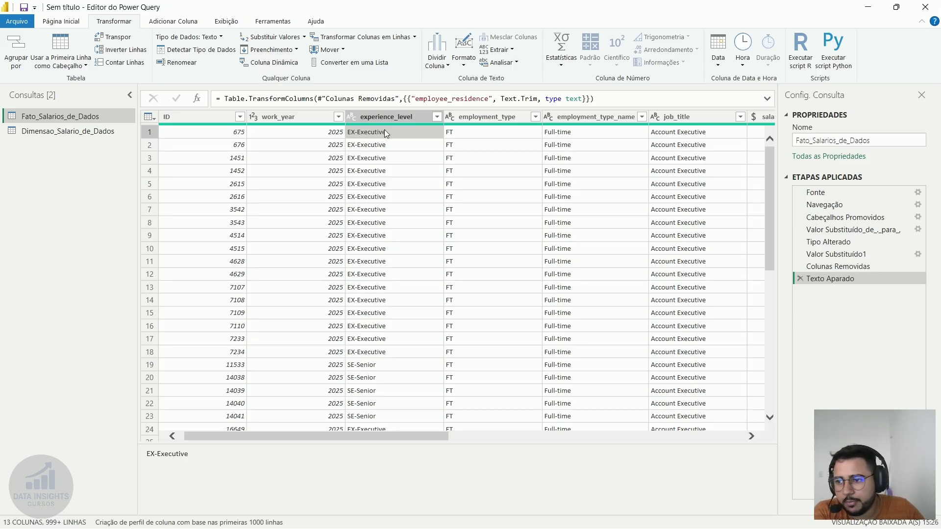
Compare the abbreviations in the employment_type column with the full names in employment_type_name.
click(498, 117)
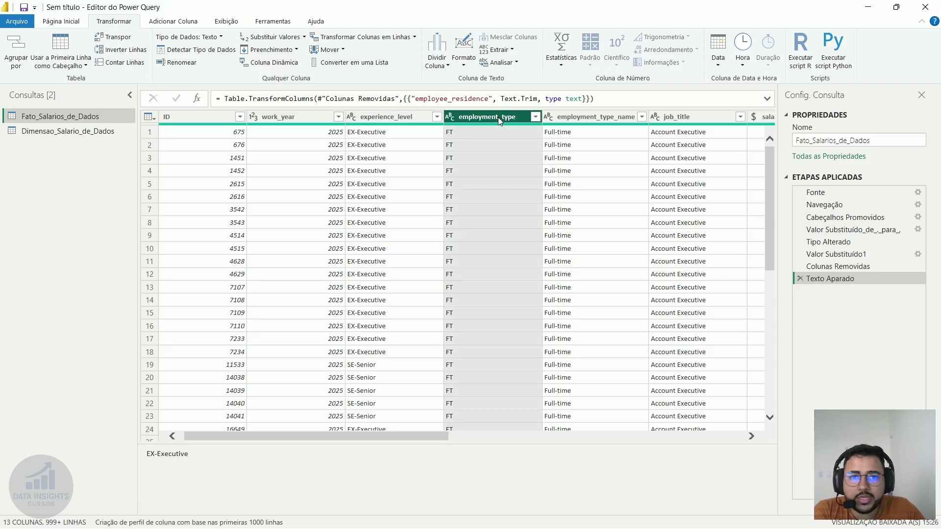
click(472, 146)
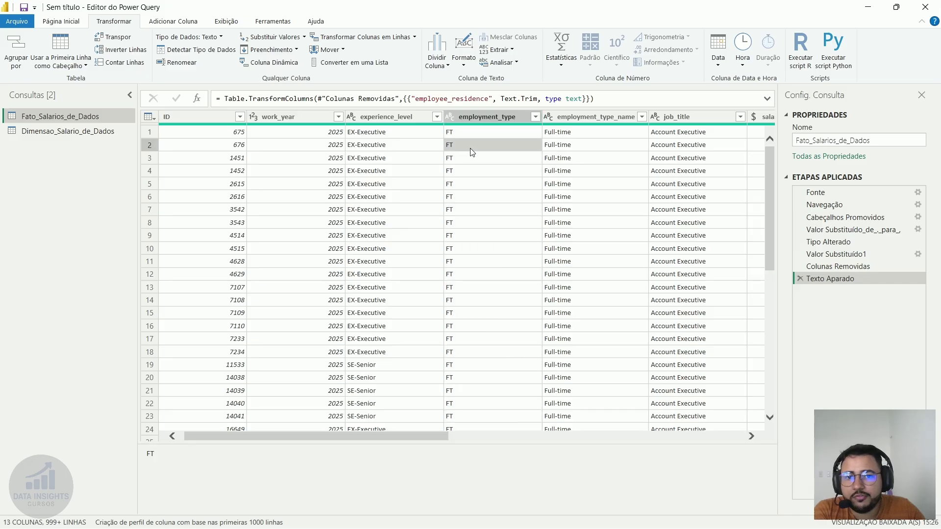
click(595, 117)
click(607, 144)
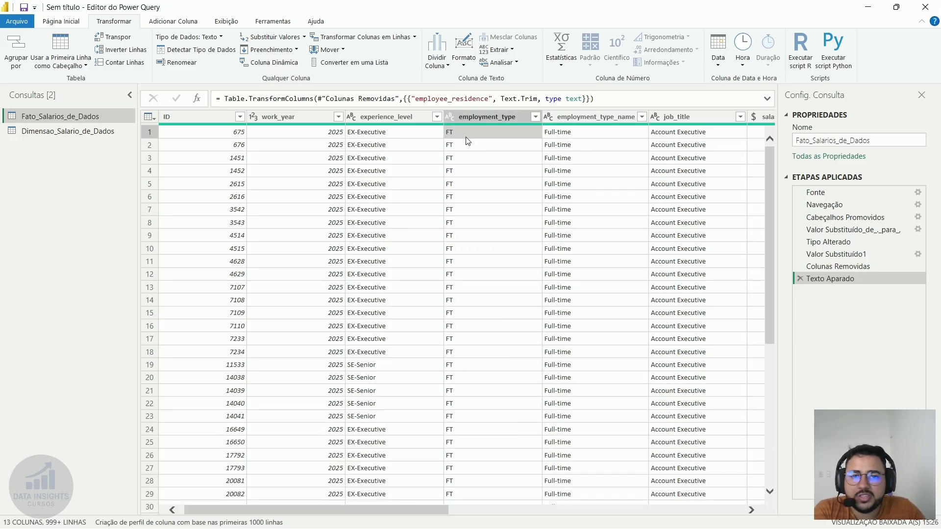
click(569, 116)
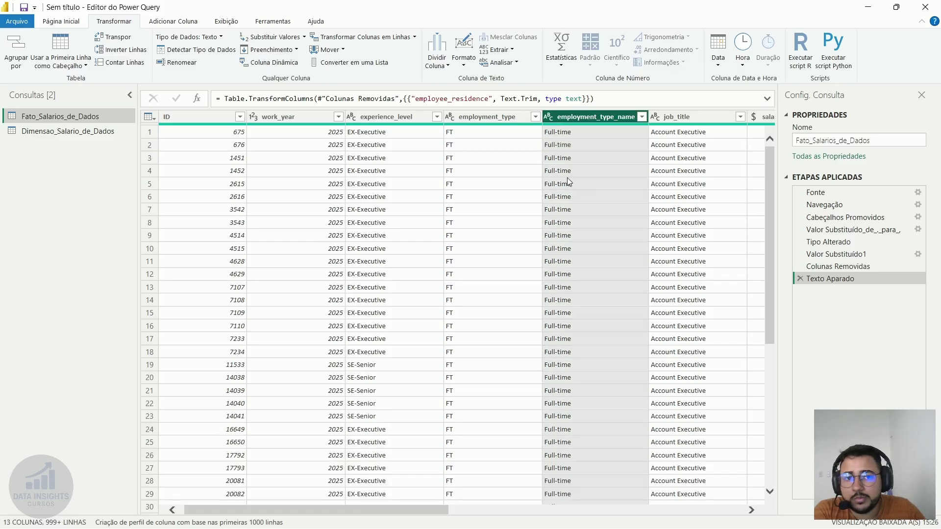
Add a new column that extracts the text after the "-" delimiter from experience_level.
click(387, 119)
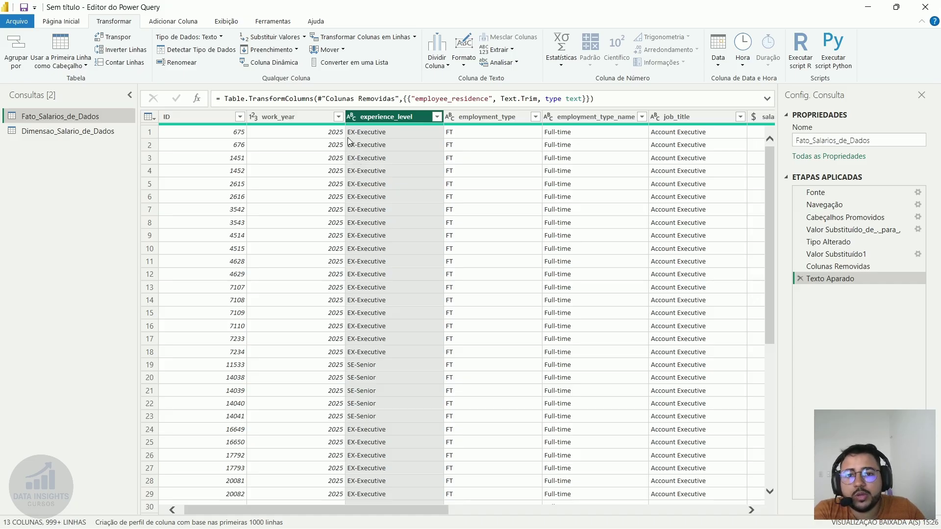
click(194, 23)
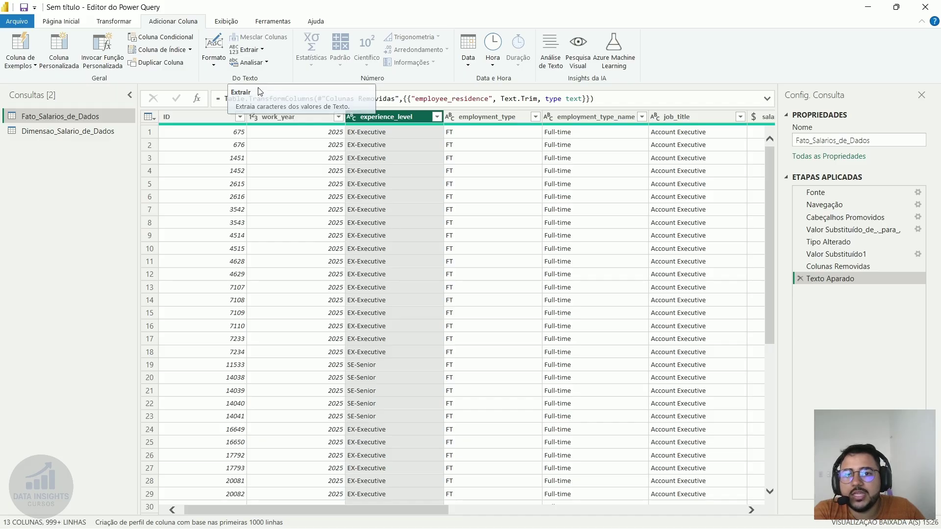
click(263, 50)
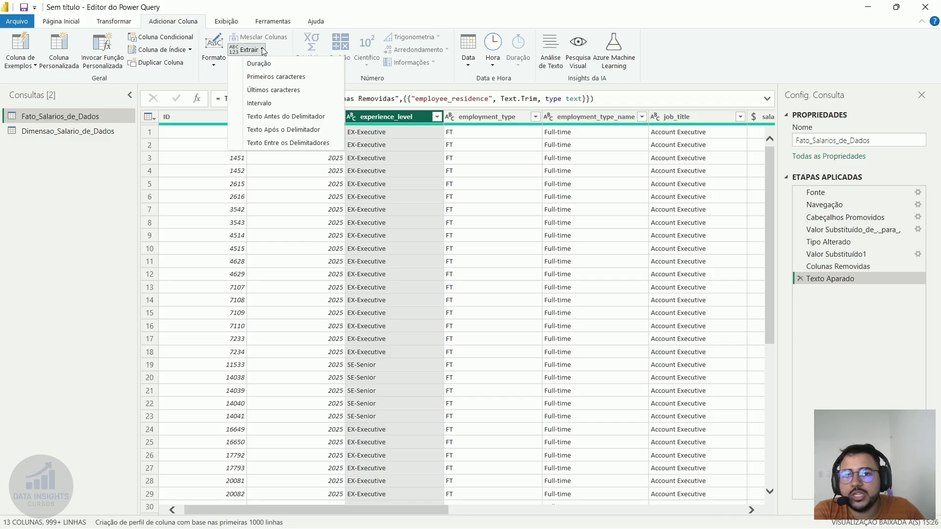
click(306, 131)
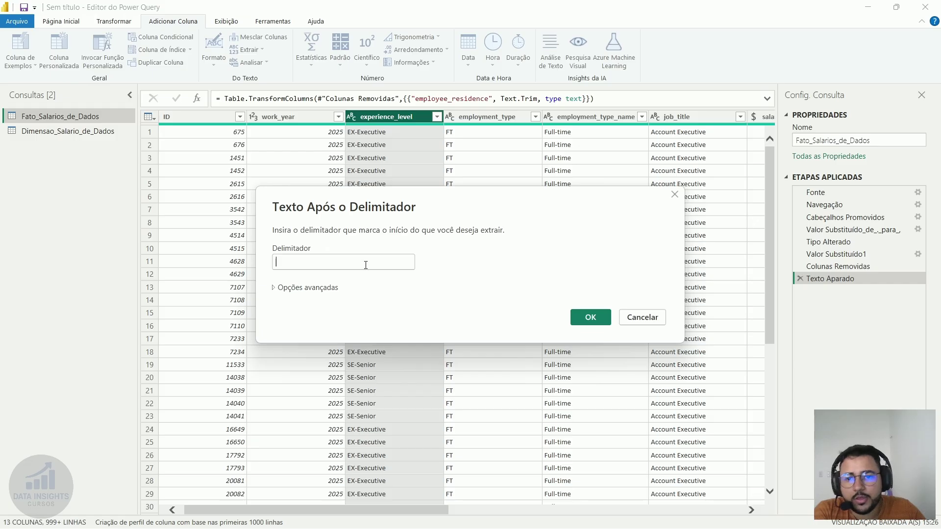
text(-)
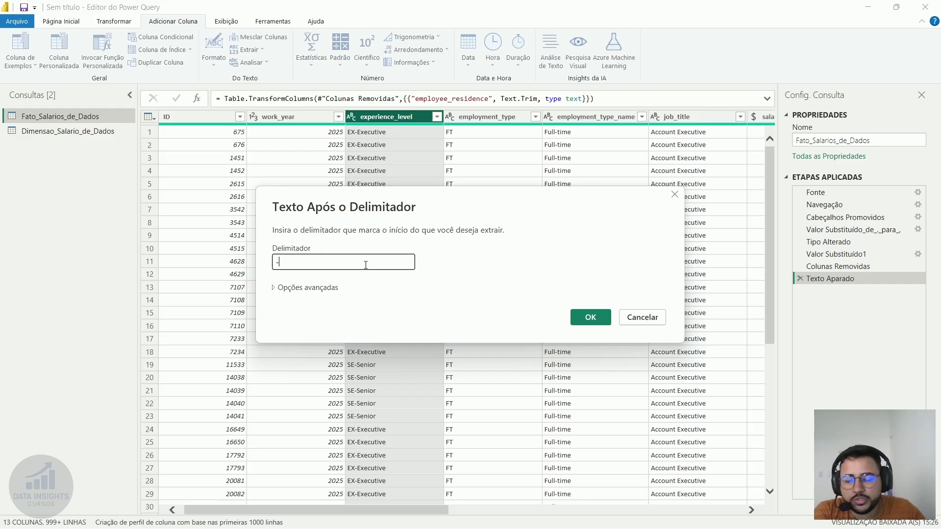
click(590, 318)
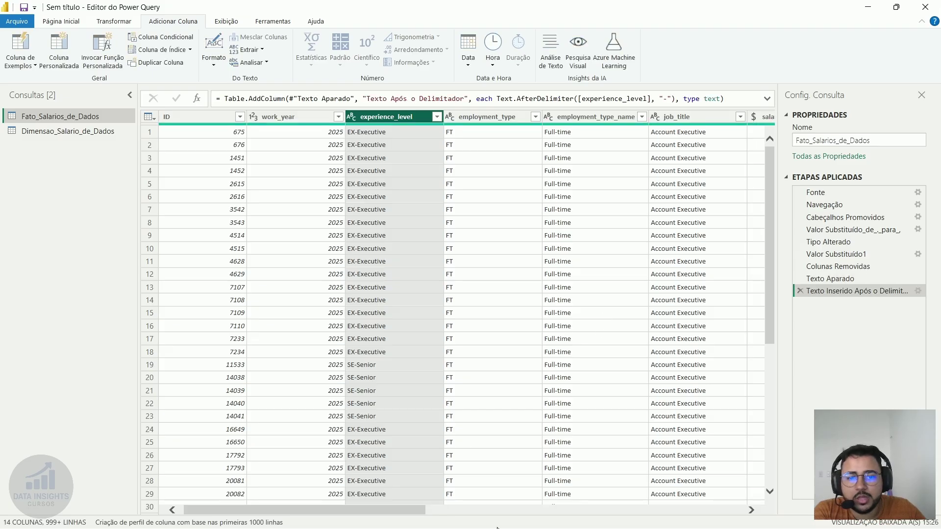
Rename the column of text extracted after the delimiter as experience_level_name.
drag(374, 510, 754, 515)
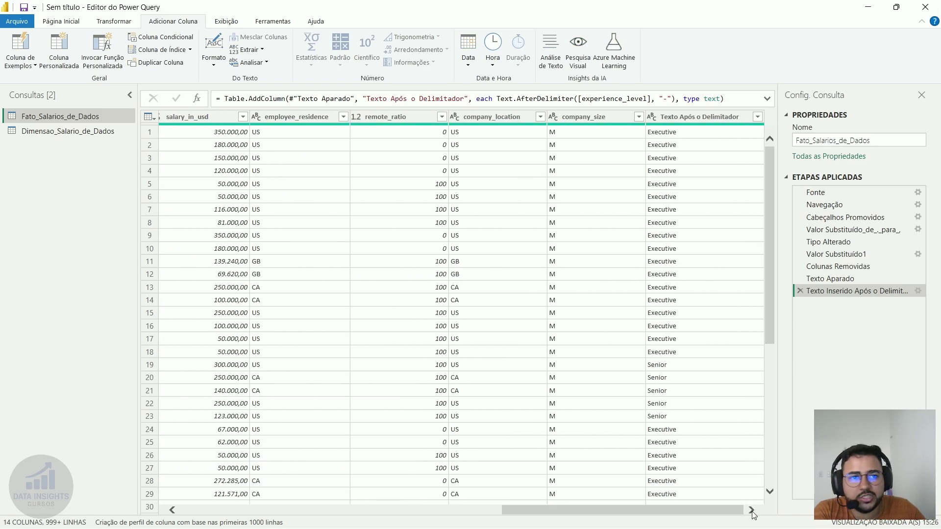
click(679, 117)
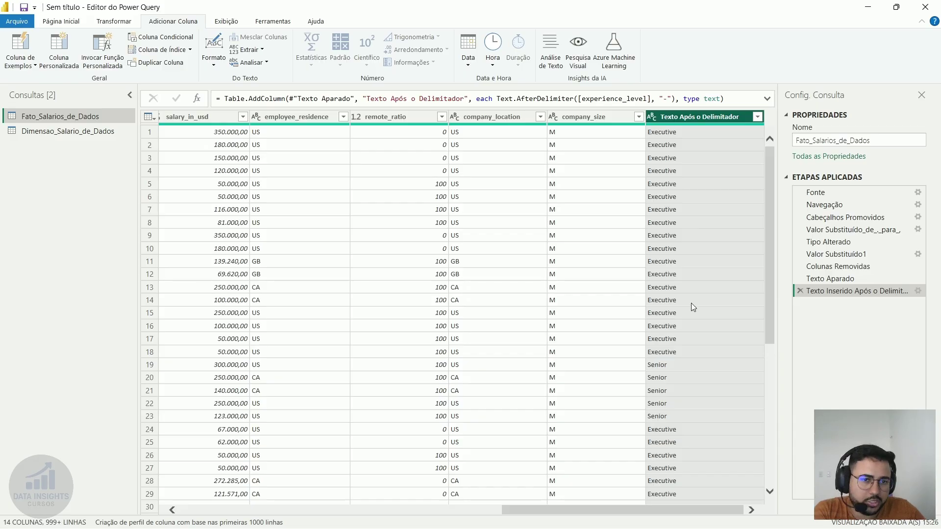
scroll(691, 309, down, 5)
scroll(690, 315, up, 5)
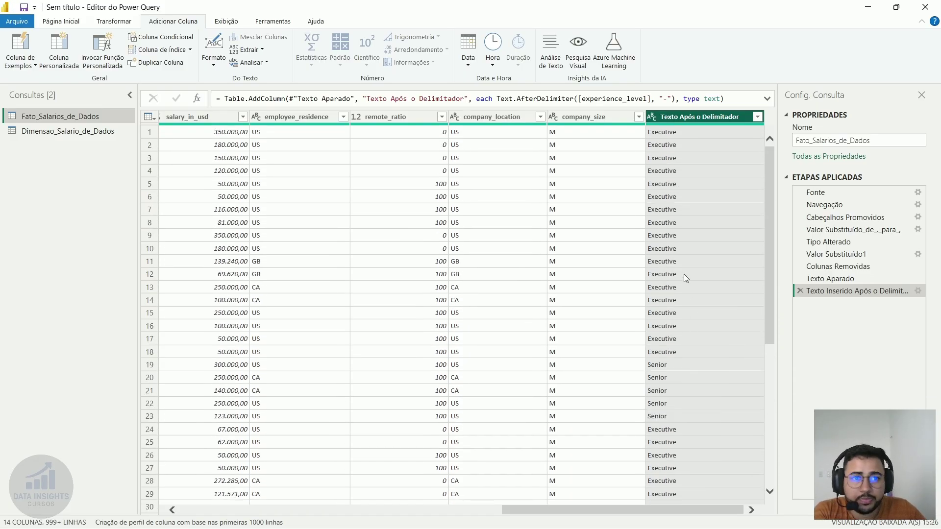
click(705, 143)
click(705, 118)
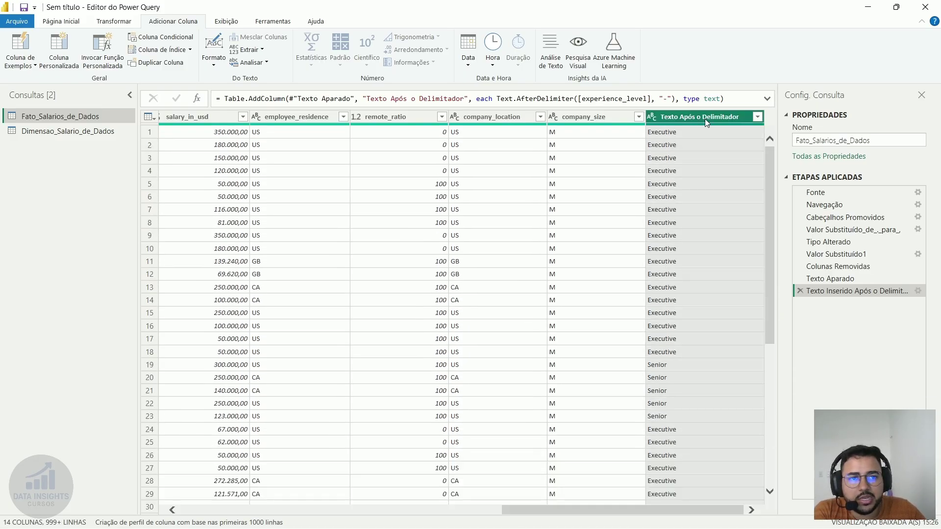
double_click(719, 117)
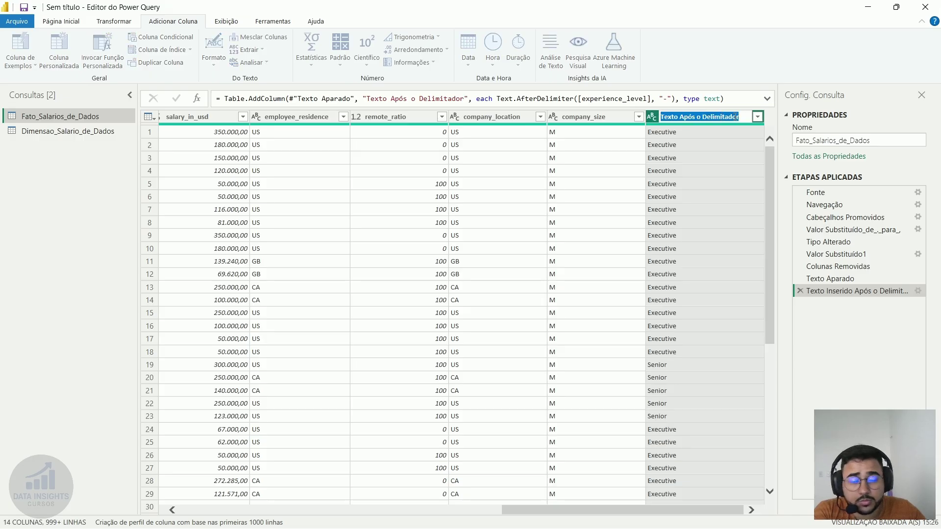
text(e)
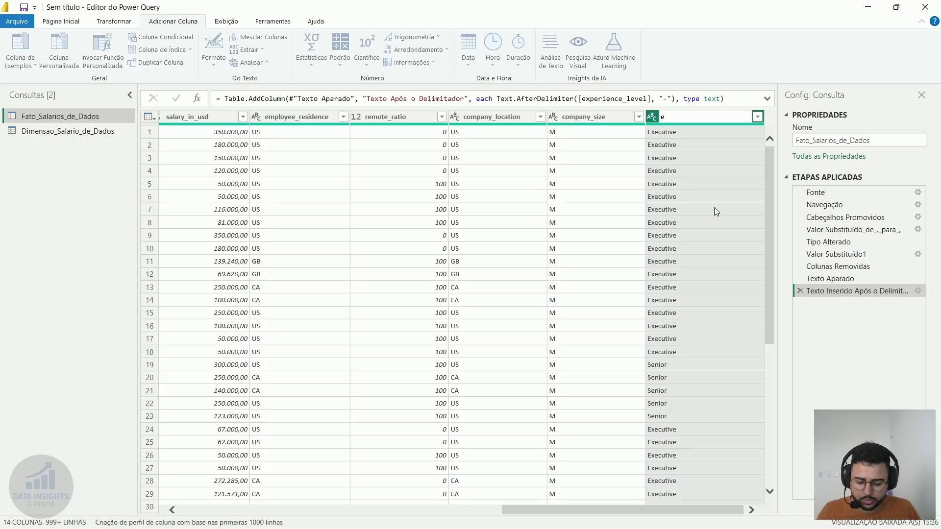
text(xpe)
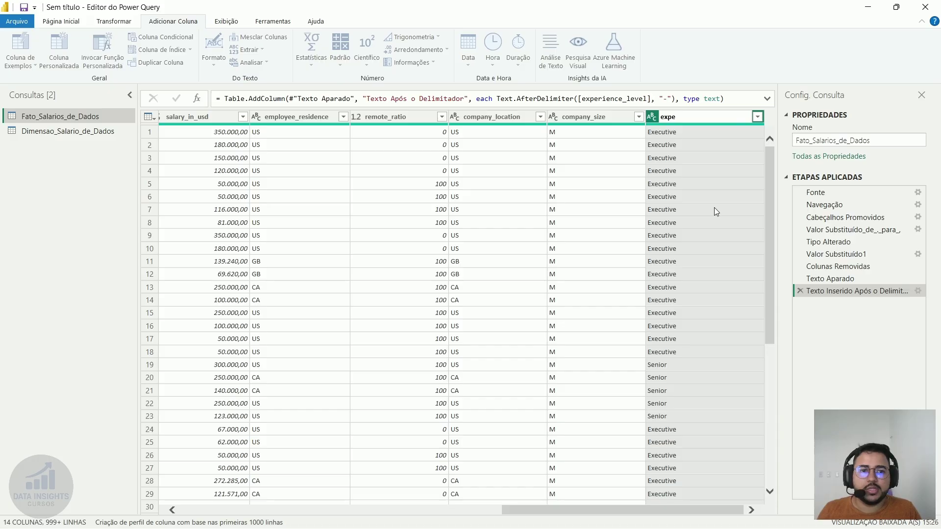
text(rience_)
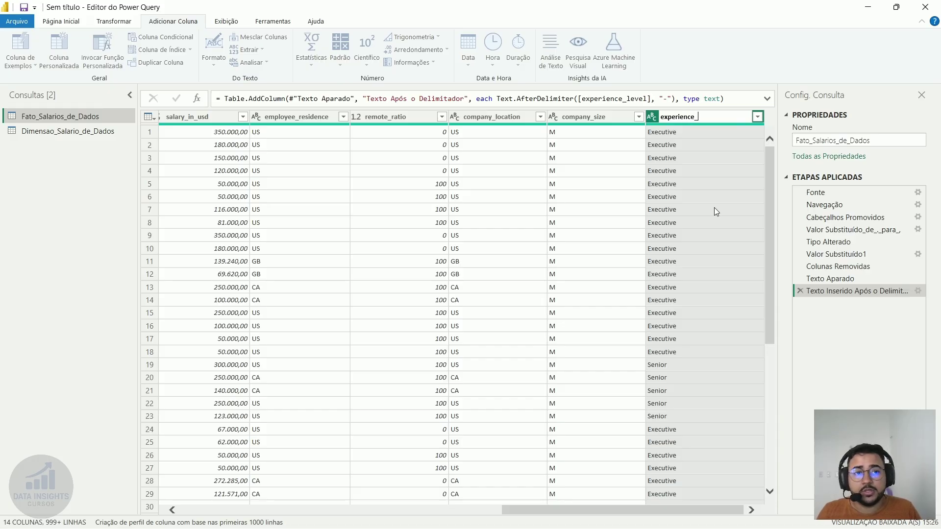
text(level_n)
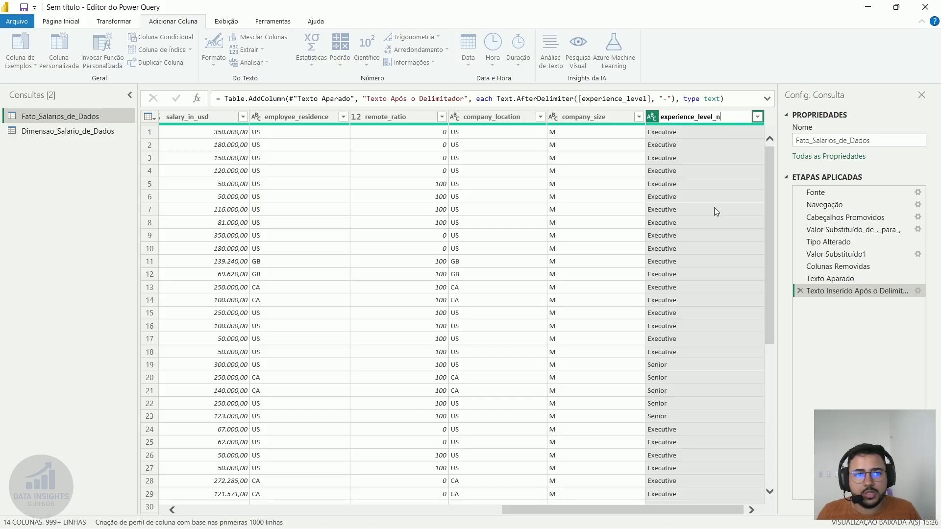
text(ame)
key(Return)
Review the experience_level_name values alongside the neighbouring columns back to salary_in_usd.
click(714, 207)
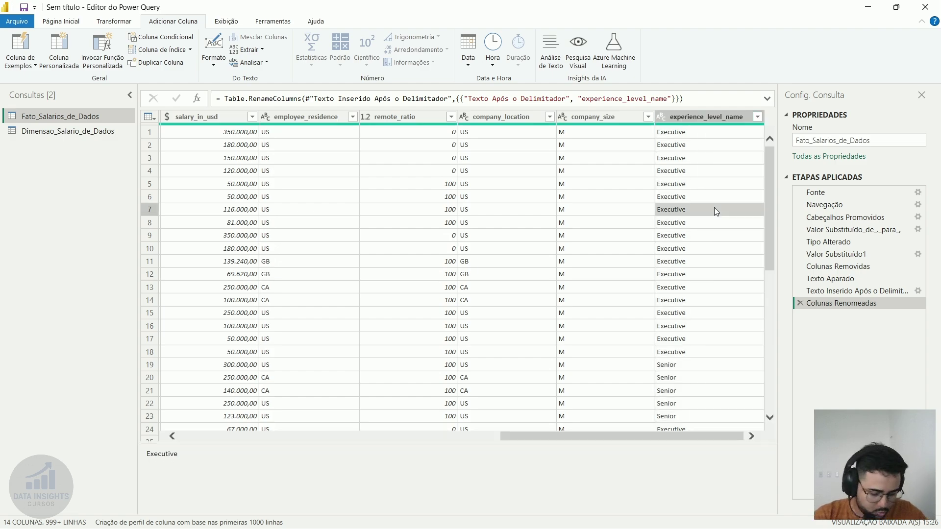
key(Left)
key(Left)
key(Left)
key(Left)
key(Left)
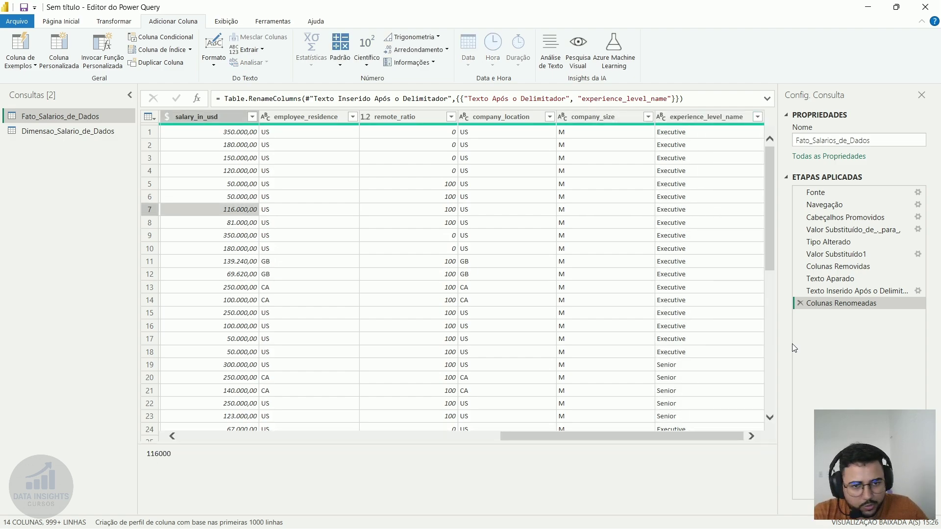
key(Left)
key(Right)
key(Right)
key(Right)
key(Right)
key(Right)
key(Right)
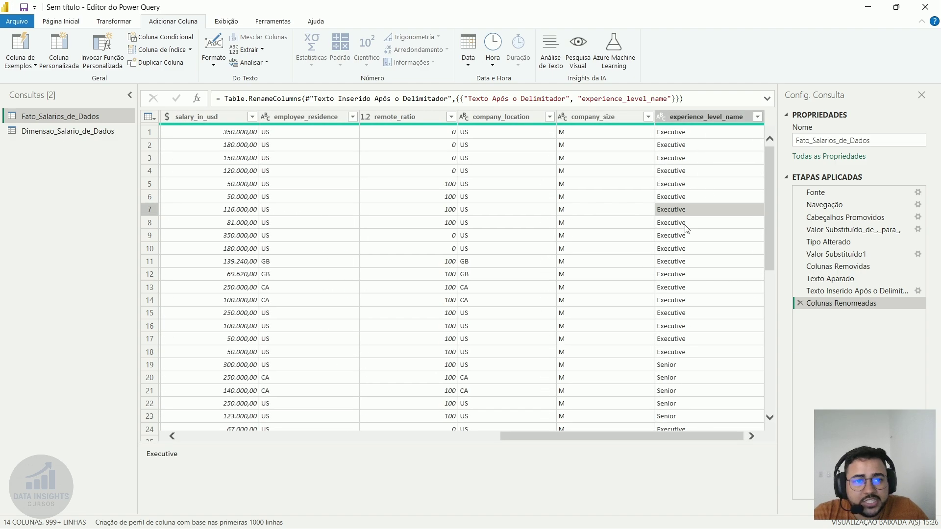
click(713, 160)
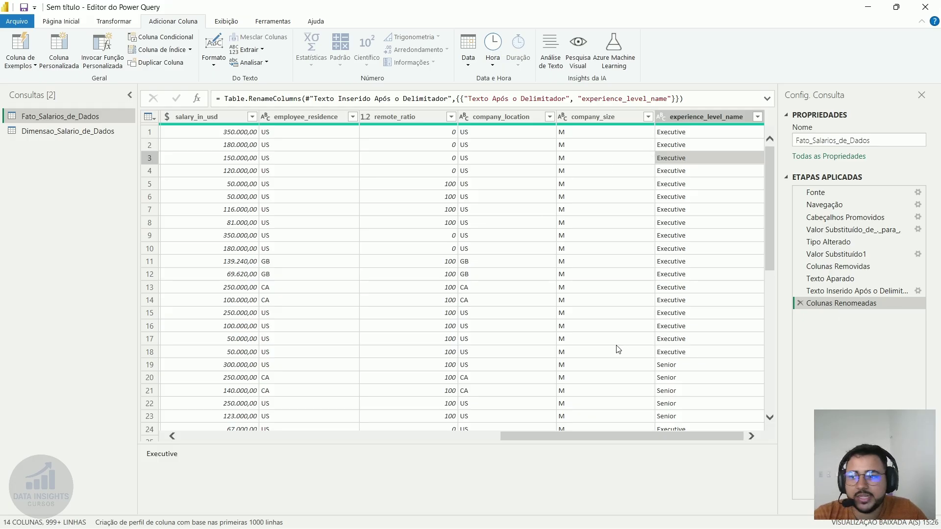
Transform the existing experience_level column to keep only the text before the "-" delimiter.
click(685, 184)
key(Left)
key(Left)
key(Left)
key(Left)
key(Left)
key(Left)
key(Left)
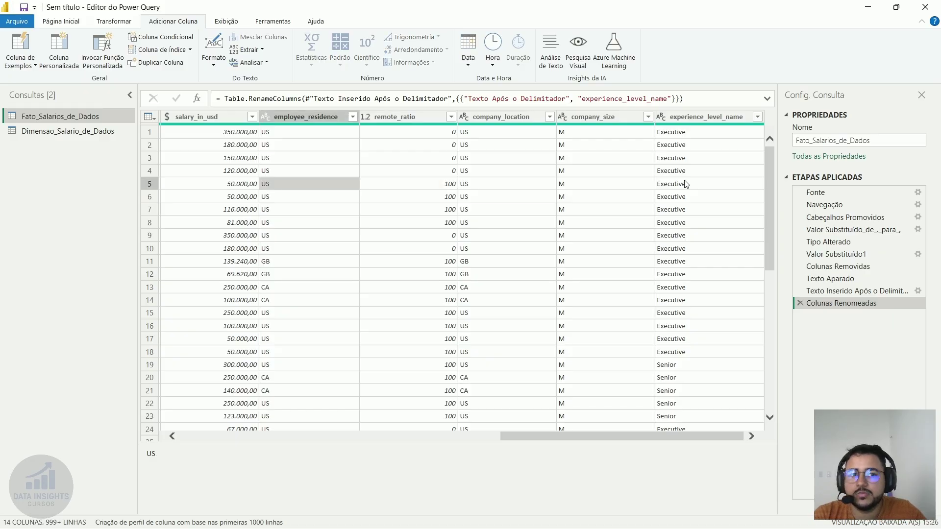
key(Left)
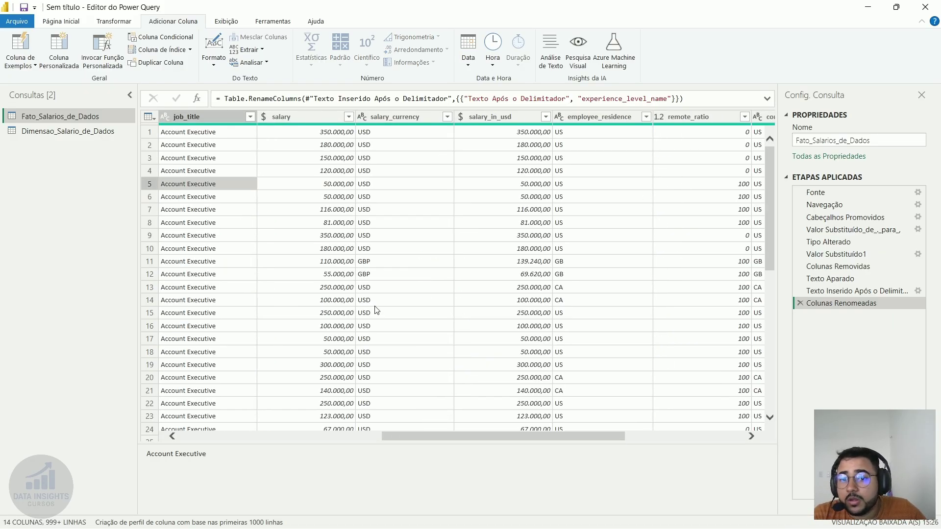
key(Left)
key(Left)
key(Left)
key(Left)
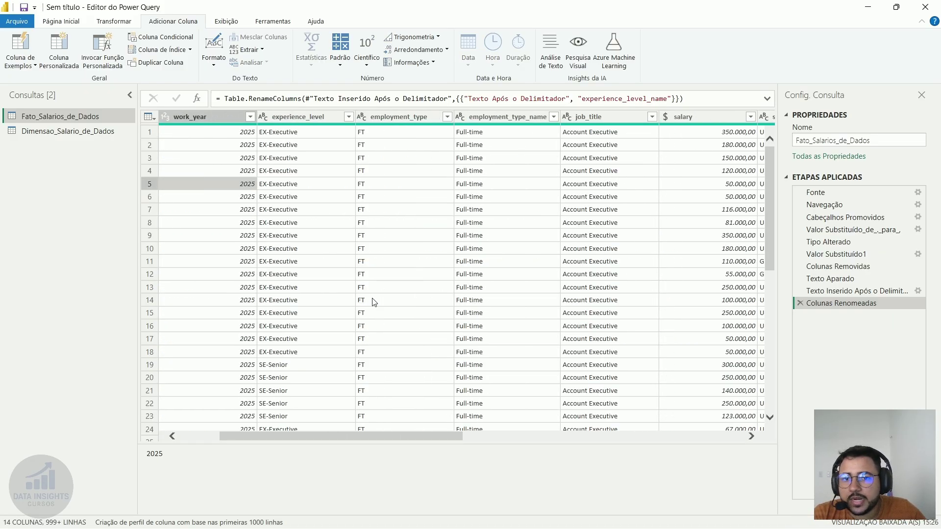
key(Left)
click(402, 196)
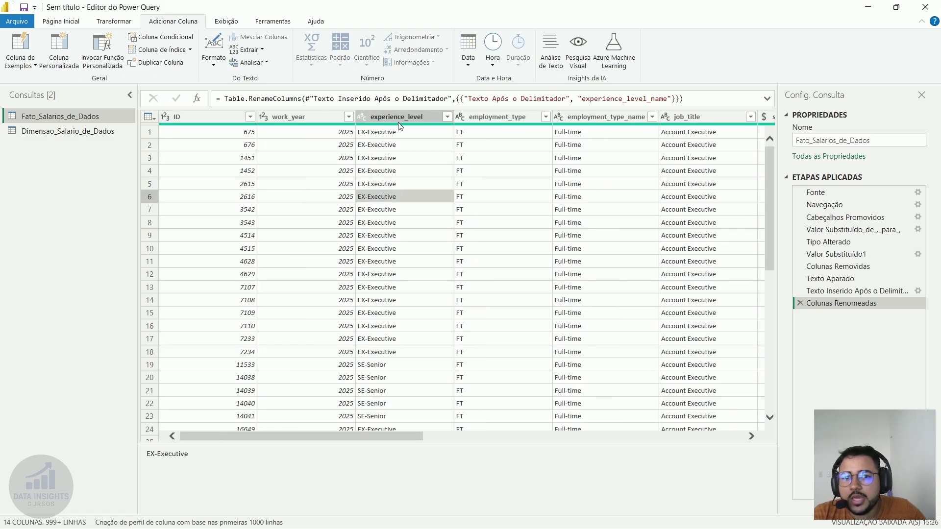
click(393, 118)
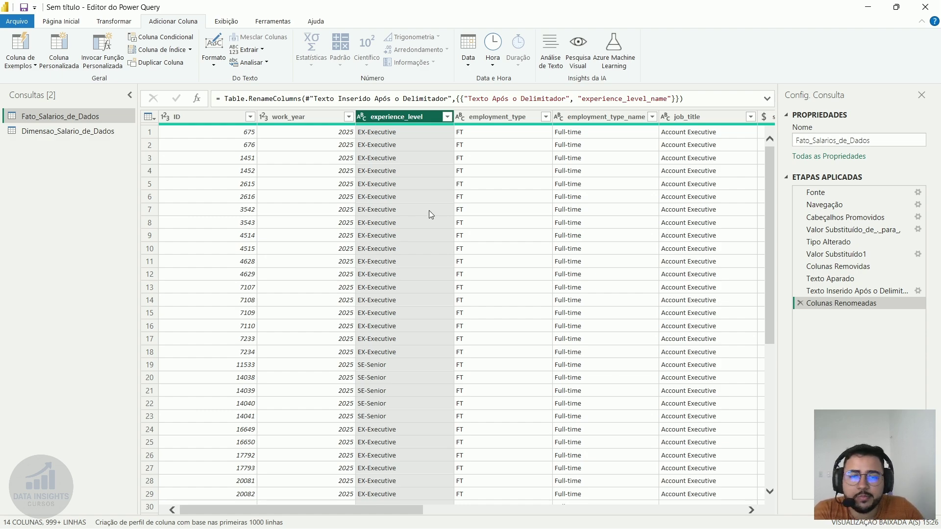
click(118, 23)
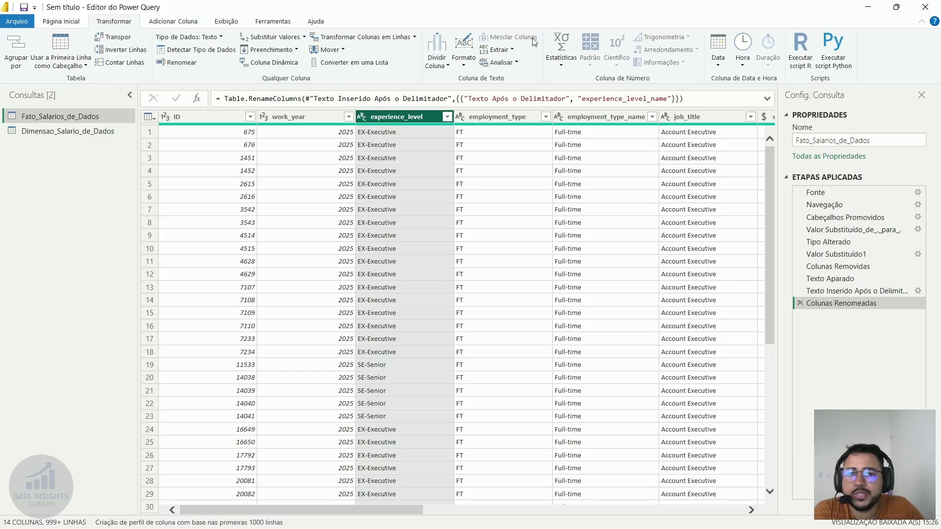
click(512, 50)
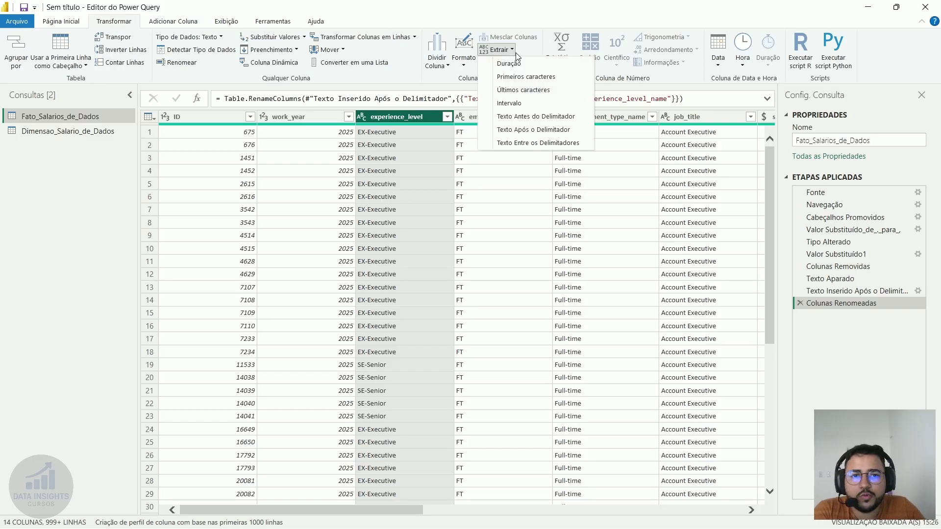
click(549, 122)
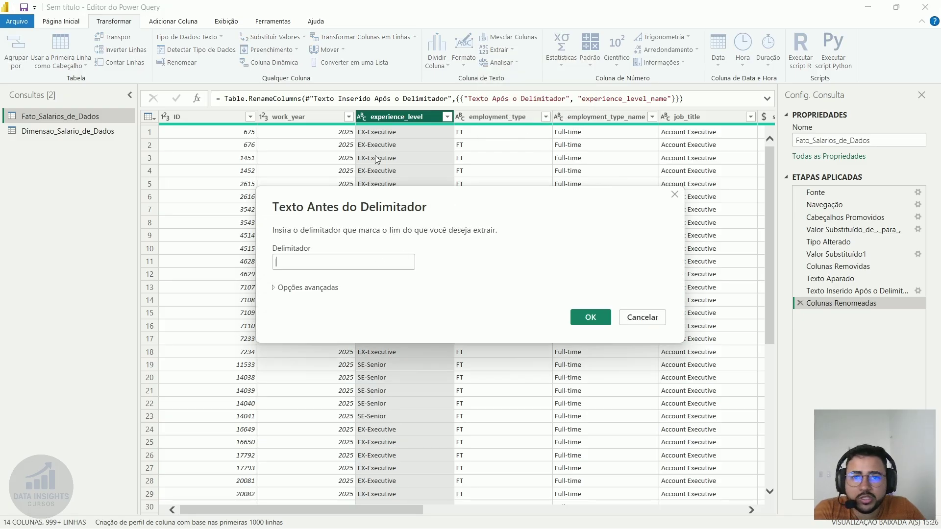
click(377, 259)
text(-)
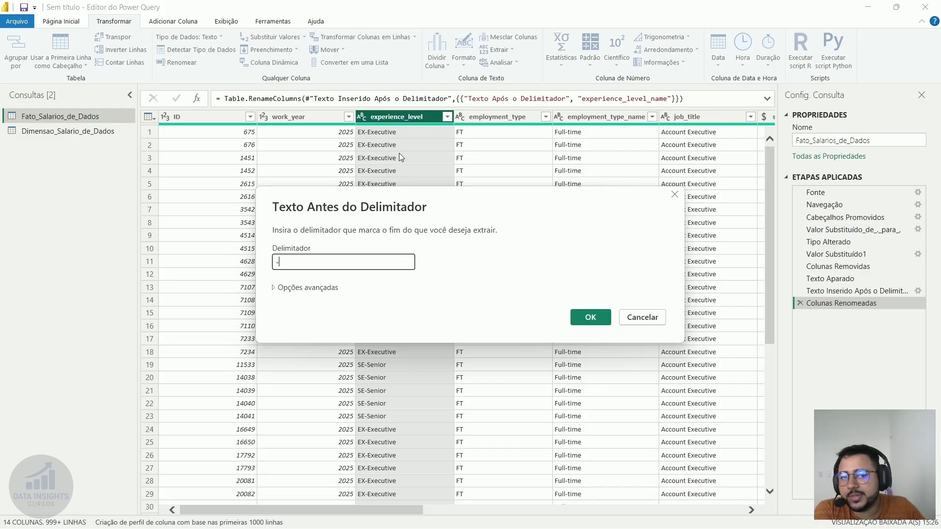
click(588, 318)
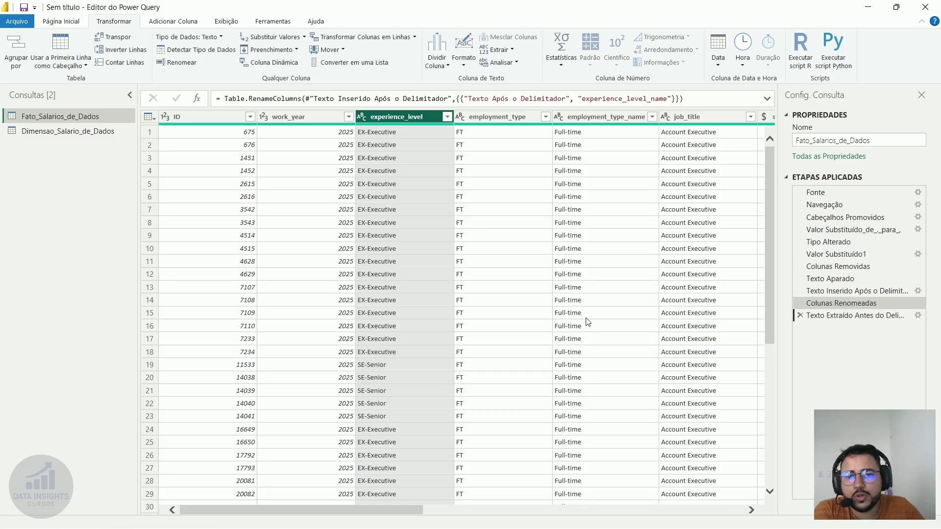
Check several values in the experience_level column and compare the options for transforming a column with those for adding one.
click(389, 196)
click(398, 249)
click(390, 308)
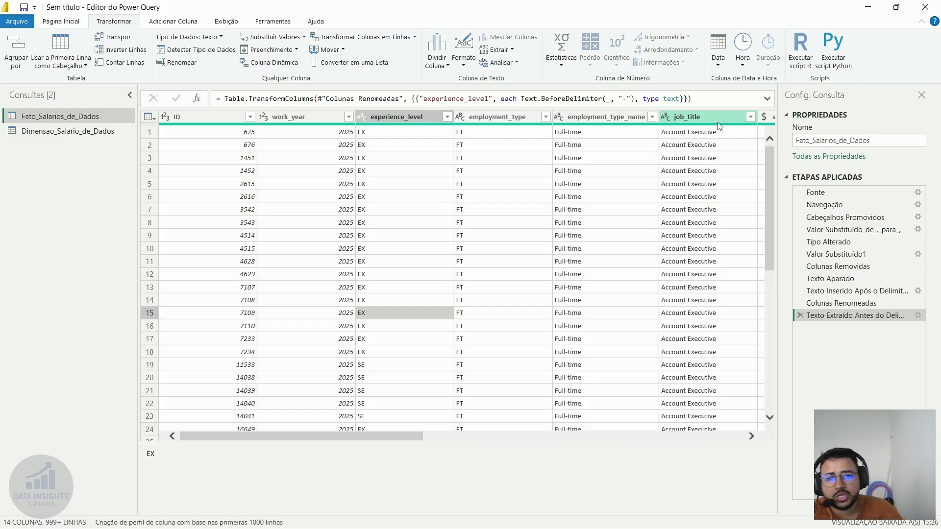
click(405, 120)
drag(373, 510, 405, 509)
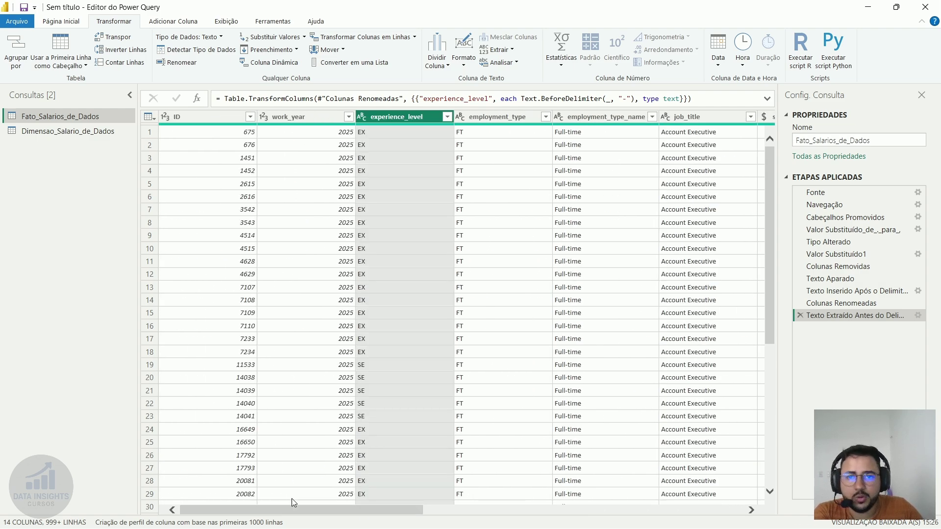
click(165, 27)
click(119, 26)
click(175, 21)
click(129, 19)
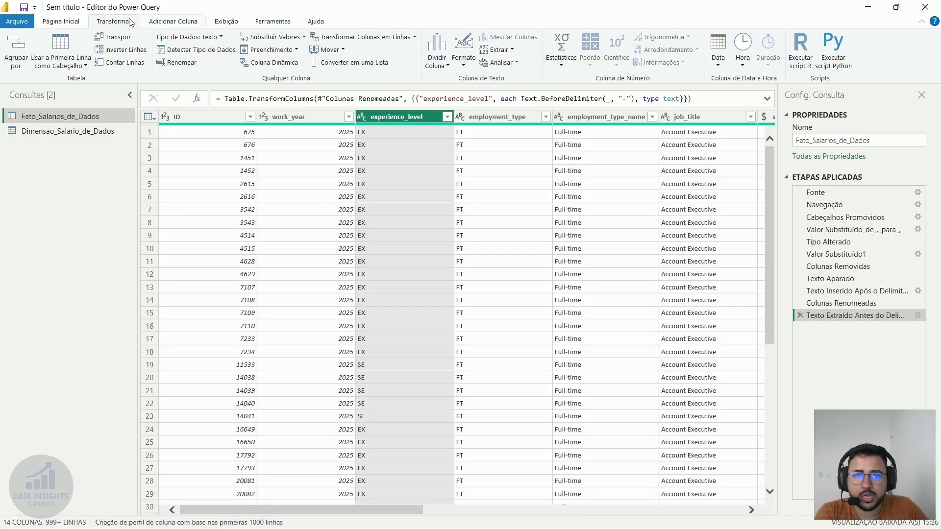
Set up an added column merging employment_type and employment_type_name, in that order, with the custom separator "-".
click(167, 22)
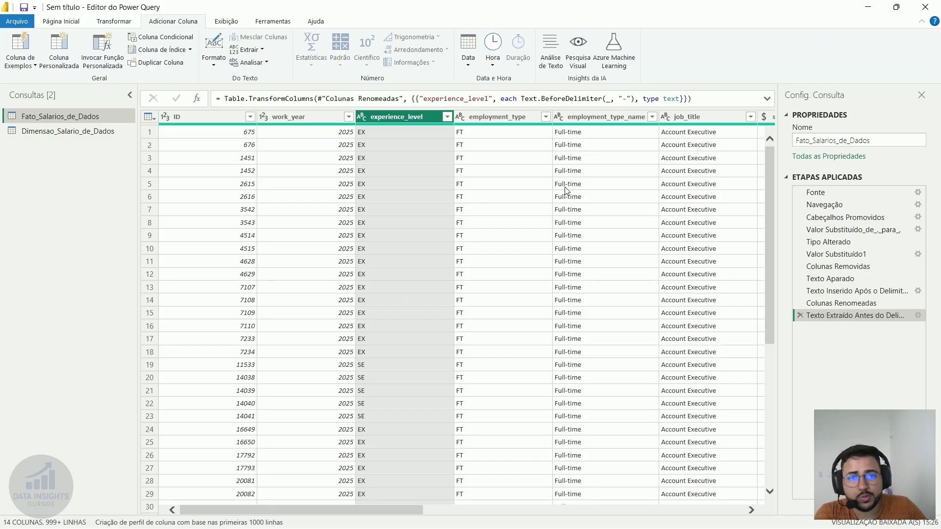
click(610, 170)
click(528, 118)
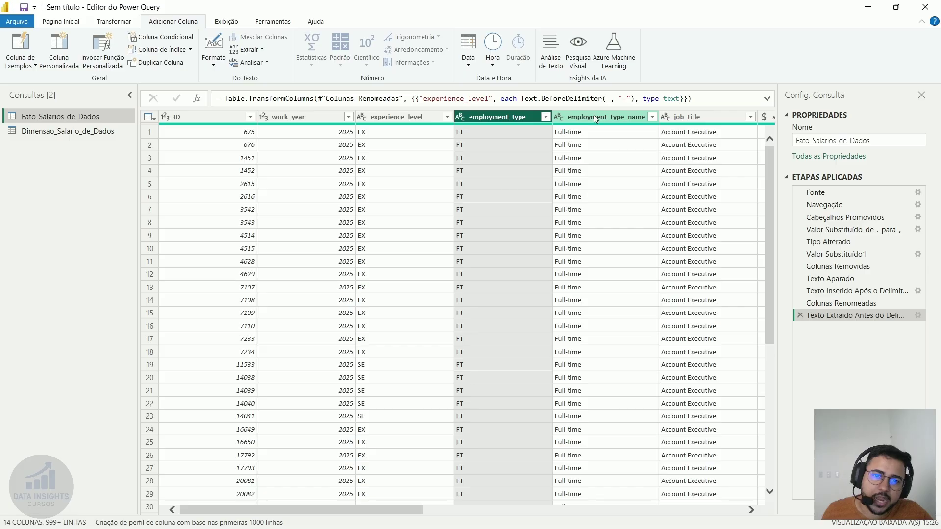
ctrl+click(594, 117)
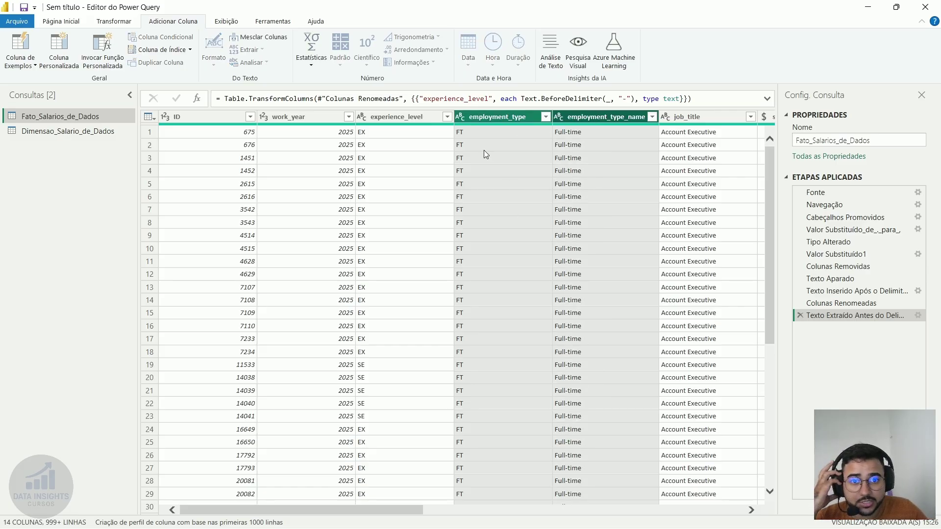
click(501, 117)
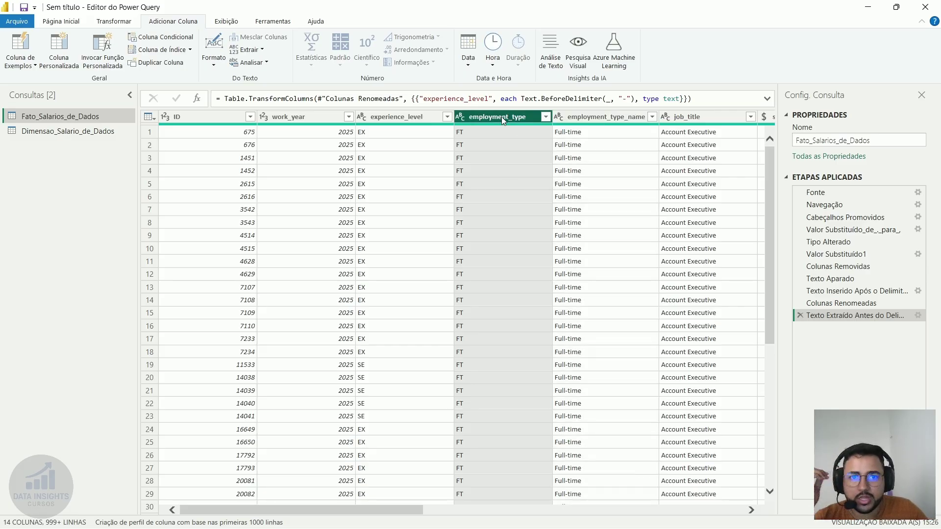
ctrl+click(583, 116)
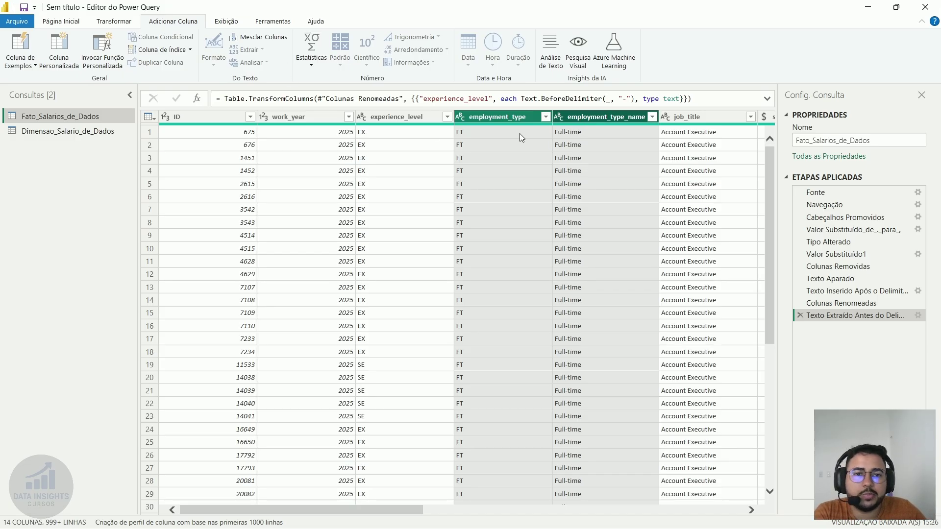
click(262, 39)
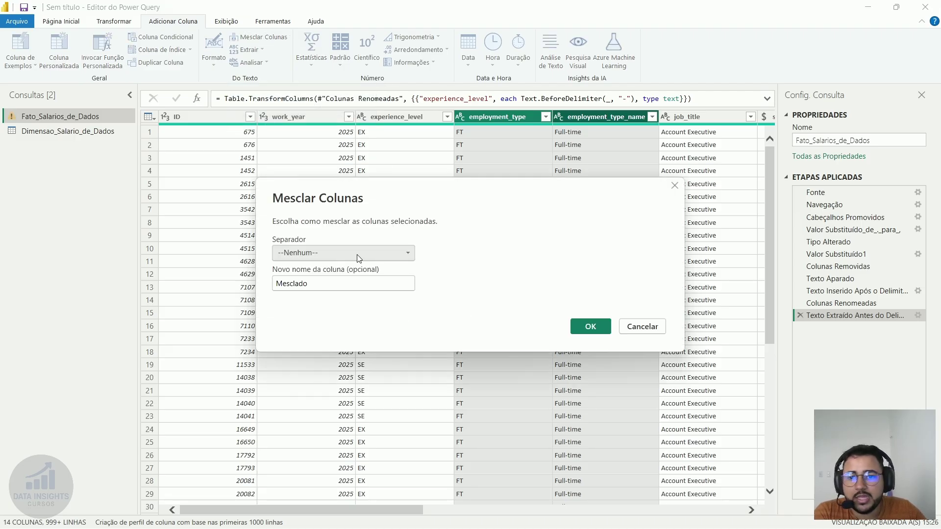
click(330, 252)
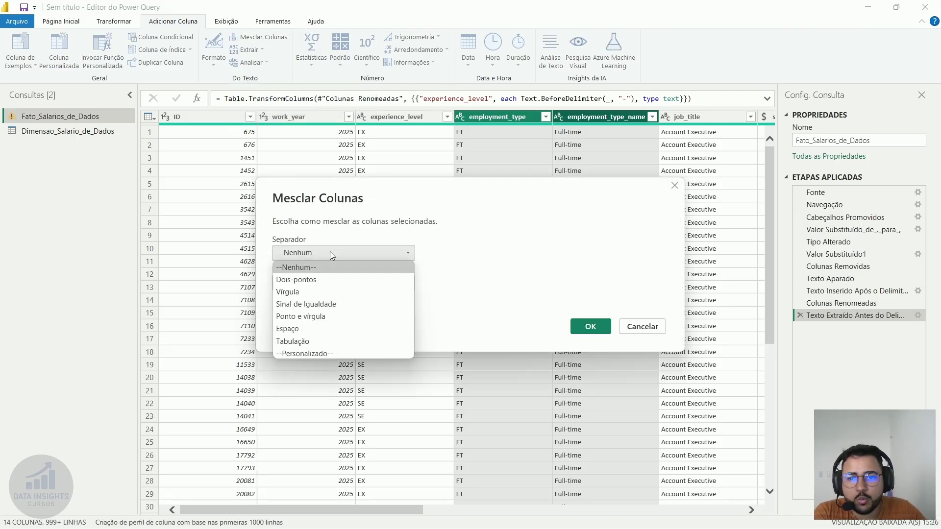
click(330, 351)
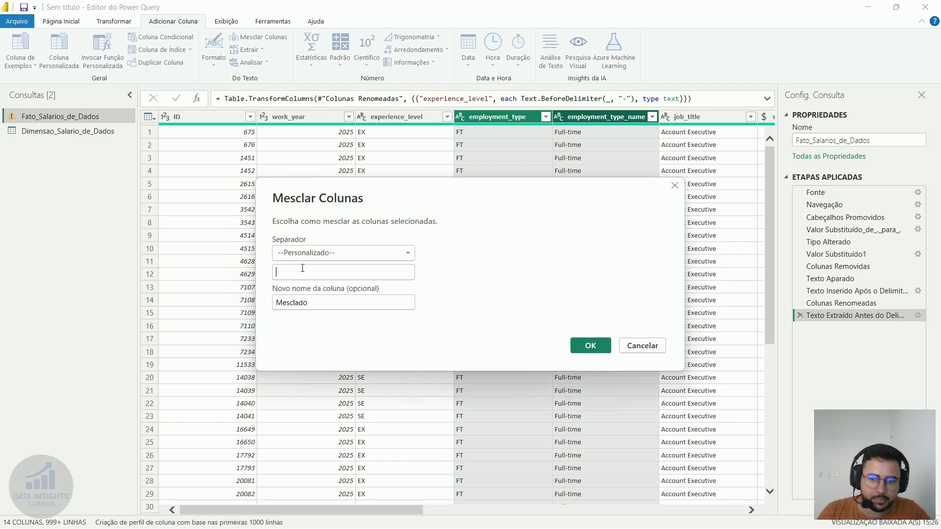
click(303, 268)
text(-)
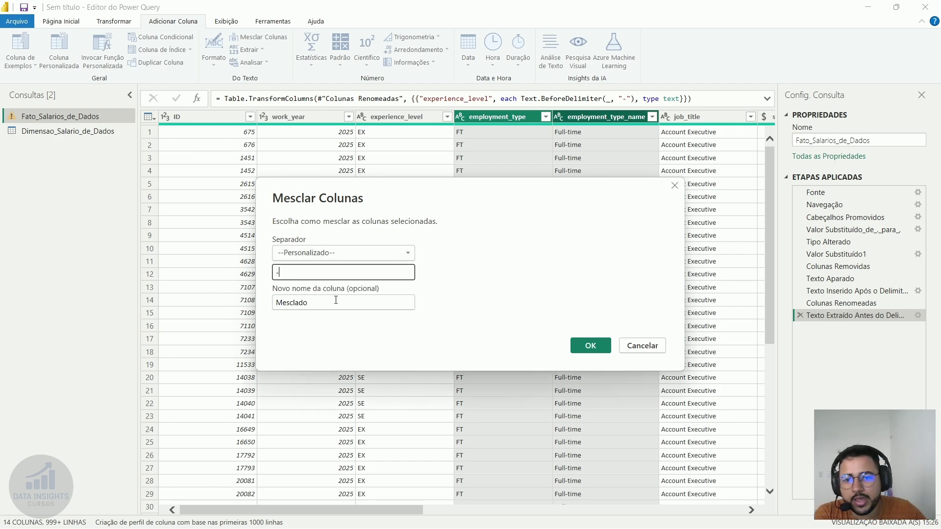
Name the merged column employment_type_ab_name and create it.
double_click(336, 301)
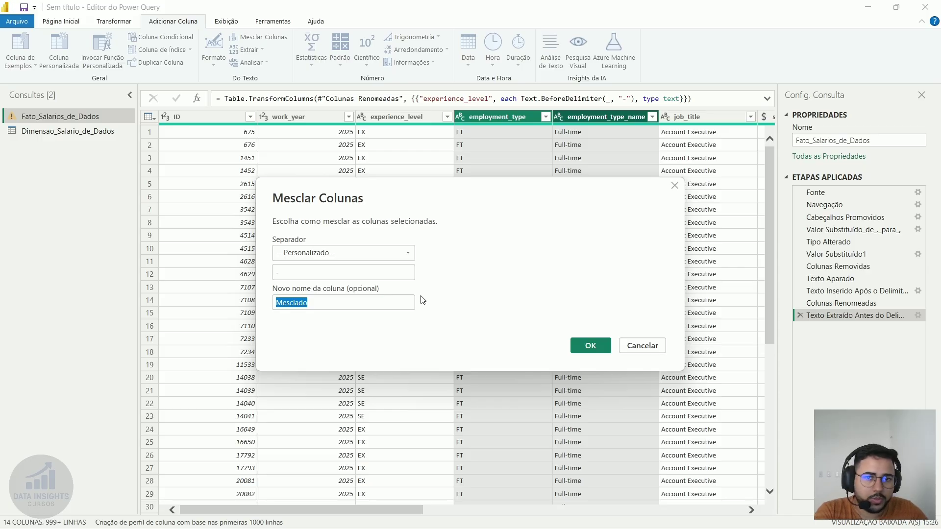
text(em)
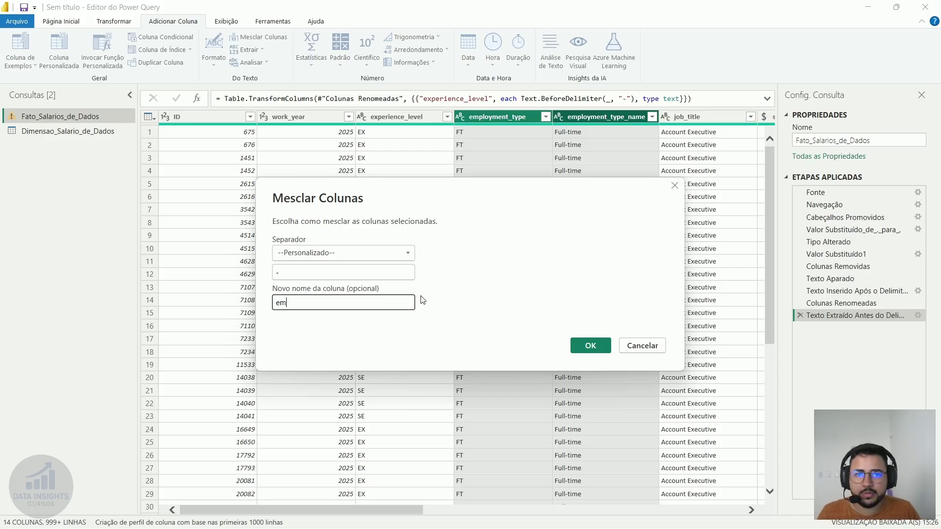
text(plo)
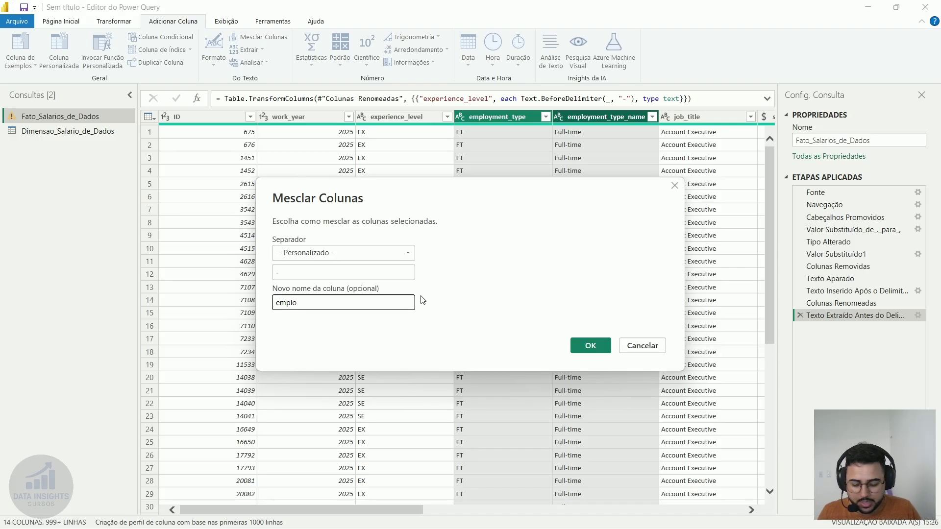
text(y)
text(en)
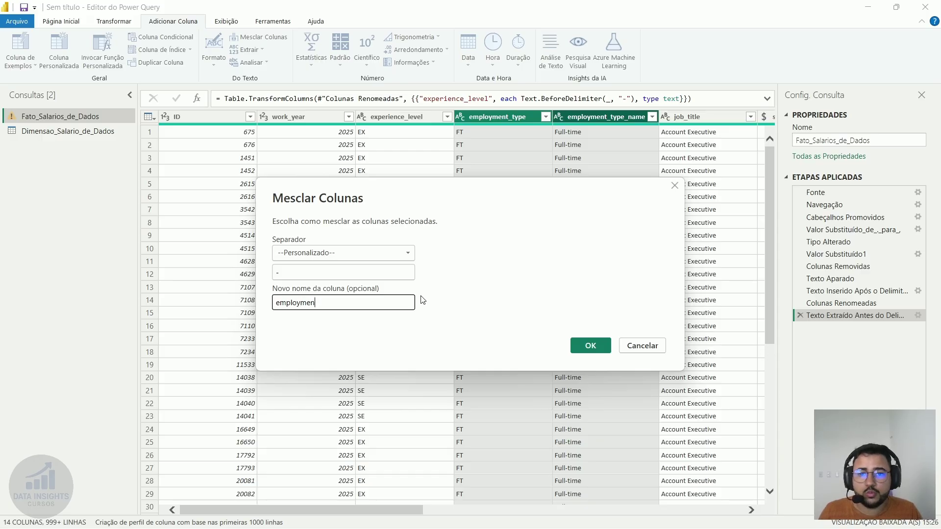
text(nt_type)
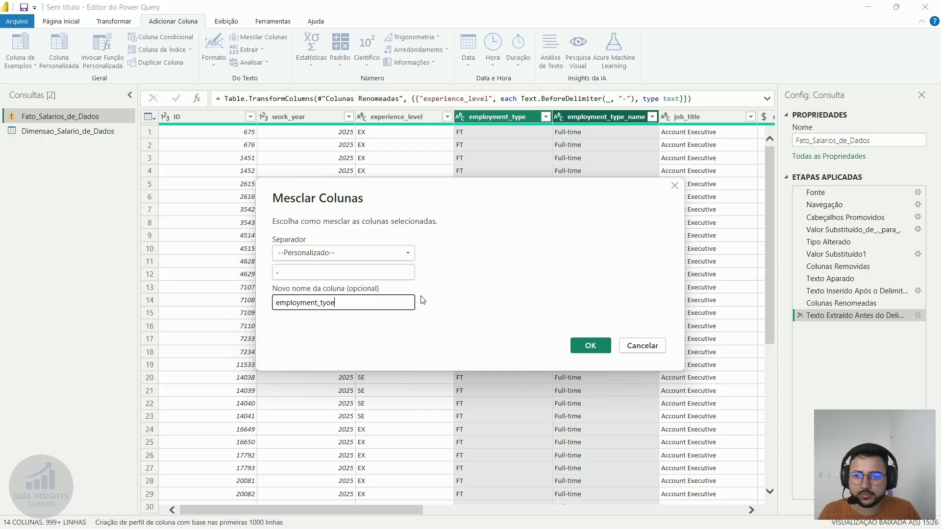
key(BackSpace)
key(BackSpace)
key(BackSpace)
text(ype)
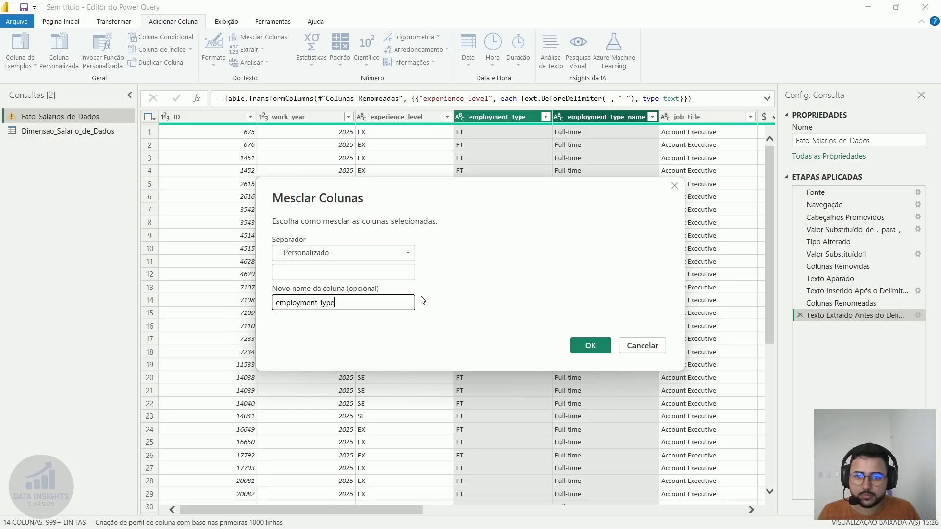
text(_i)
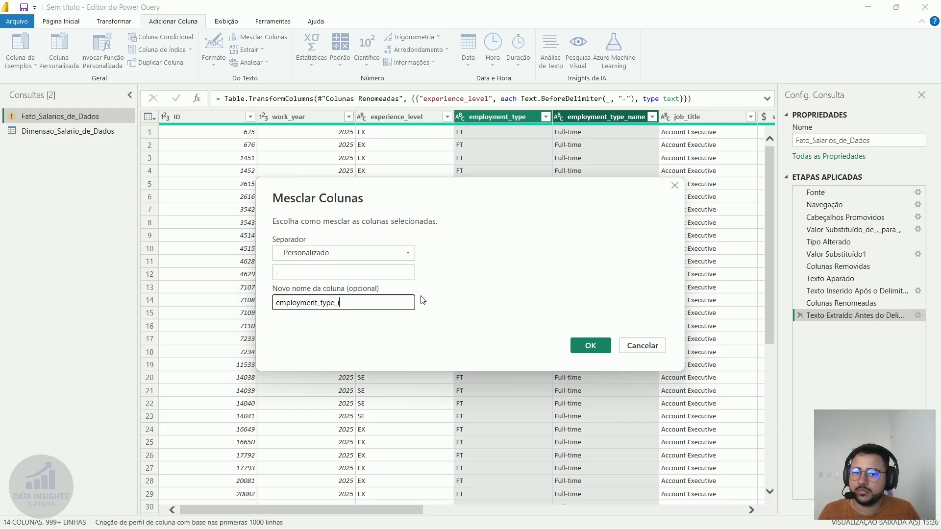
text(ab)
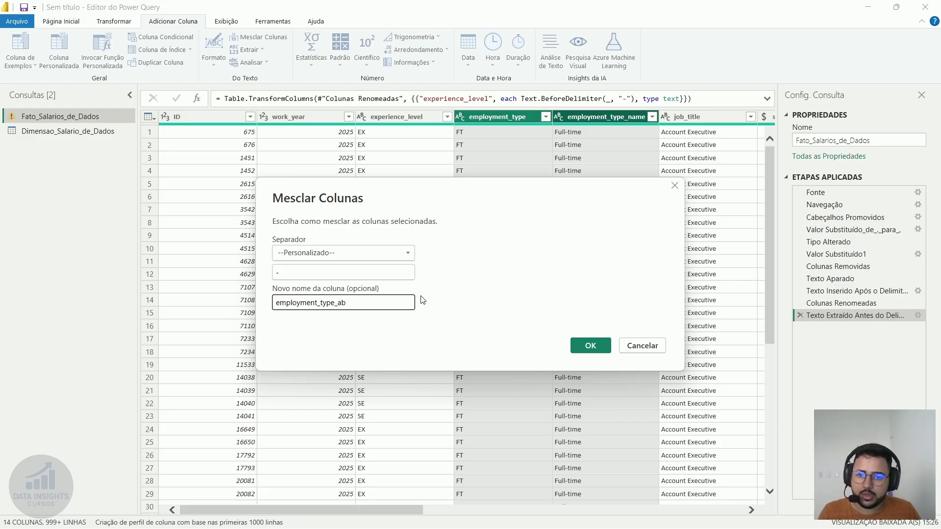
text(_name)
key(Return)
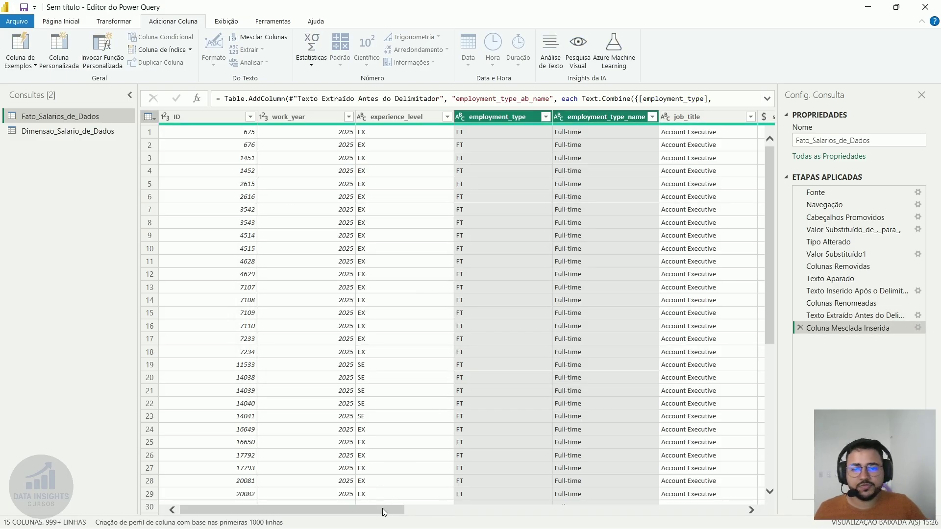
Review the merged employment_type_ab_name values and the table's other columns back to ID.
drag(381, 509, 775, 527)
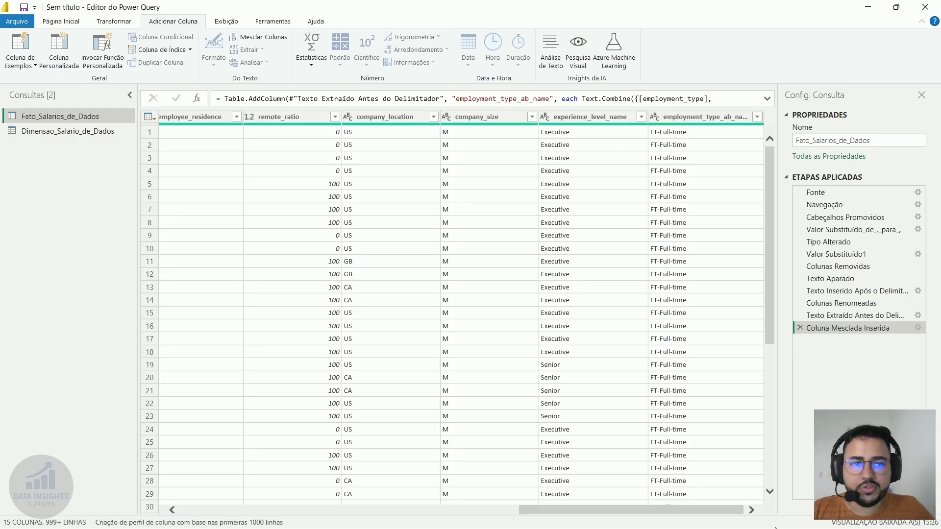
click(688, 117)
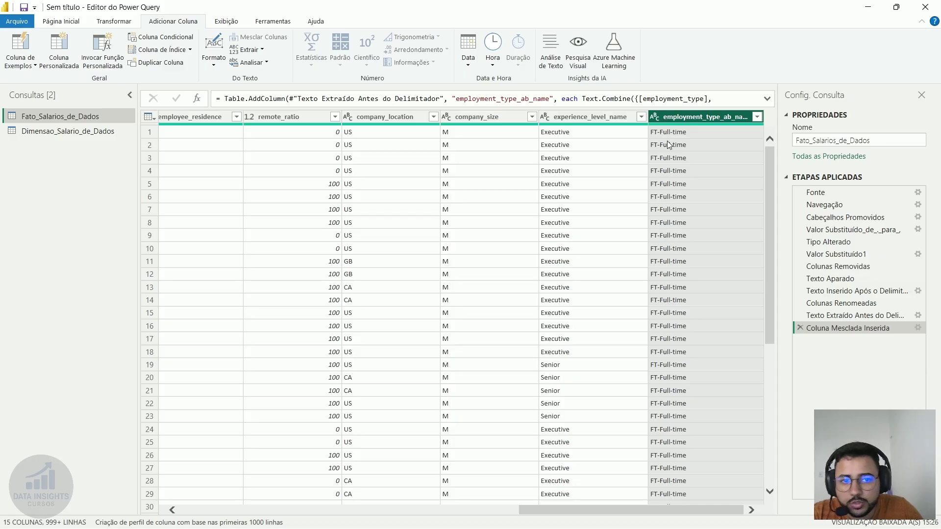
scroll(674, 141, down, 4)
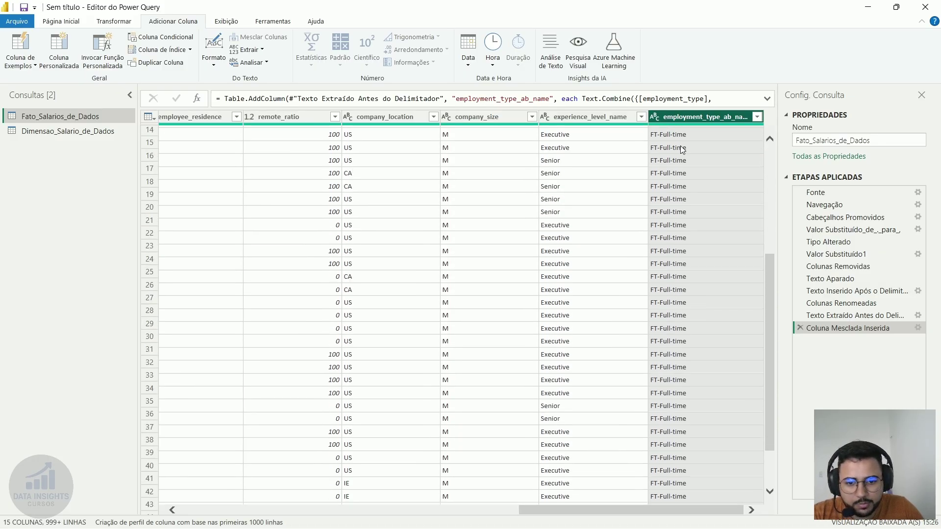
scroll(682, 151, up, 4)
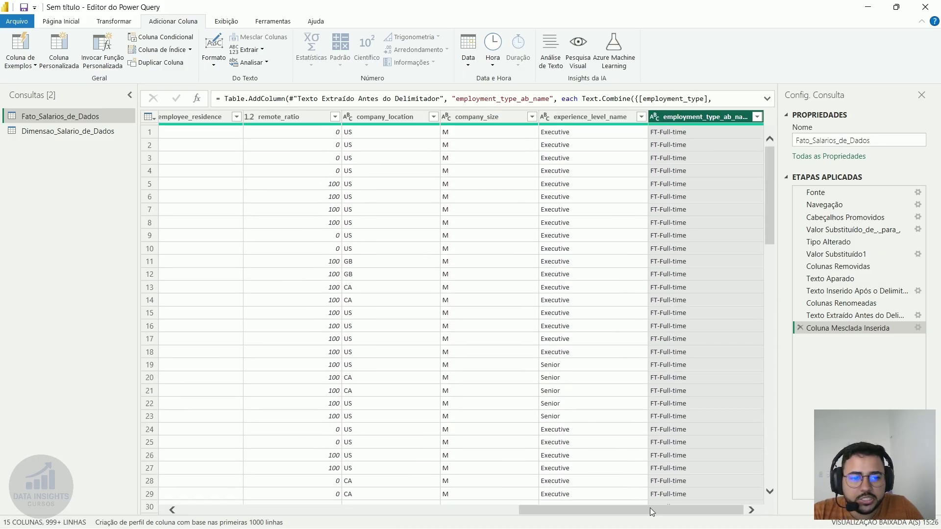
drag(649, 508, 312, 518)
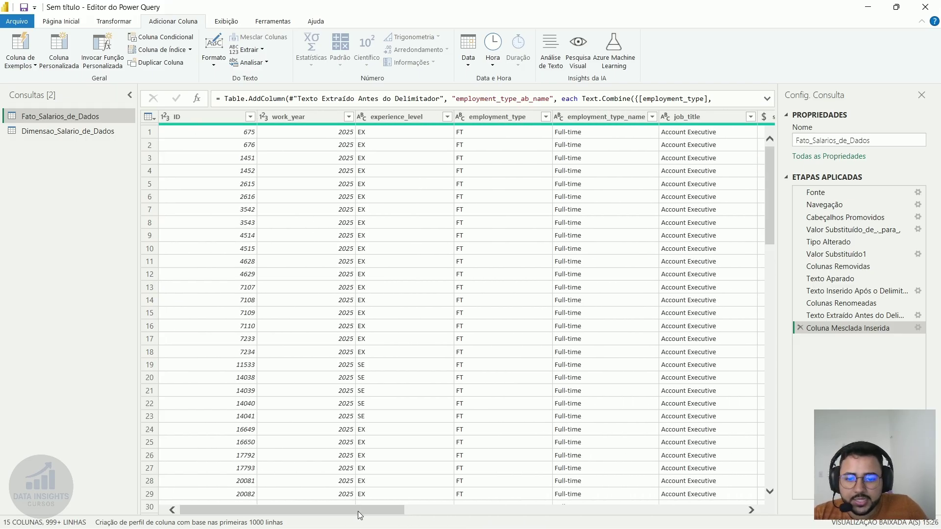
drag(357, 510, 691, 496)
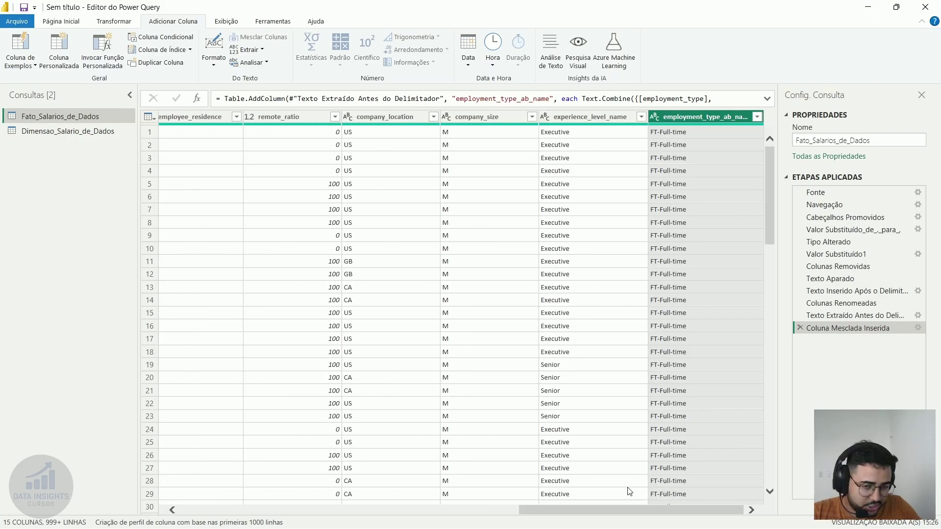
drag(598, 513, 229, 501)
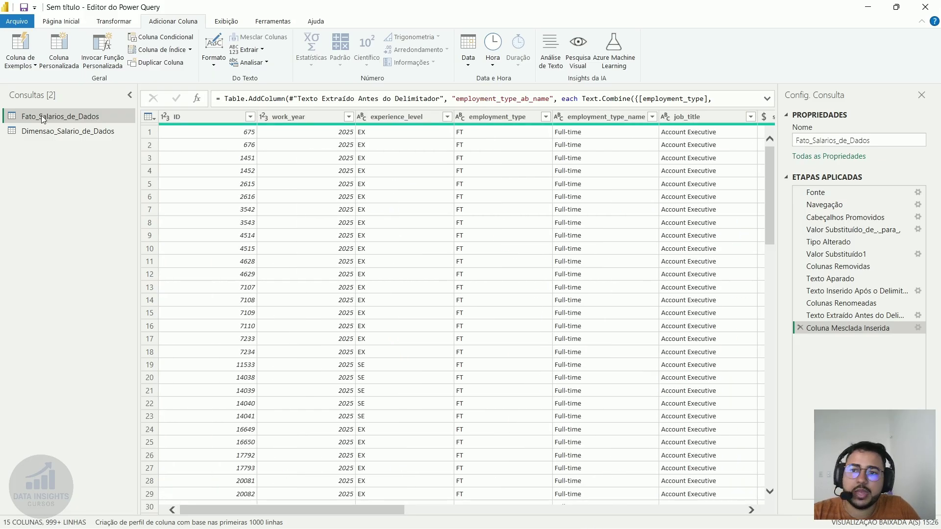
click(231, 197)
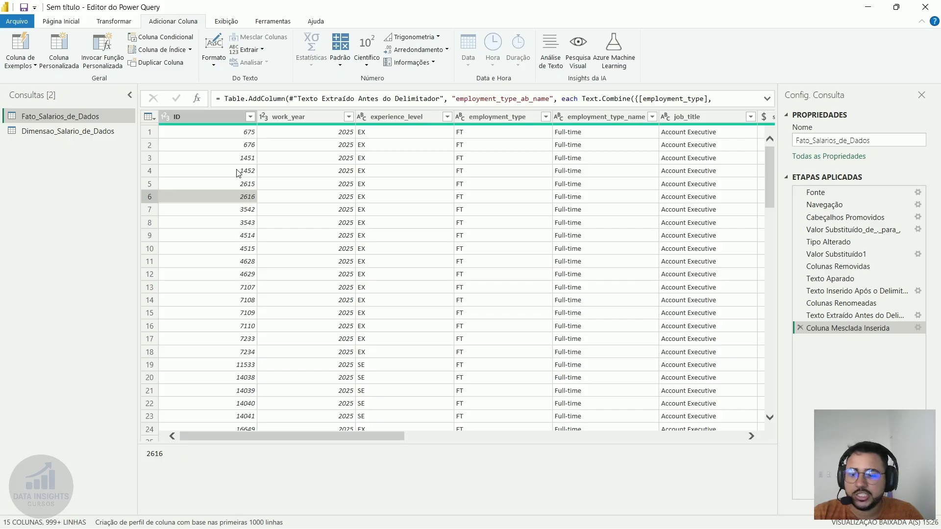